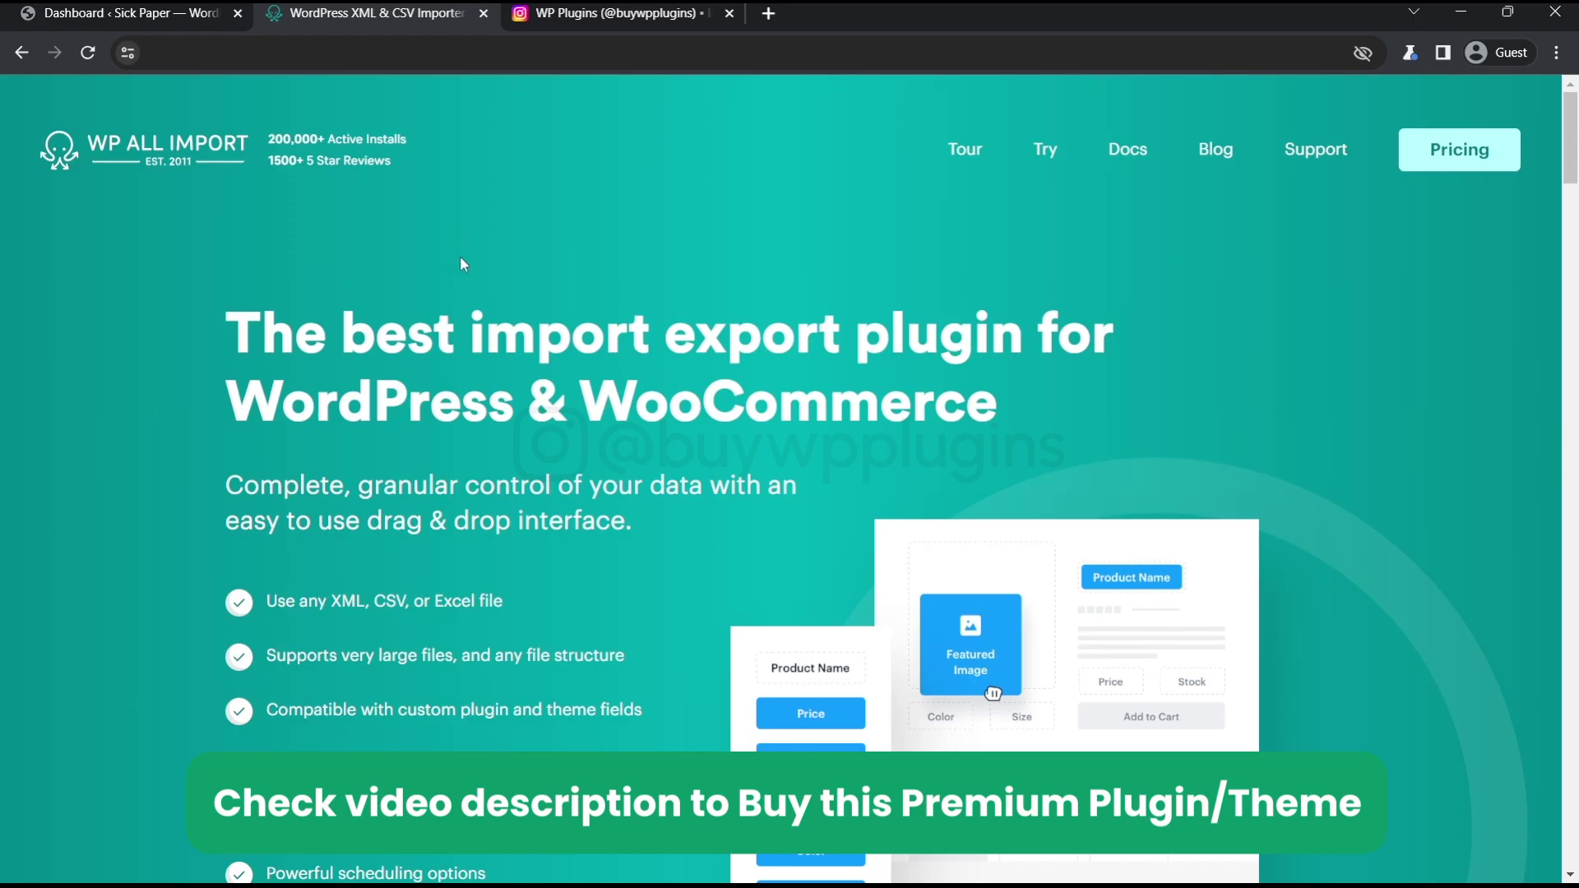
- Go to the Pricing page from the WP All Import homepage's top navigation
scroll(458, 264, "down", 7)
scroll(656, 254, "up", 5)
scroll(1116, 260, "up", 3)
left_click(1459, 149)
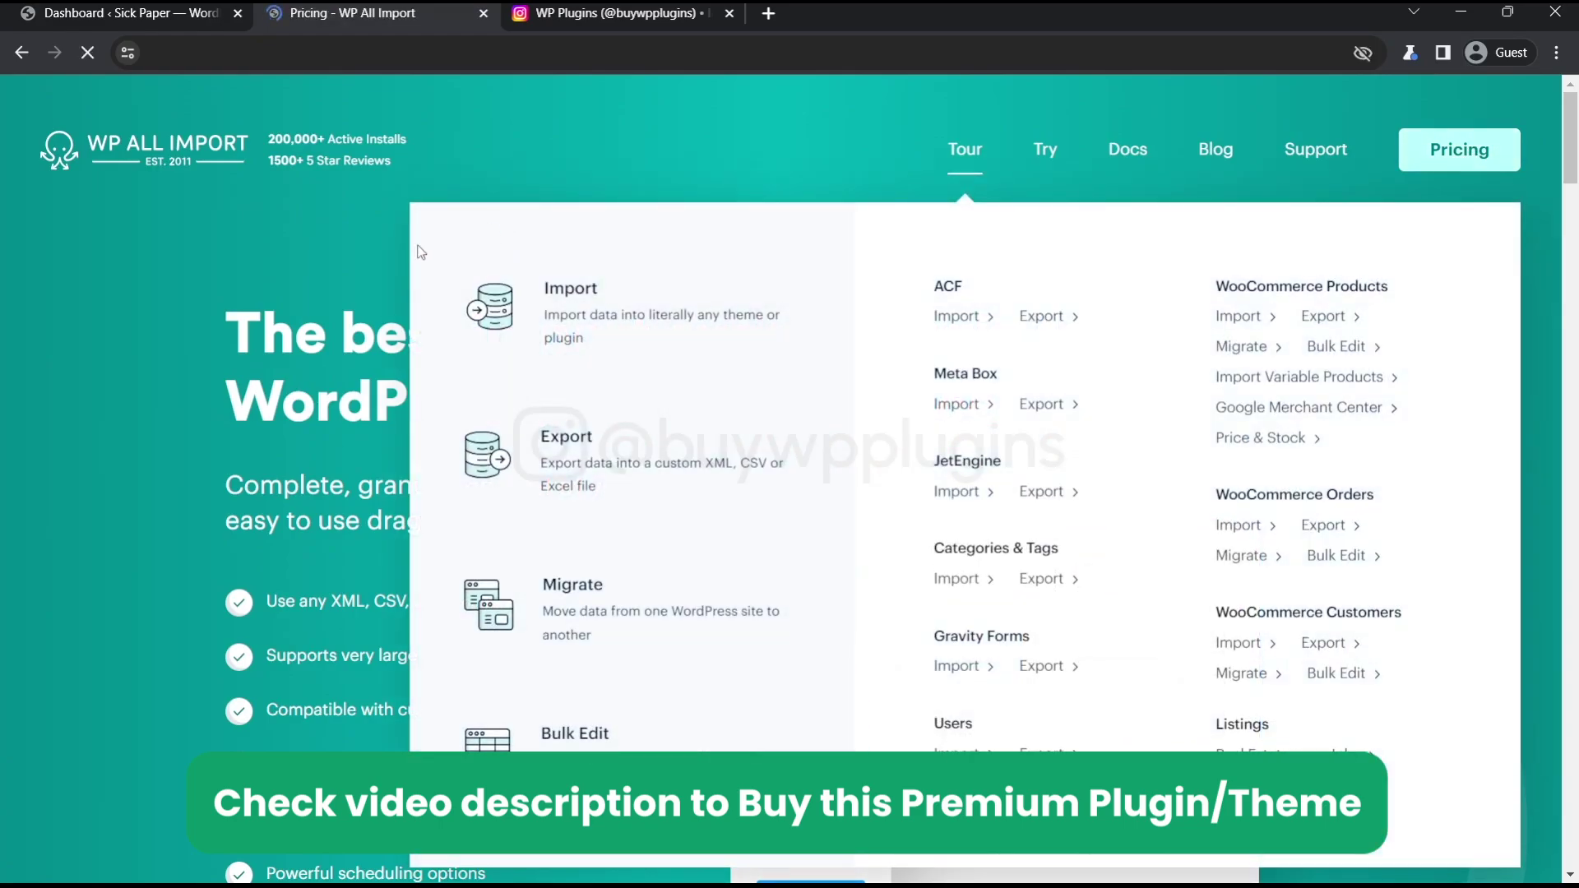
- Highlight the Lifetime License's $1299 one-time payment, Export Pro, and all current and future add-ons
scroll(601, 245, "down", 3)
scroll(604, 245, "down", 7)
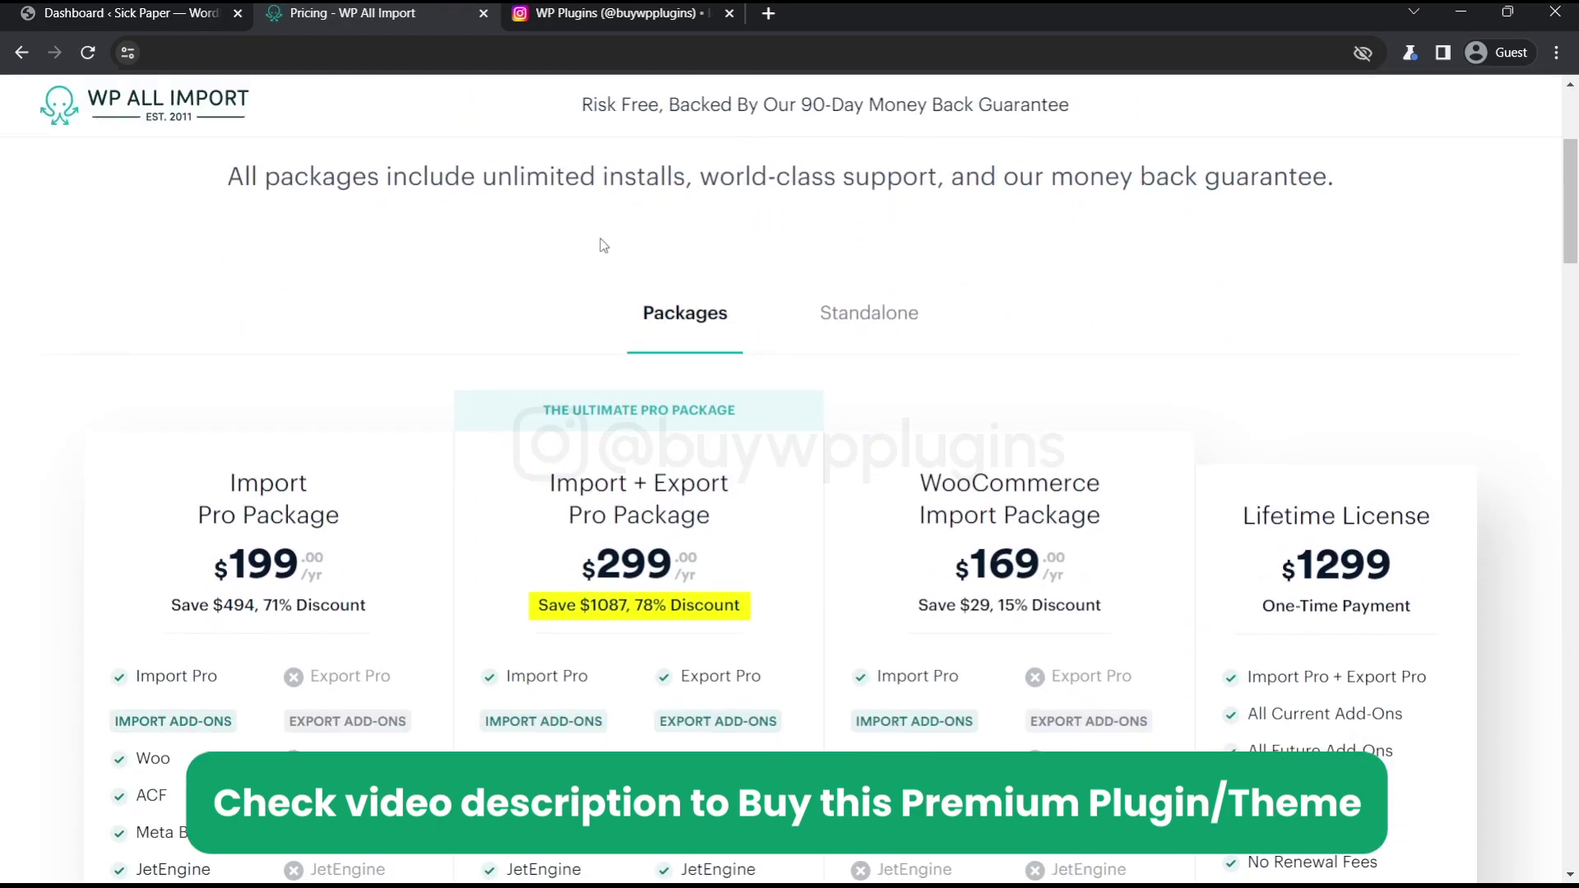
scroll(605, 245, "up", 5)
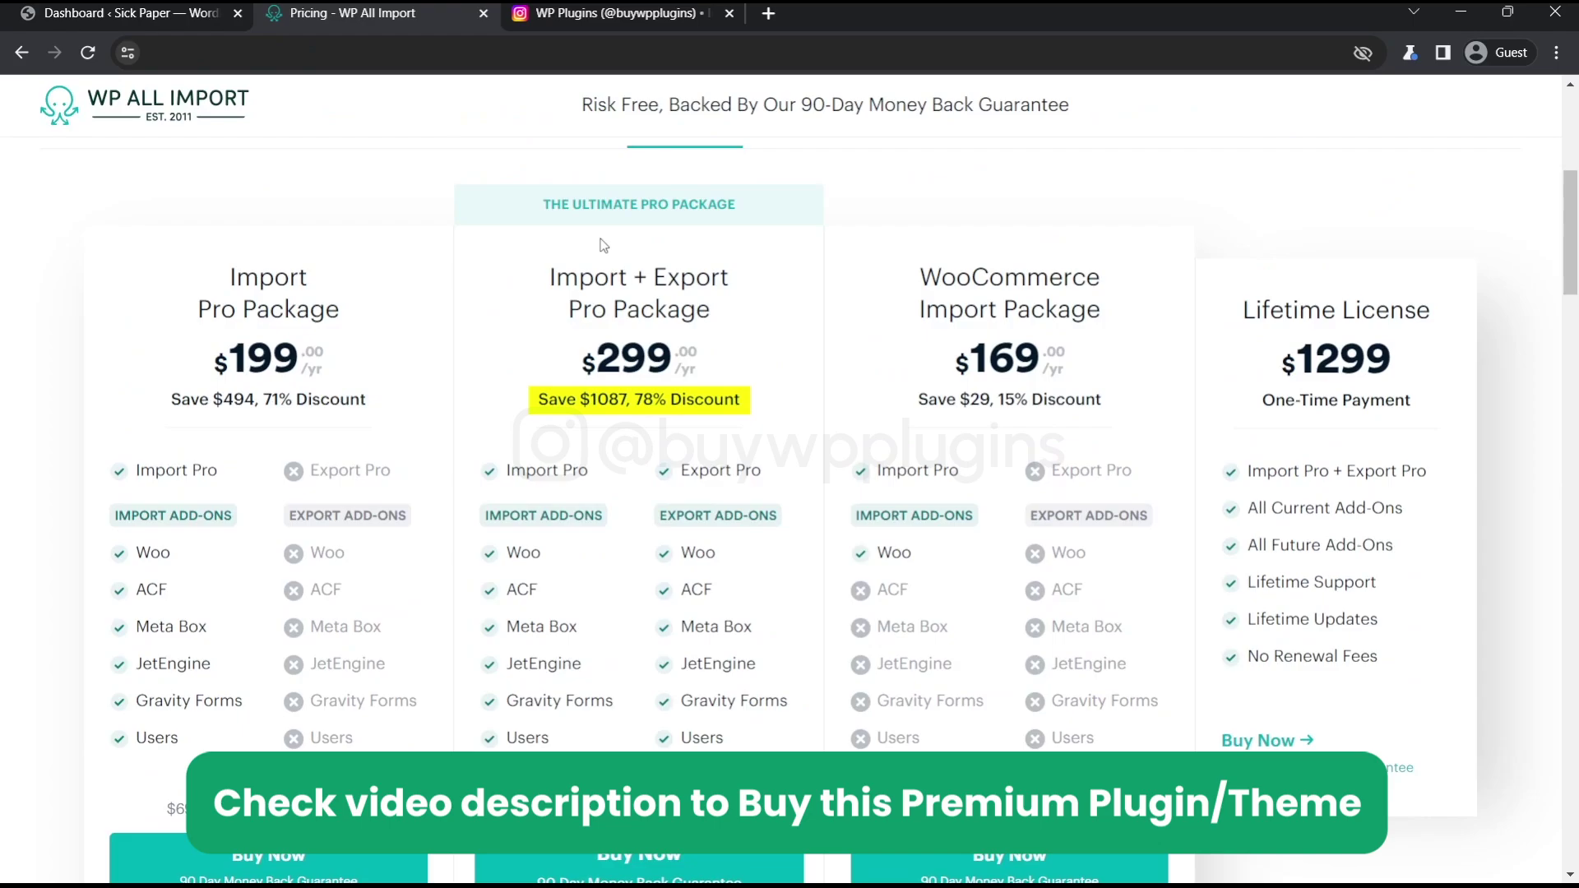
scroll(605, 245, "down", 1)
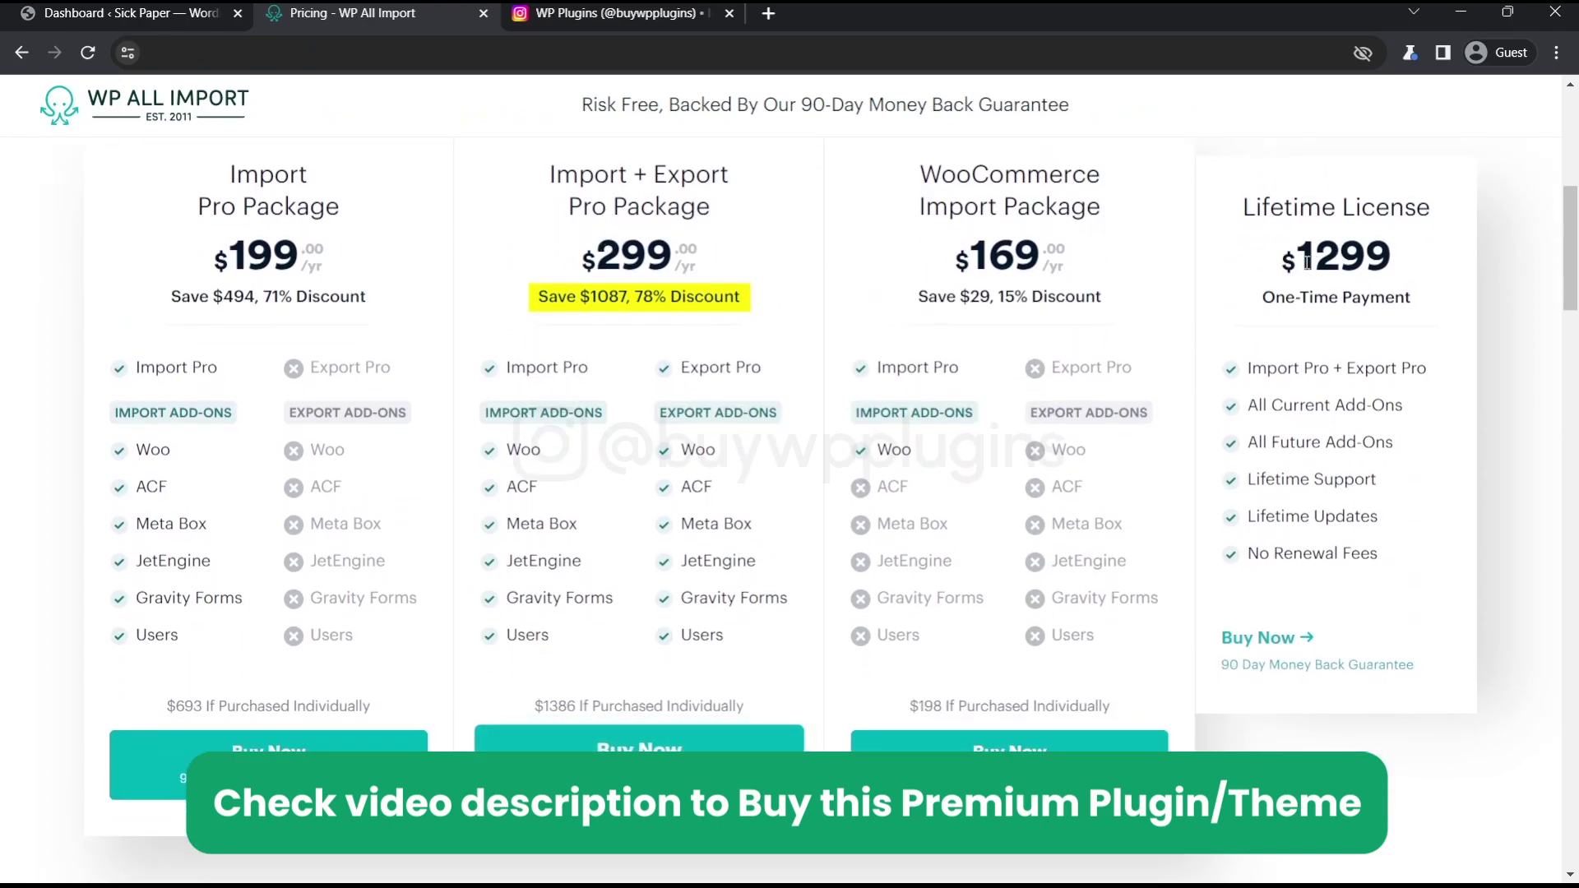
left_click_drag(1308, 261, 1396, 270)
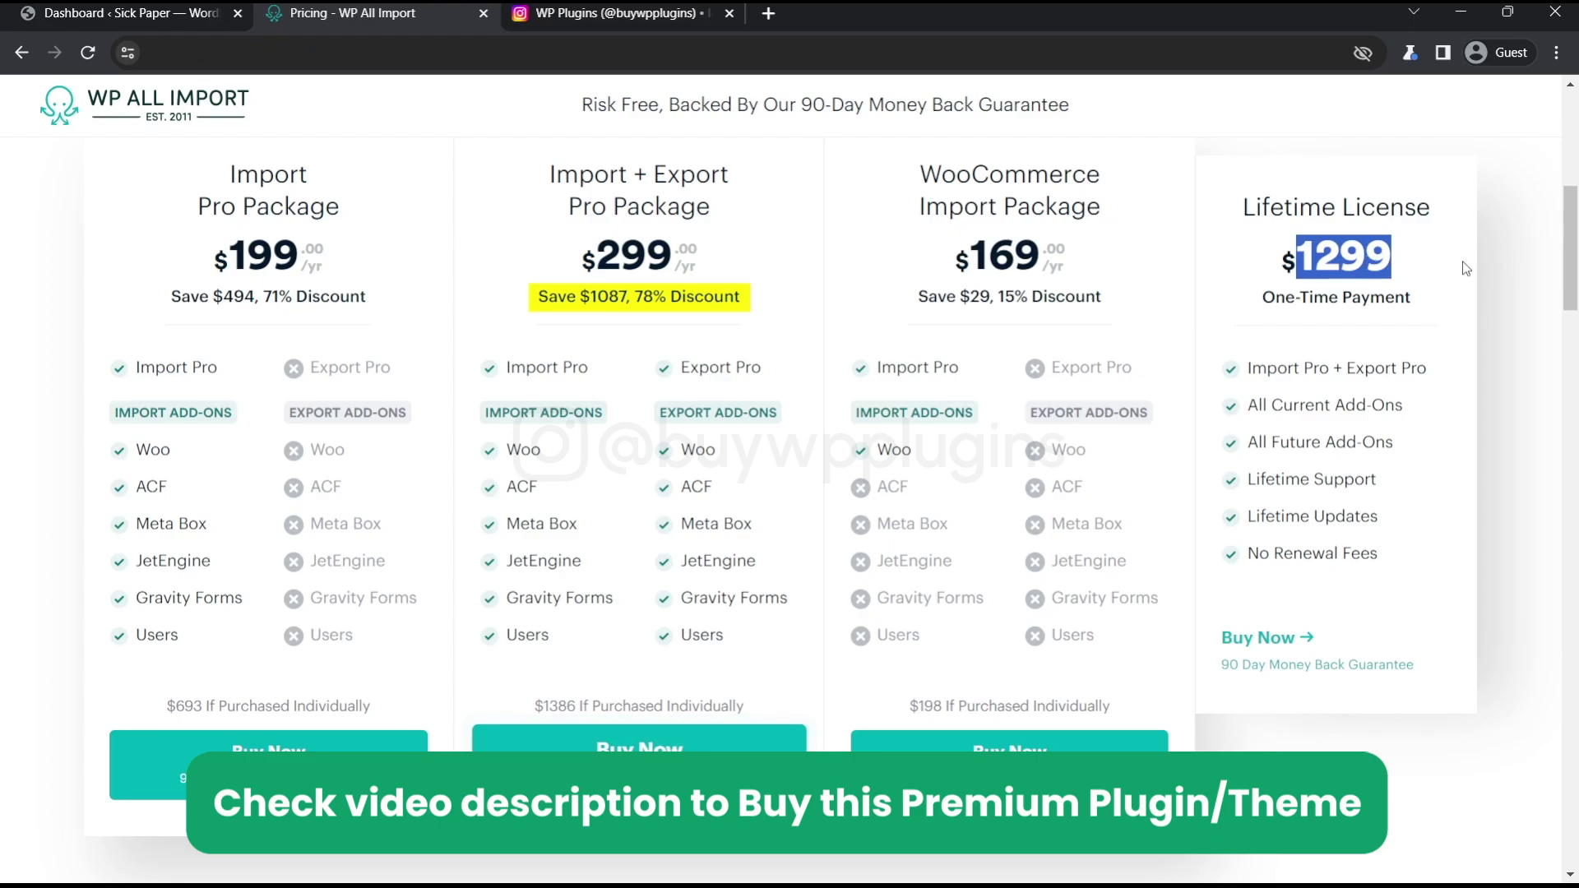
left_click_drag(1264, 297, 1411, 297)
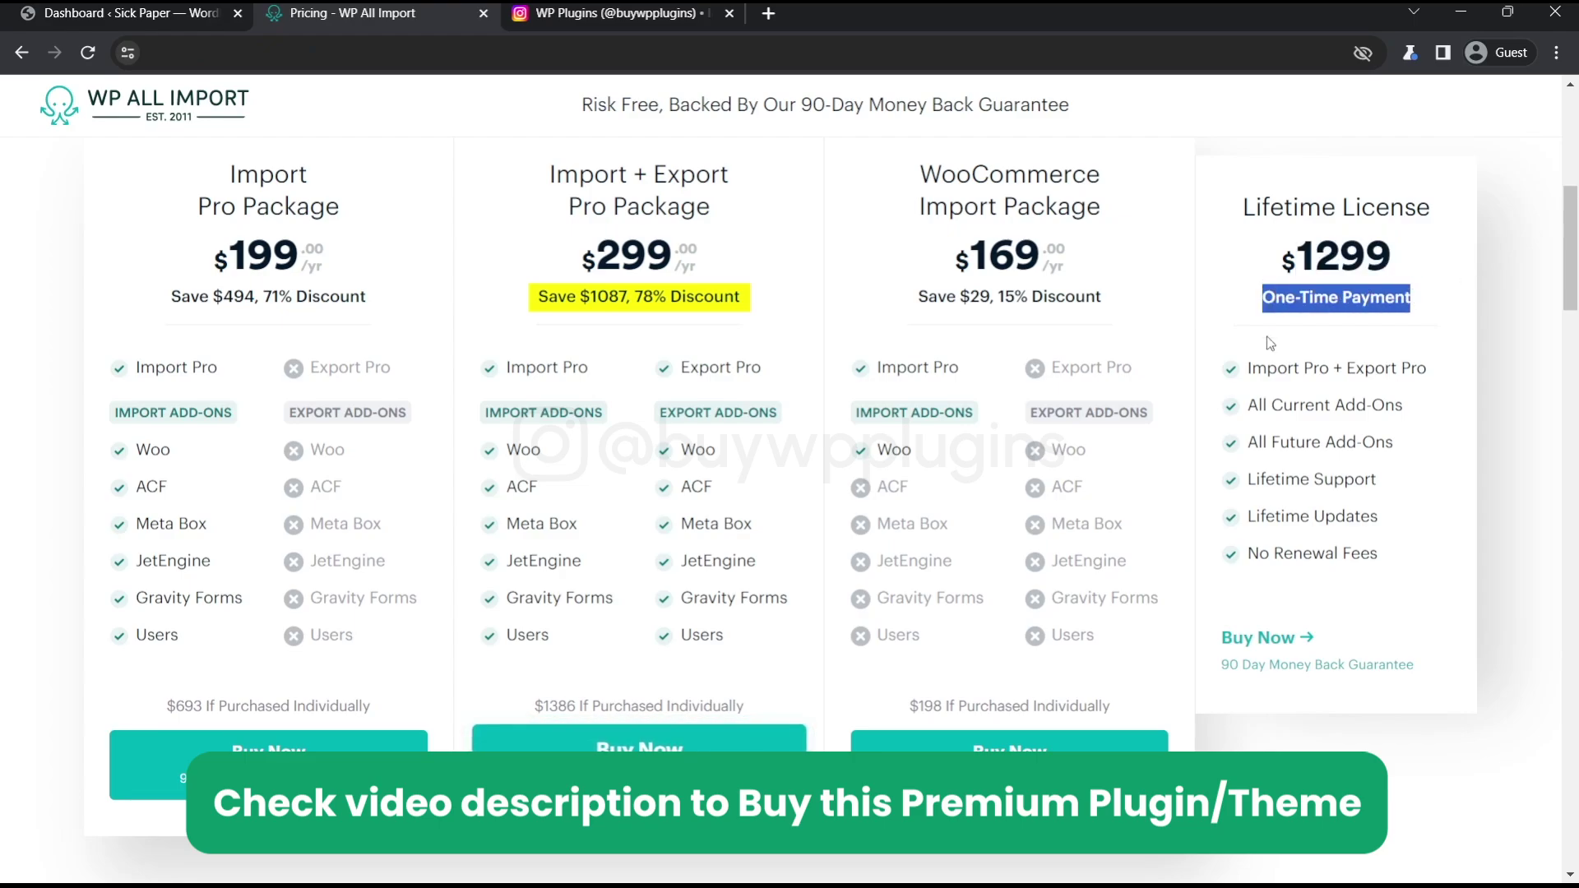
left_click_drag(1248, 369, 1433, 374)
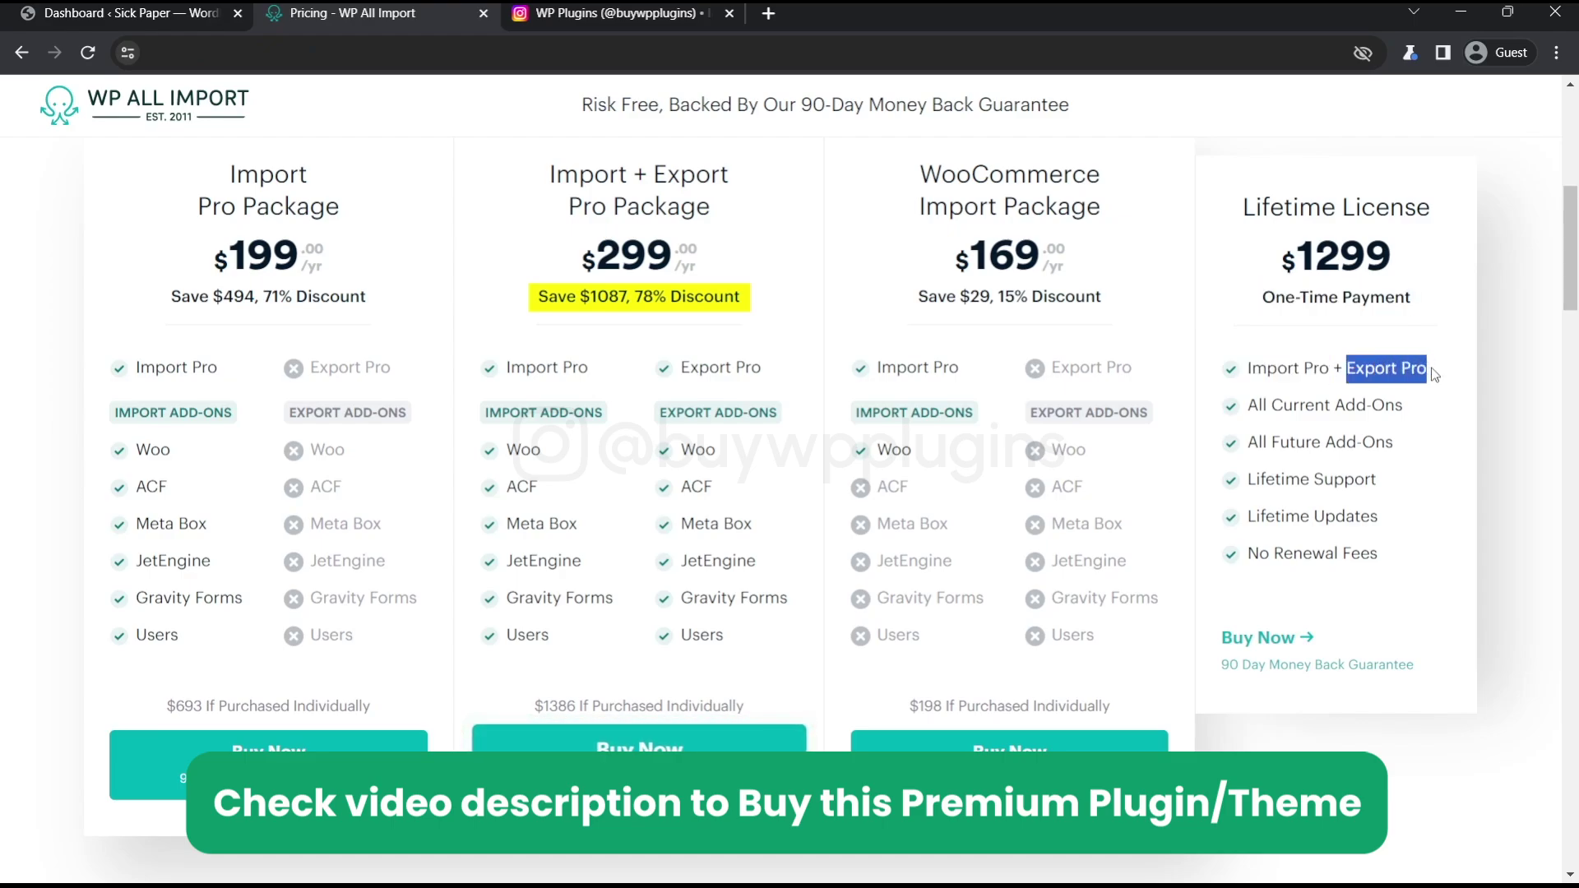
left_click_drag(1248, 405, 1413, 417)
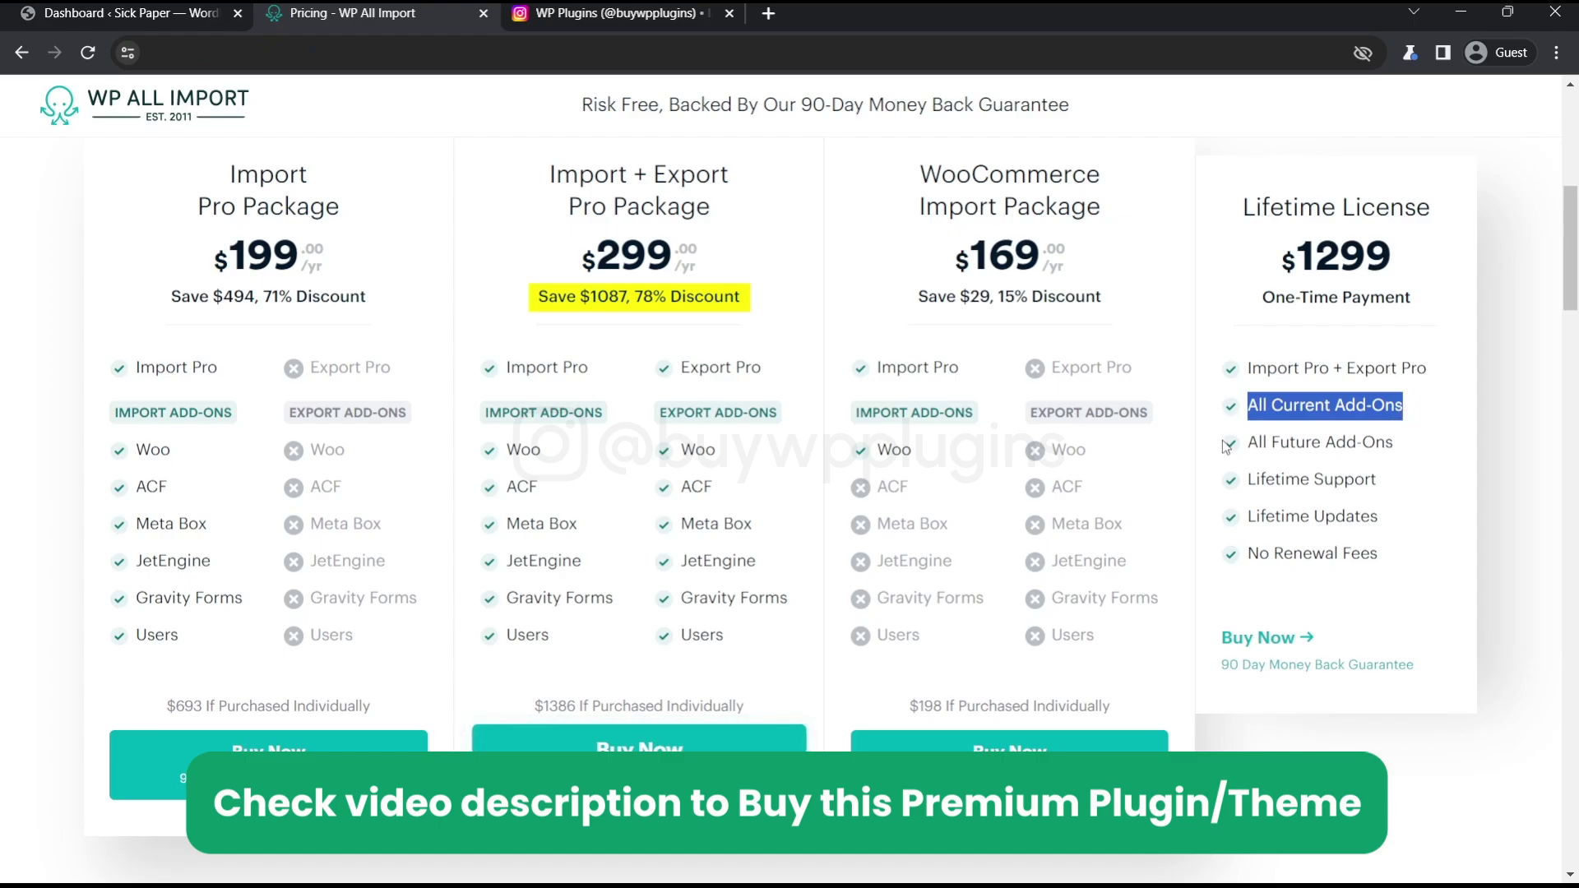
left_click_drag(1246, 442, 1404, 446)
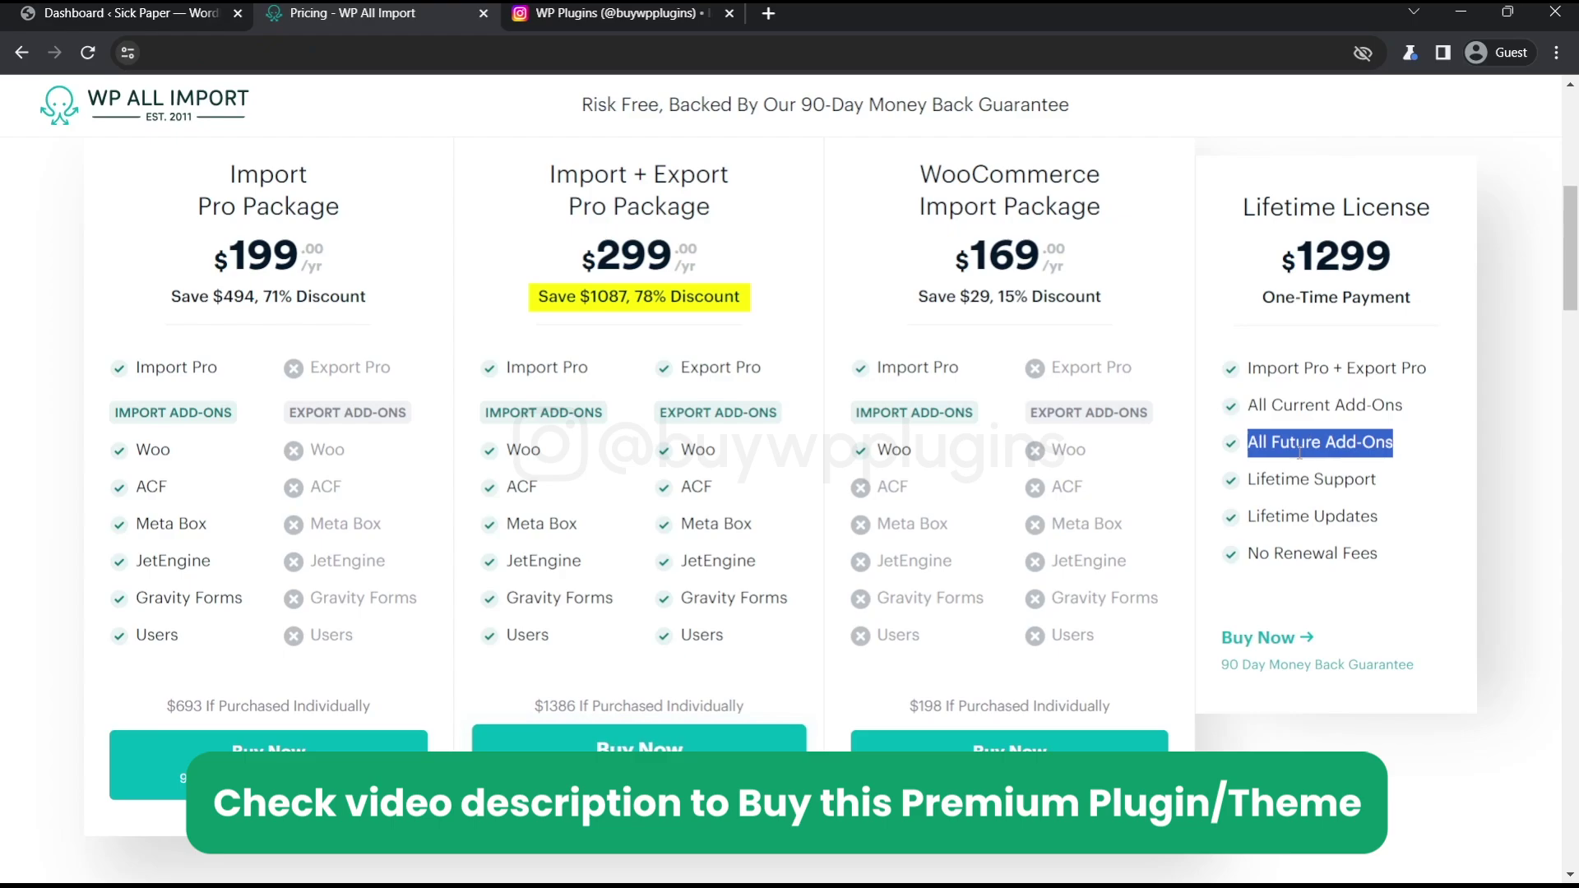
scroll(1274, 530, "down", 5)
scroll(188, 374, "up", 3)
scroll(188, 374, "up", 5)
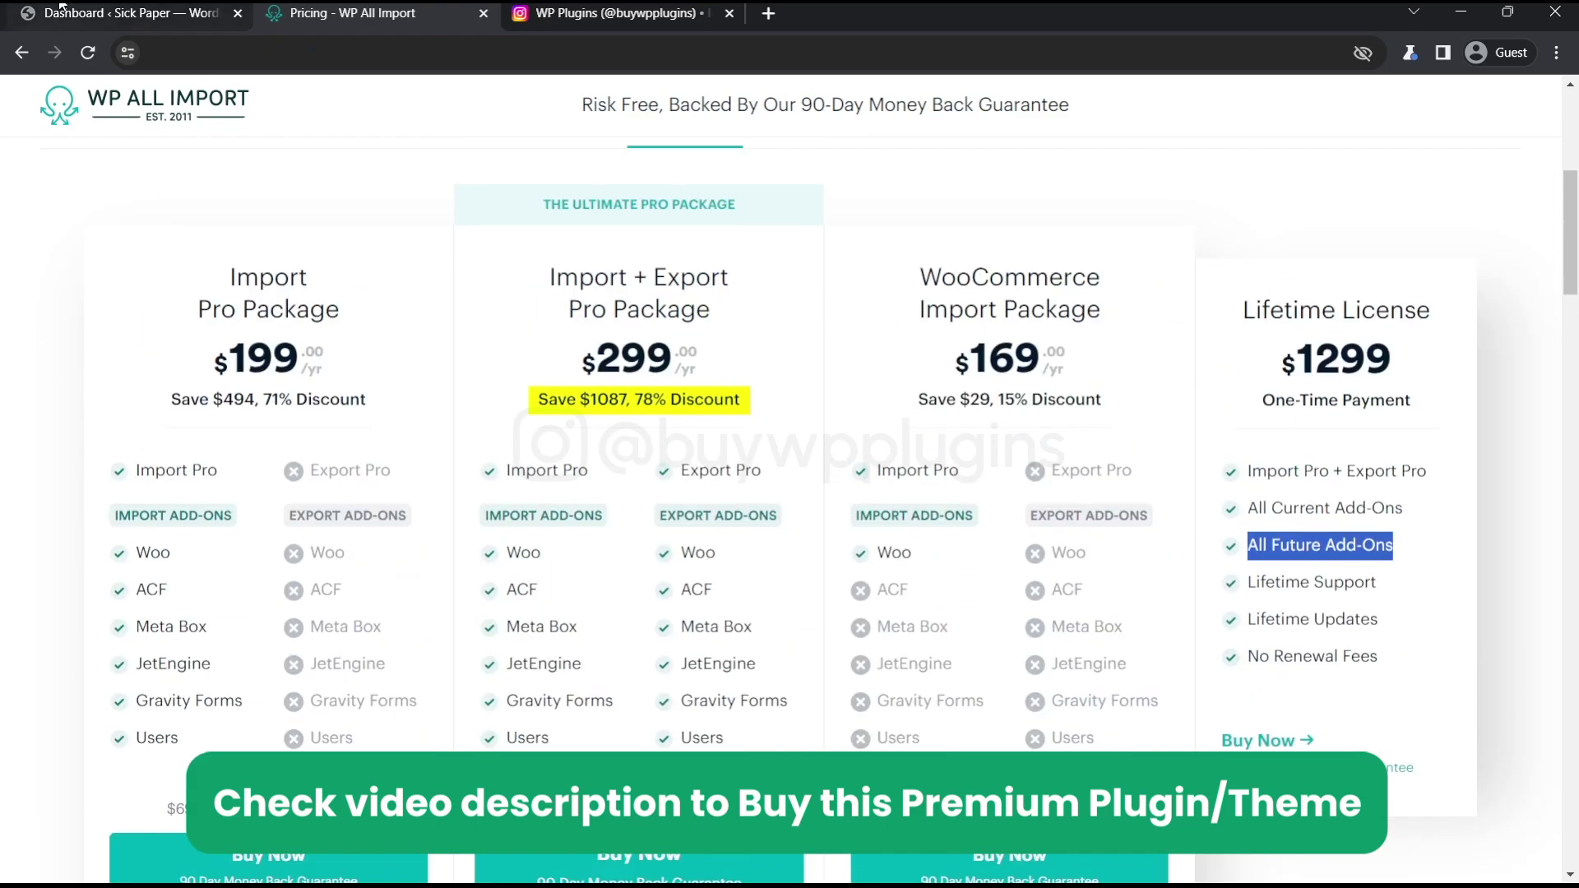
- Upload the WP All Export Pro zip as a new plugin, install it and activate it
left_click(115, 13)
mouse_move(134, 464)
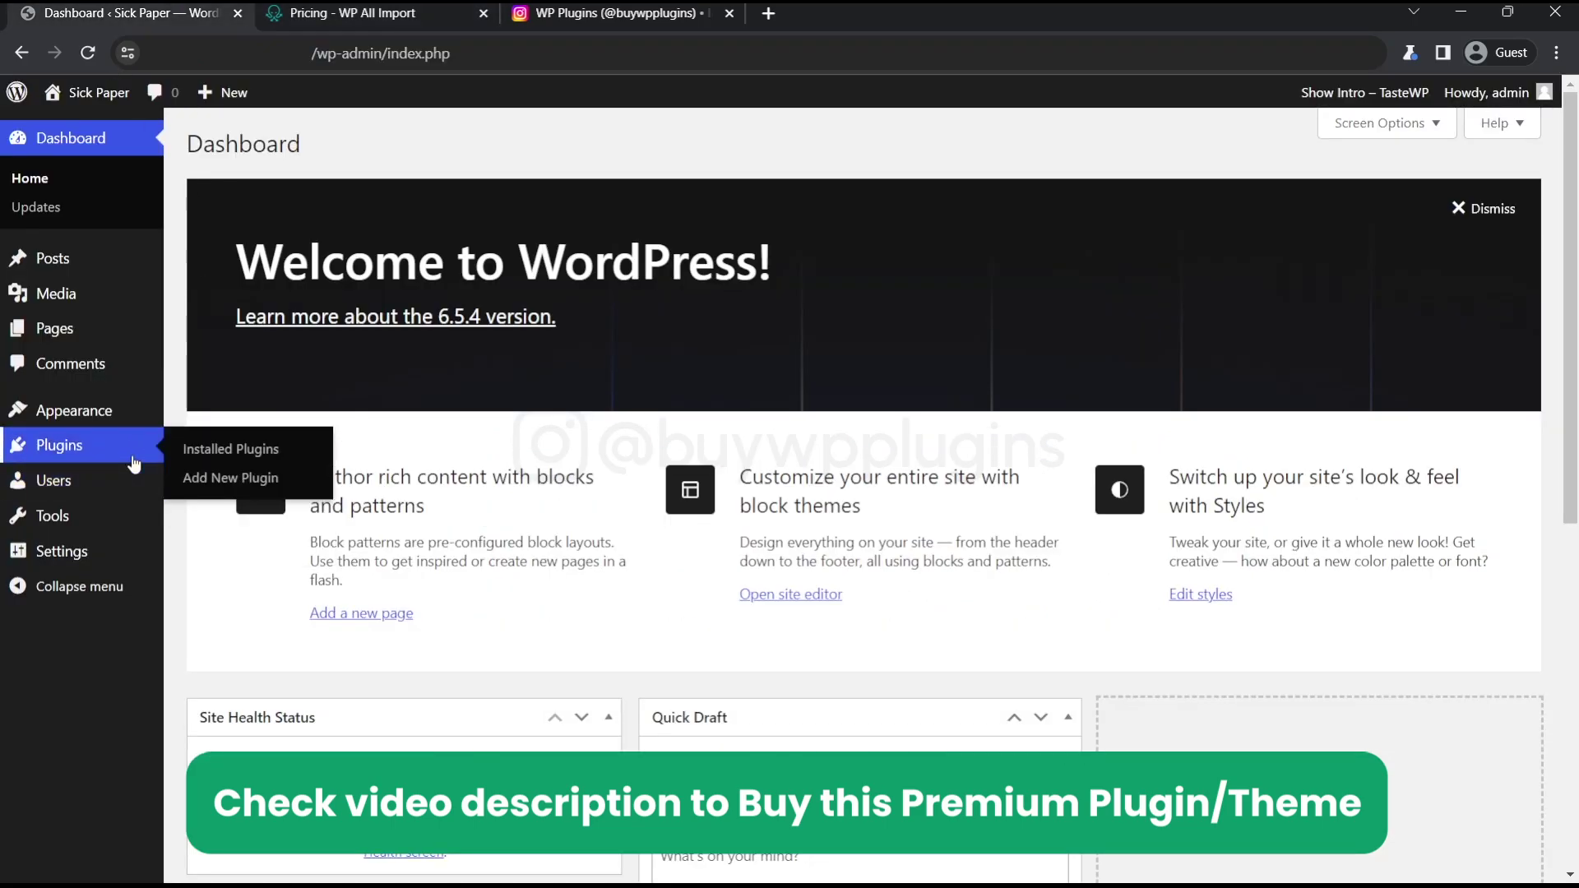
left_click(239, 477)
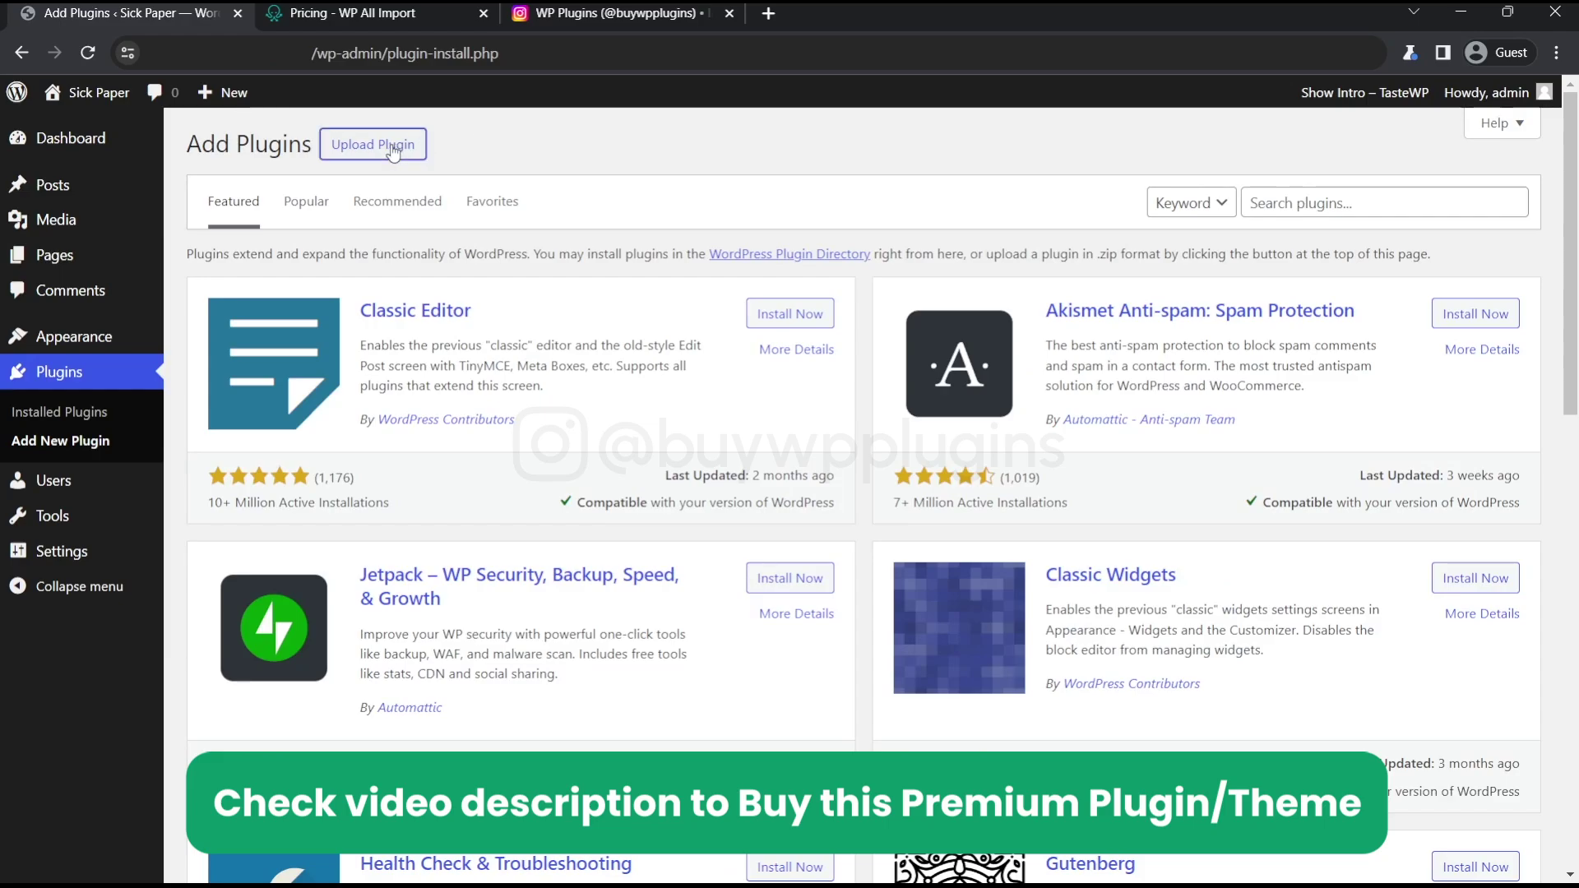
left_click(373, 144)
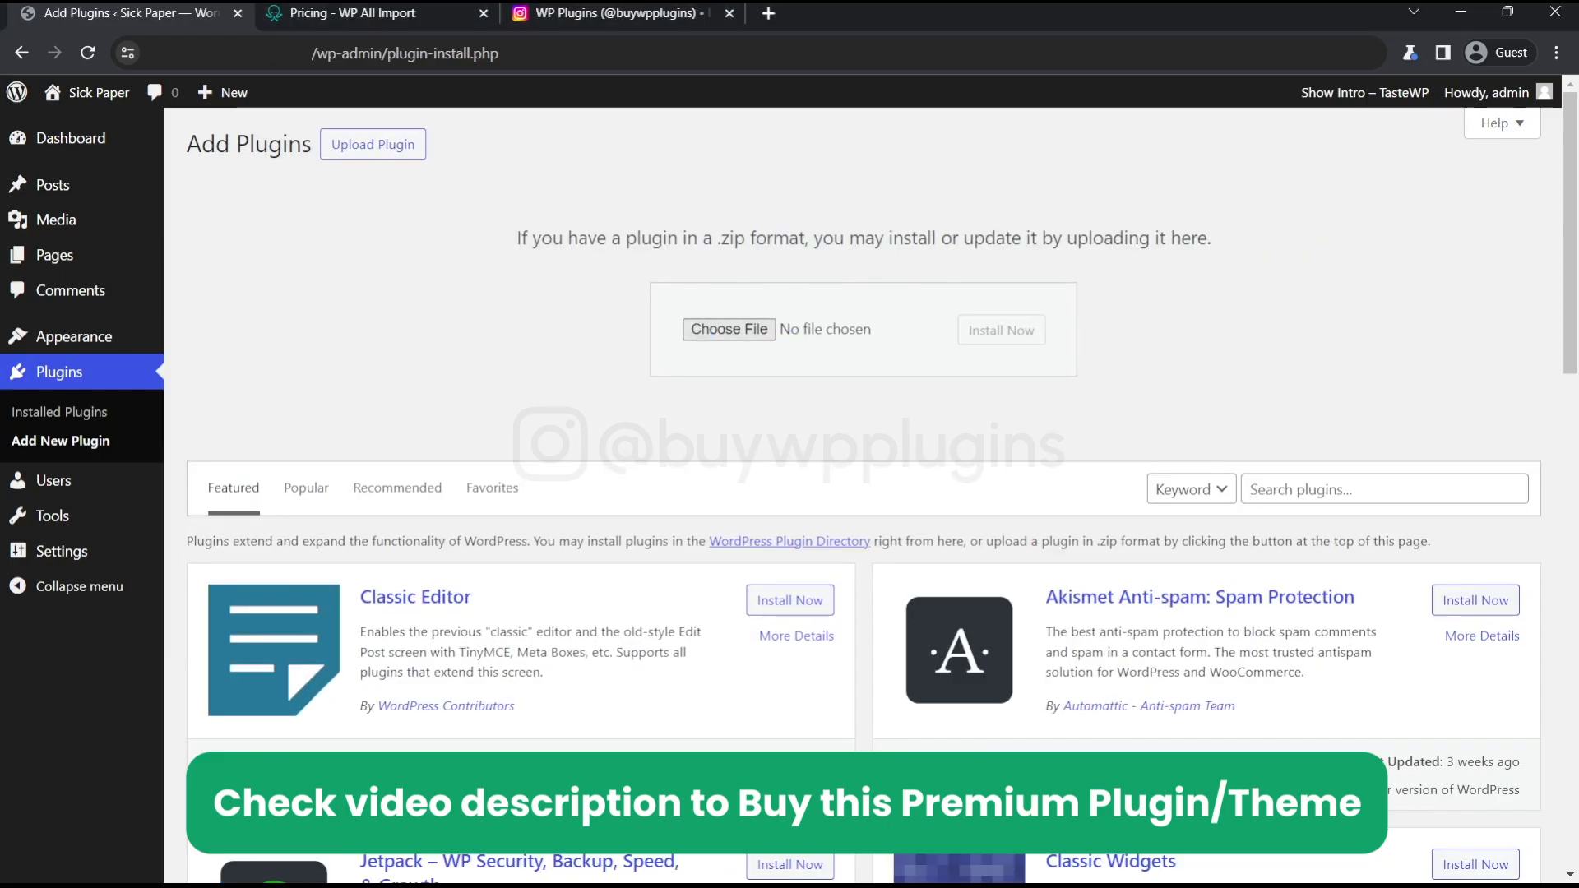
left_click(1001, 333)
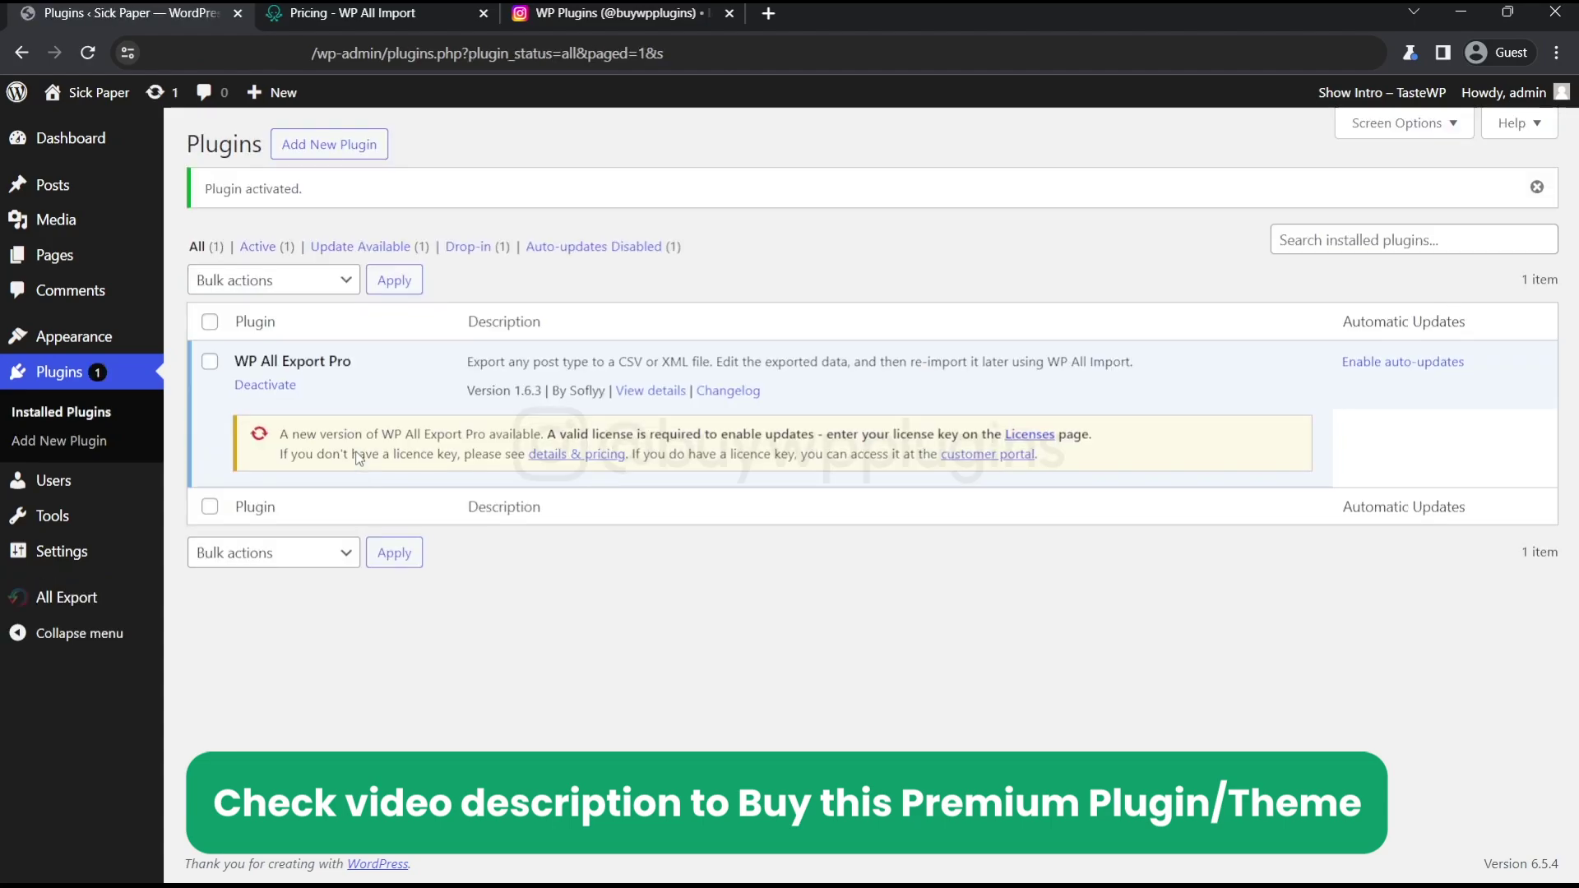
left_click(346, 148)
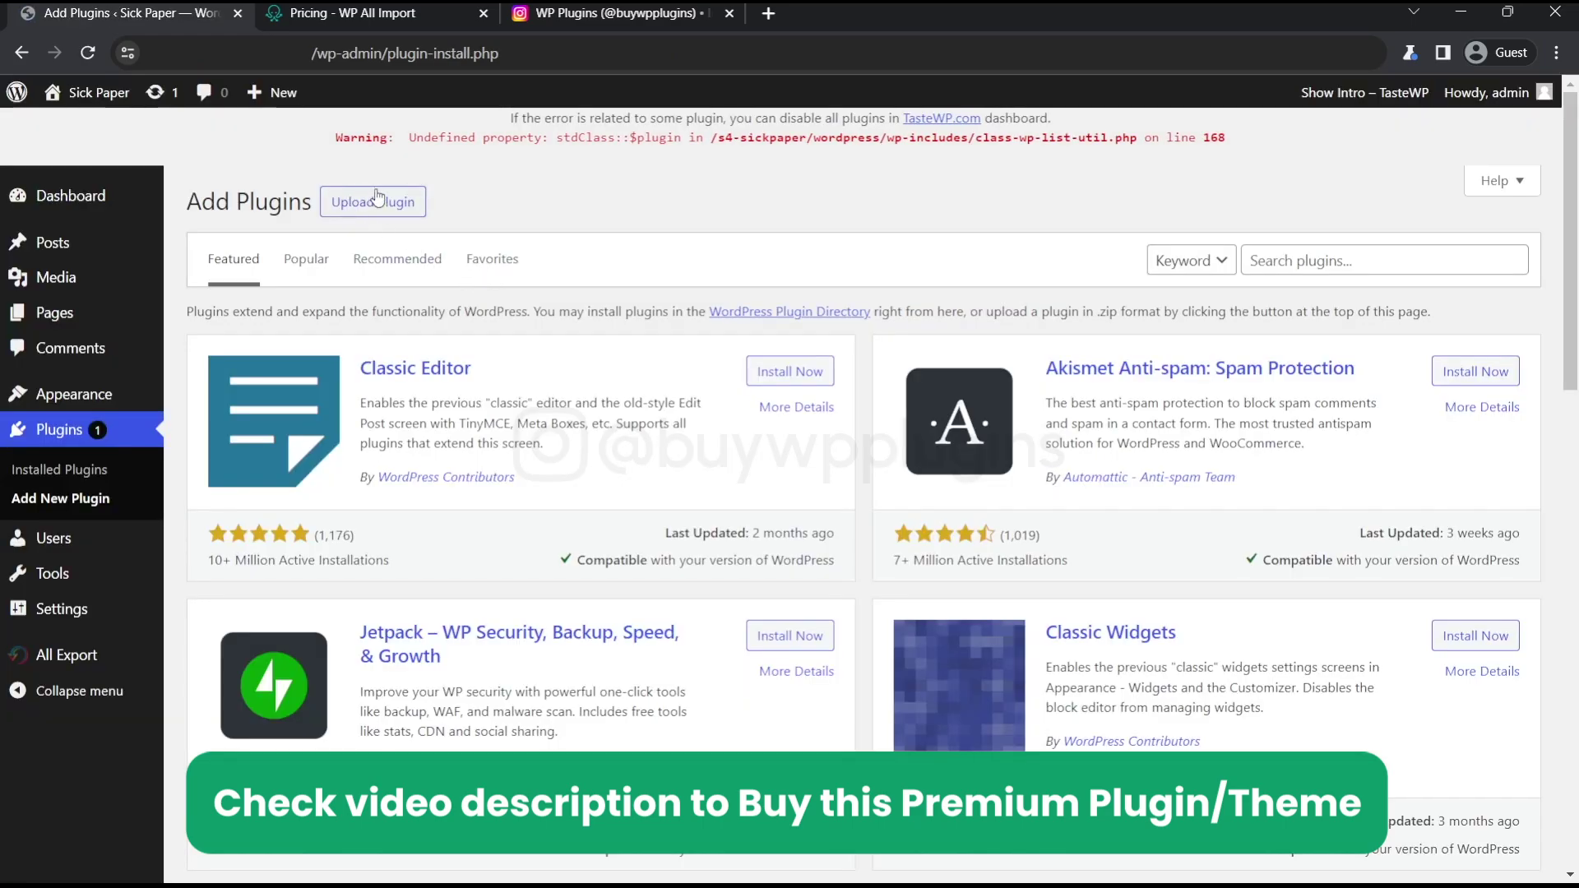
- Upload and install the ACF, User and WooCommerce export add-on zips, activating each
left_click(372, 201)
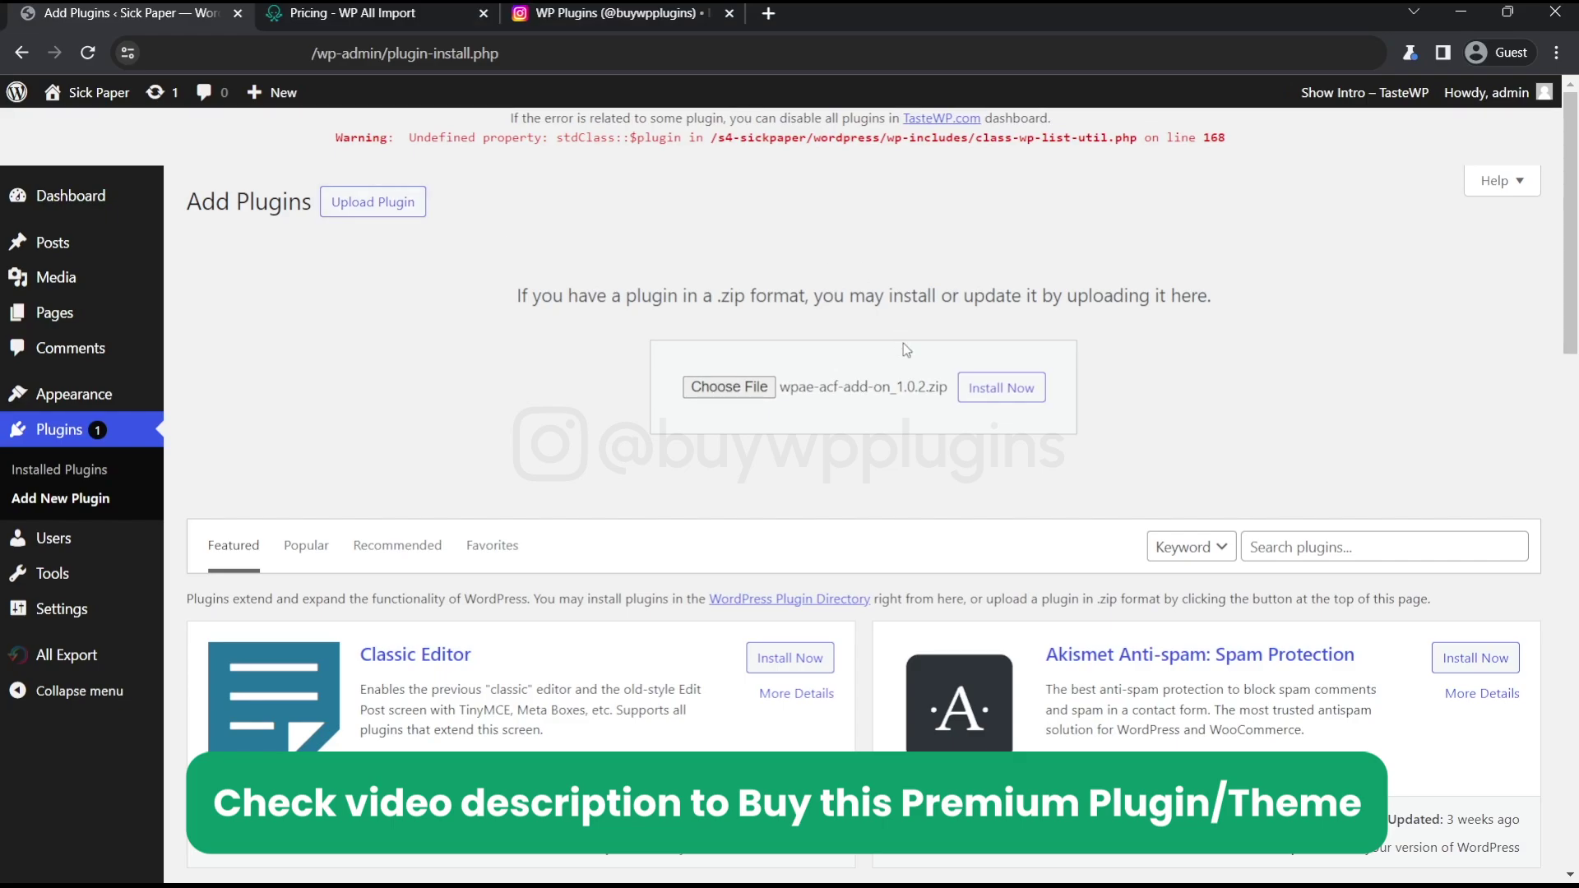
left_click(980, 393)
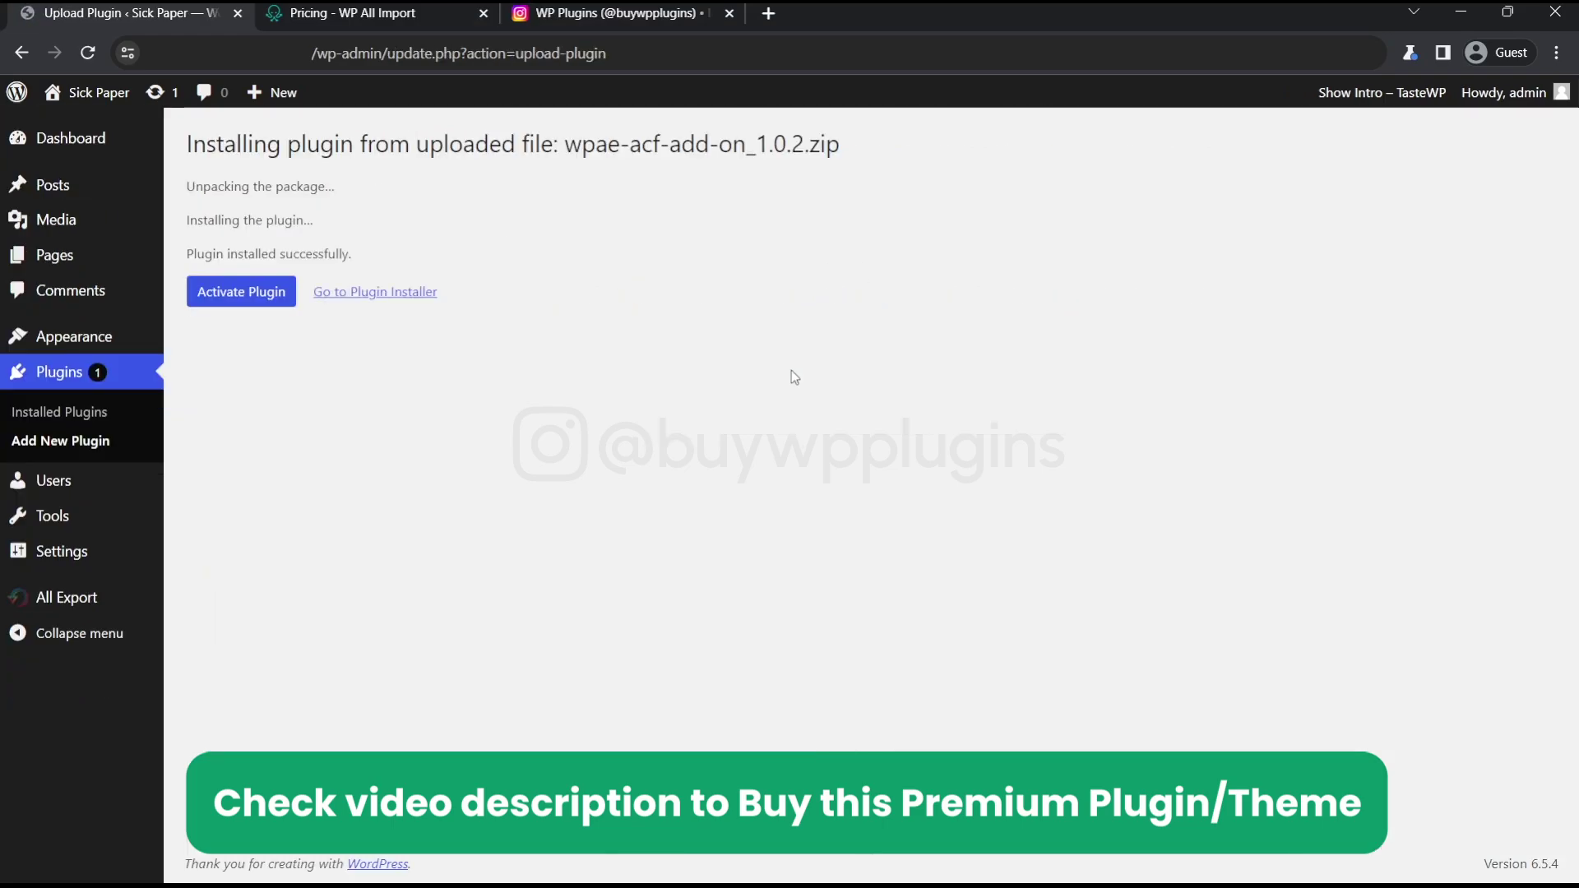
left_click(230, 303)
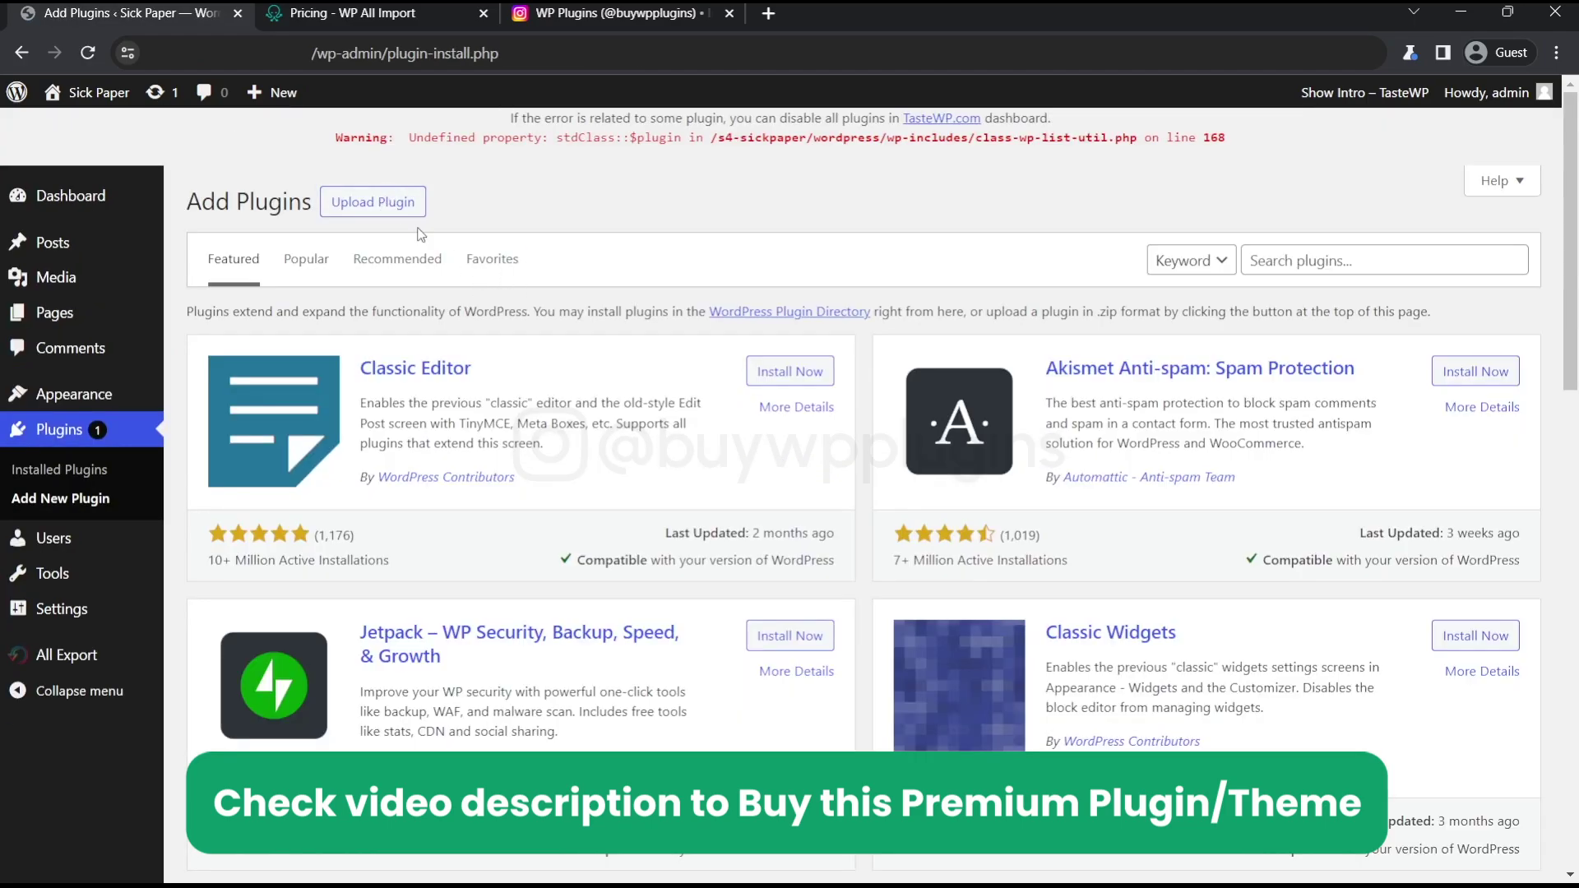
left_click(384, 212)
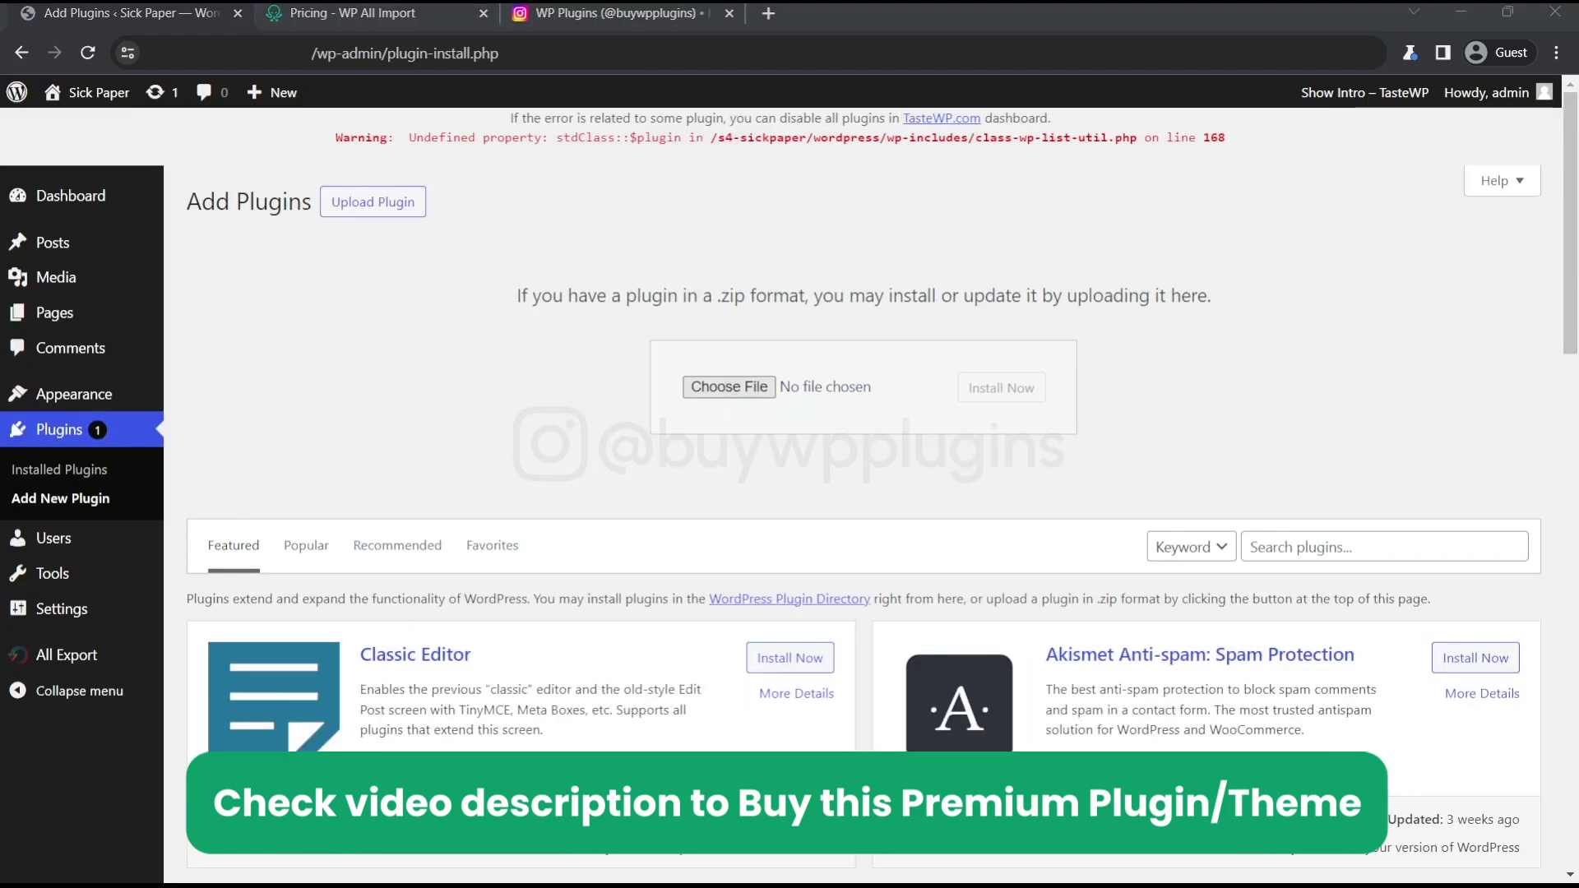
left_click(989, 393)
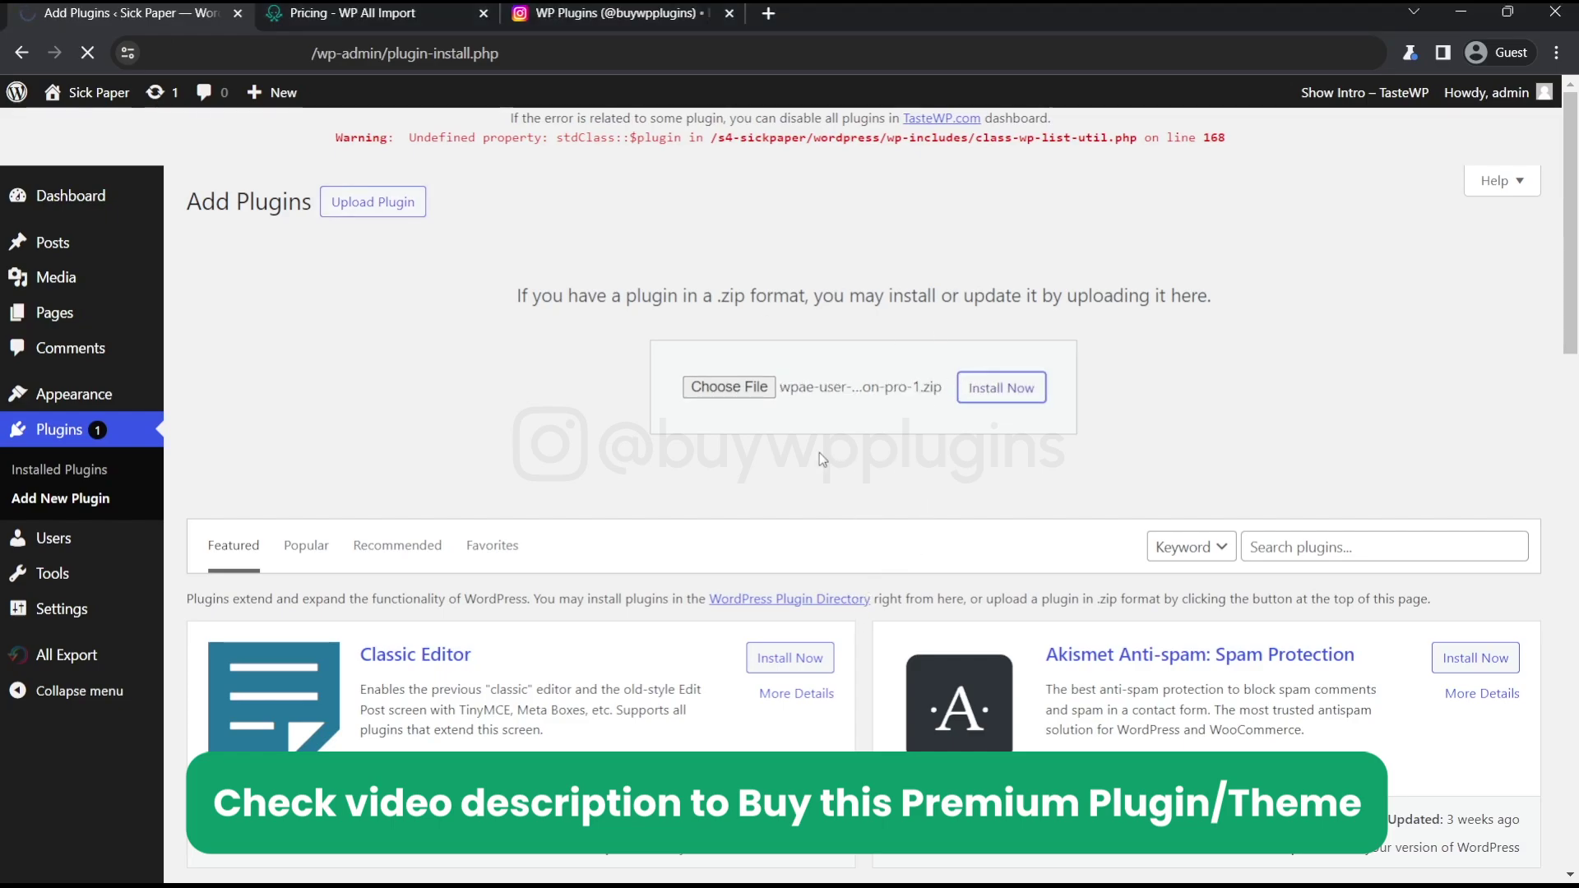
left_click(242, 328)
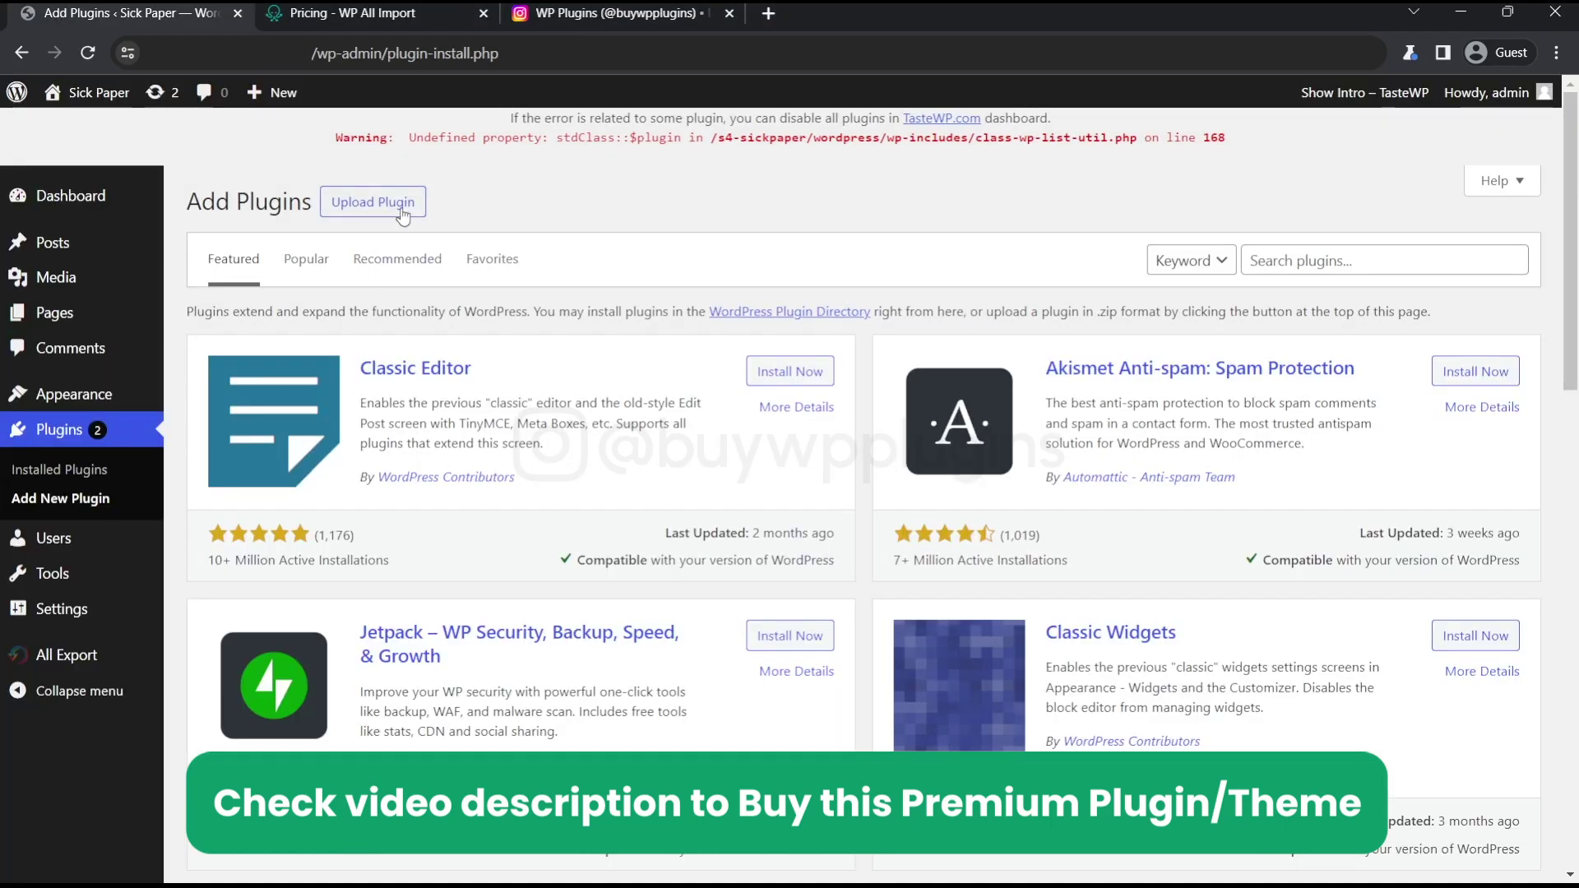
left_click(397, 208)
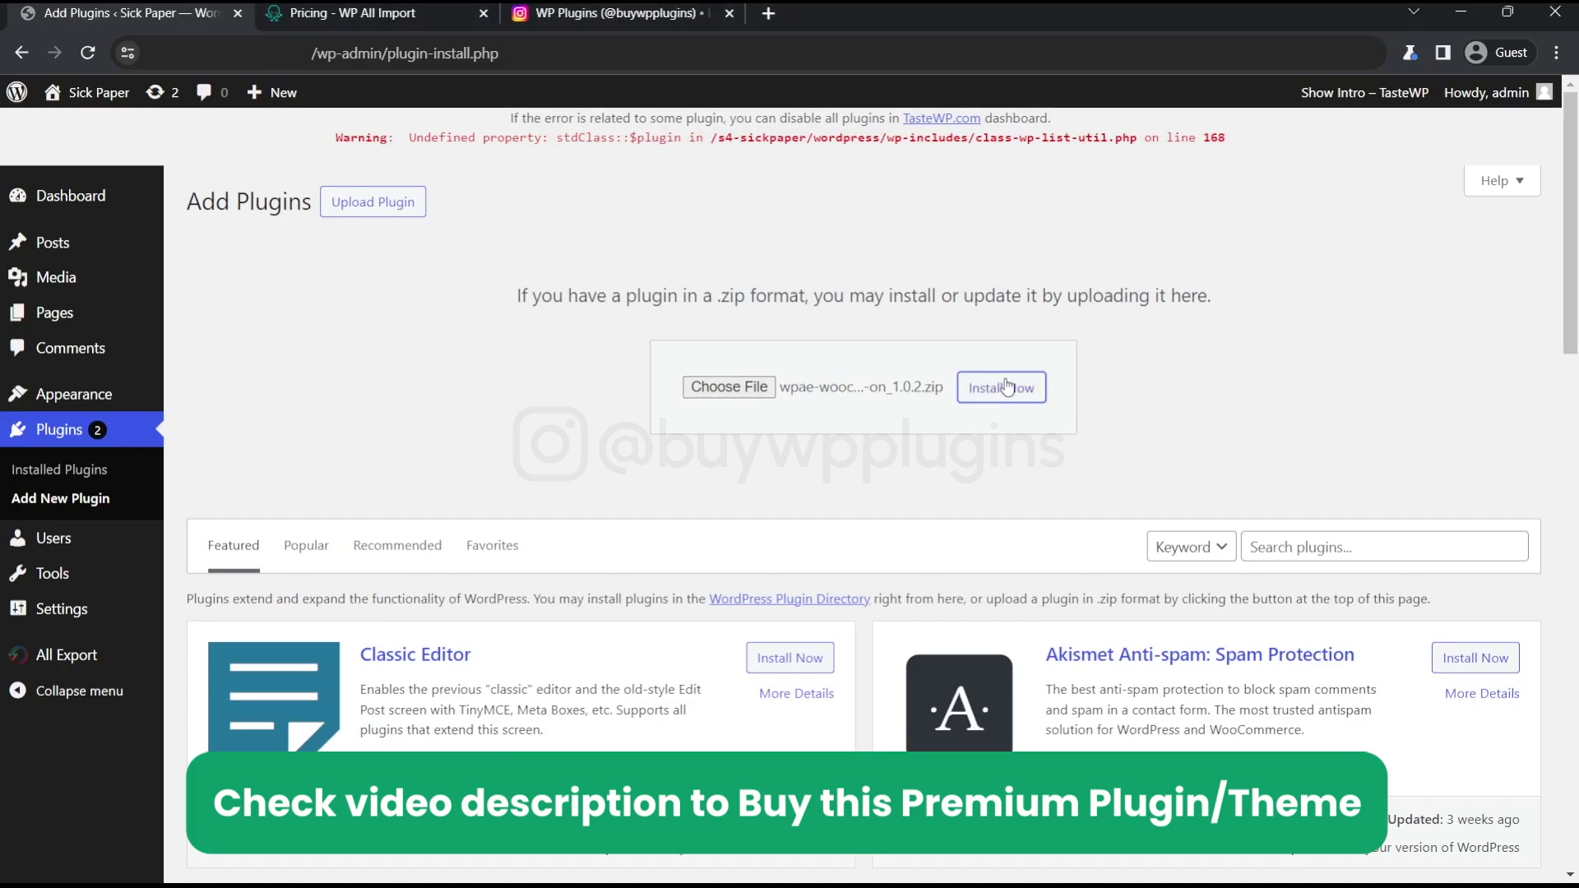
left_click(1005, 387)
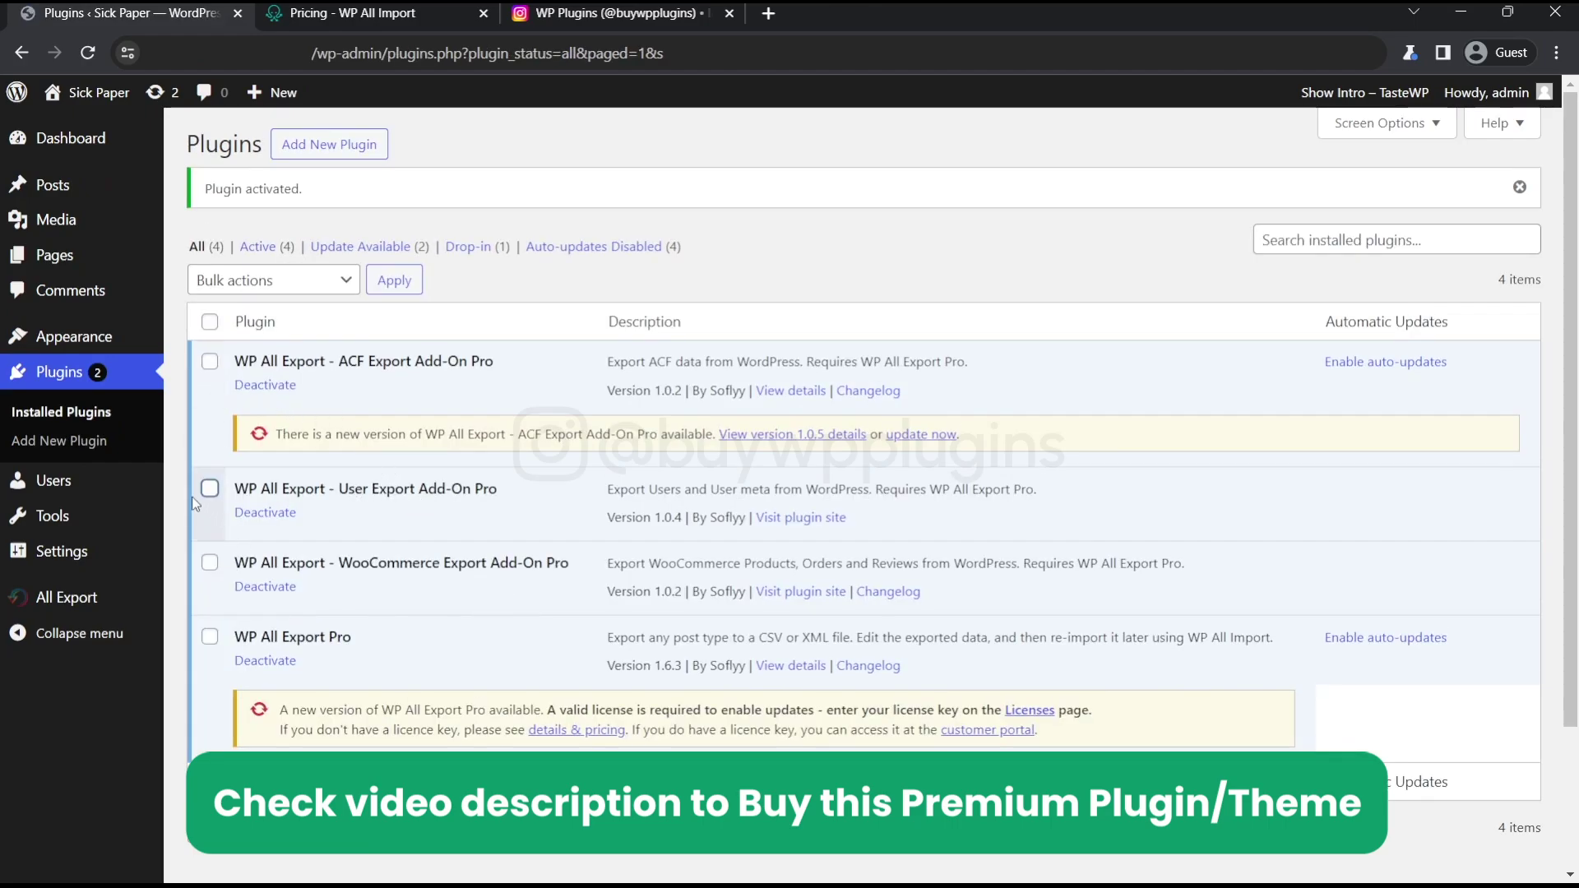
- Upload wp-all-import-pro-1.zip as a new plugin, install it and activate WP All Import Pro
left_click(329, 147)
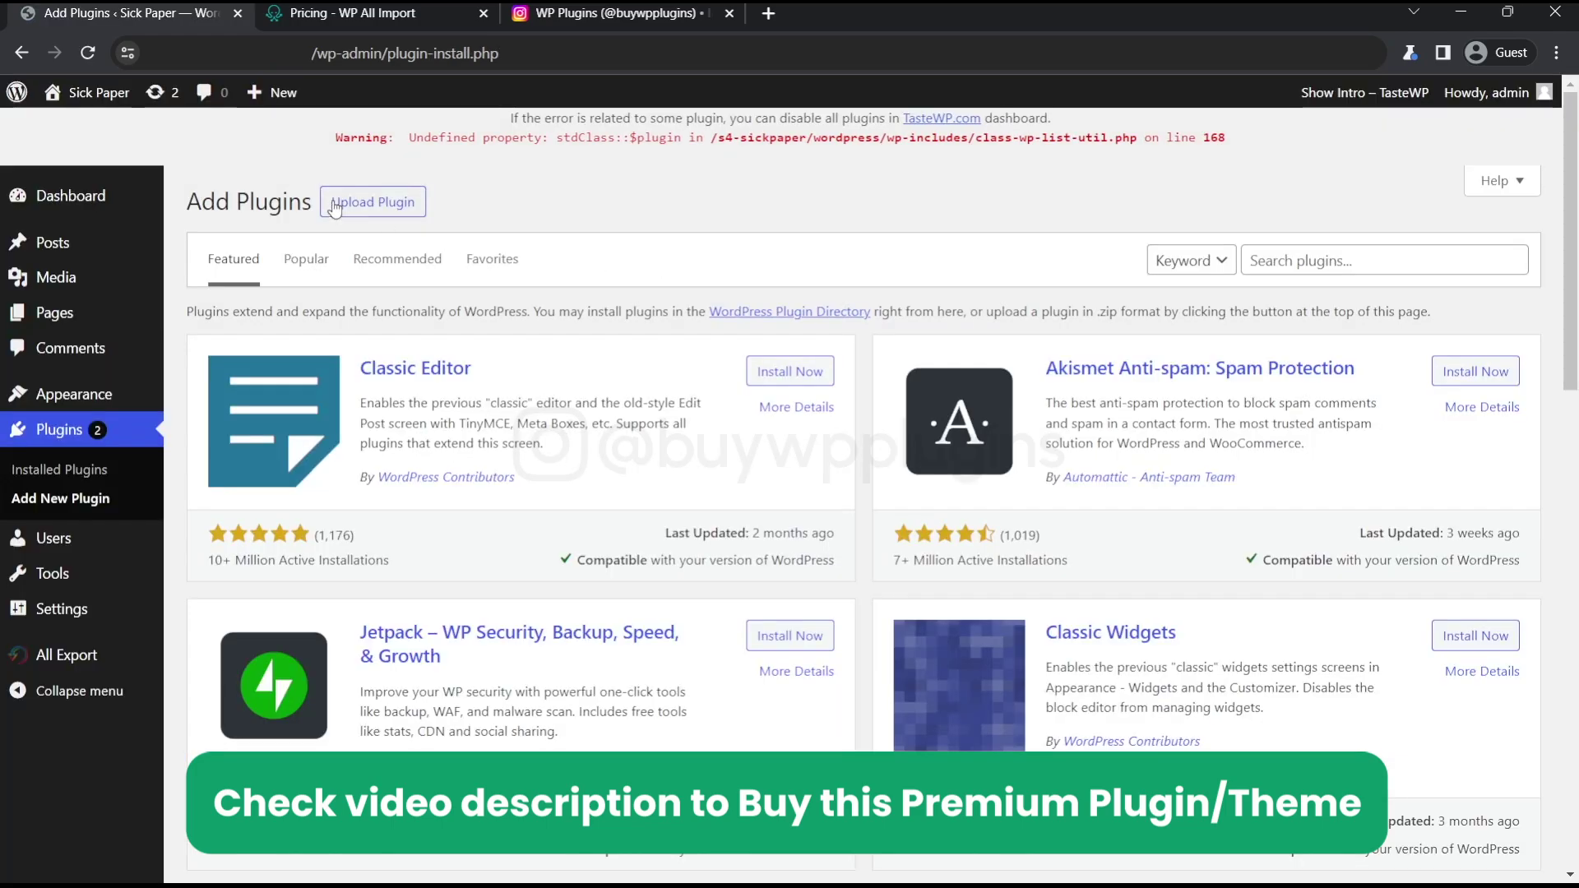
left_click(335, 205)
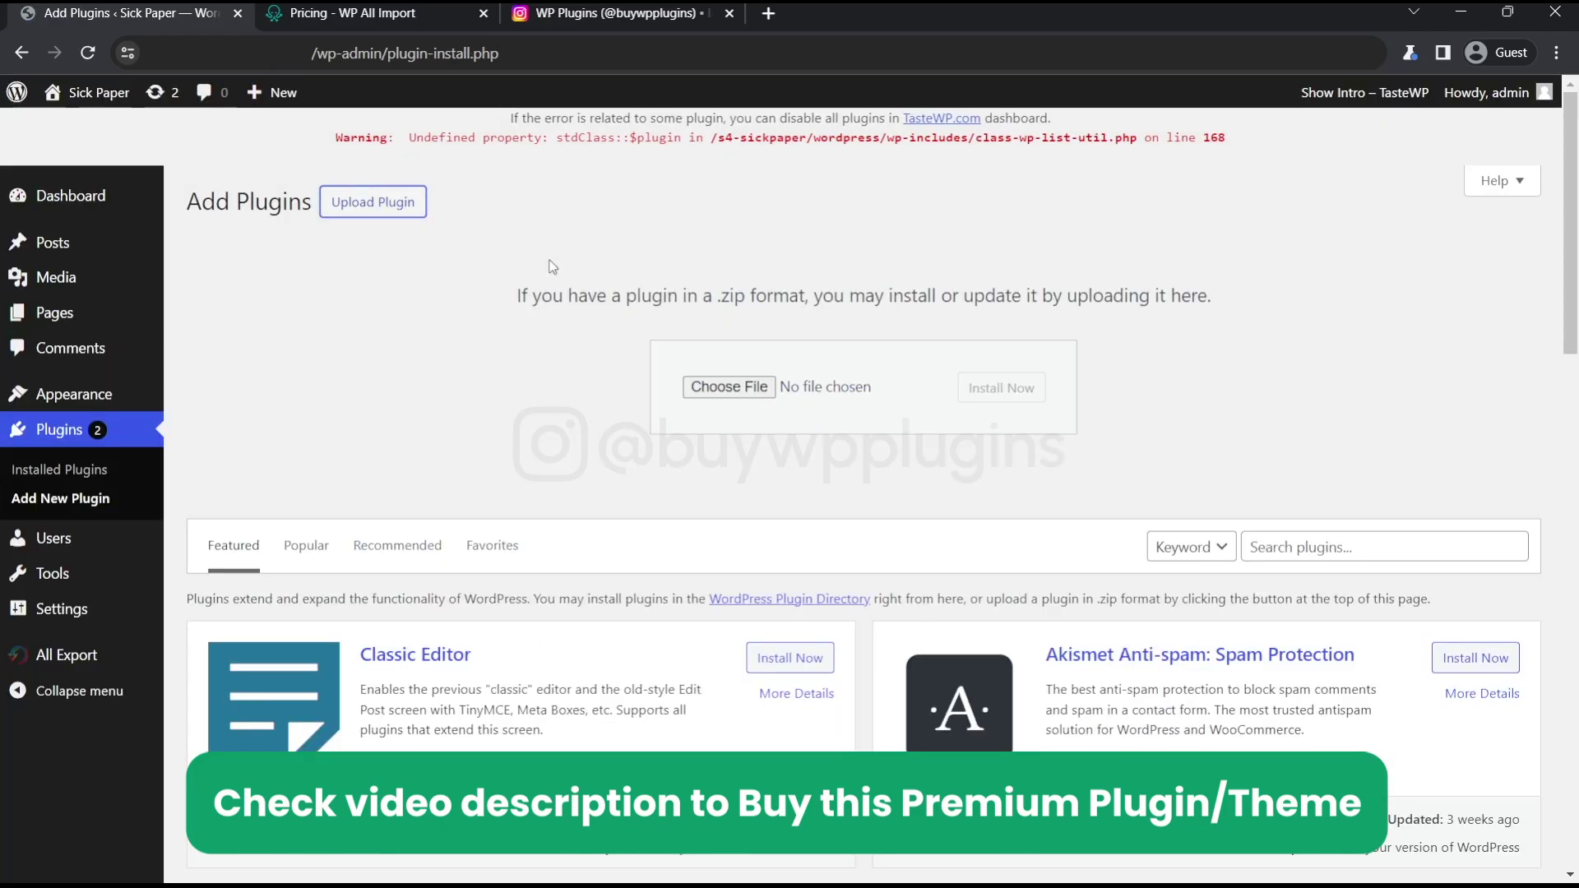
left_click(709, 387)
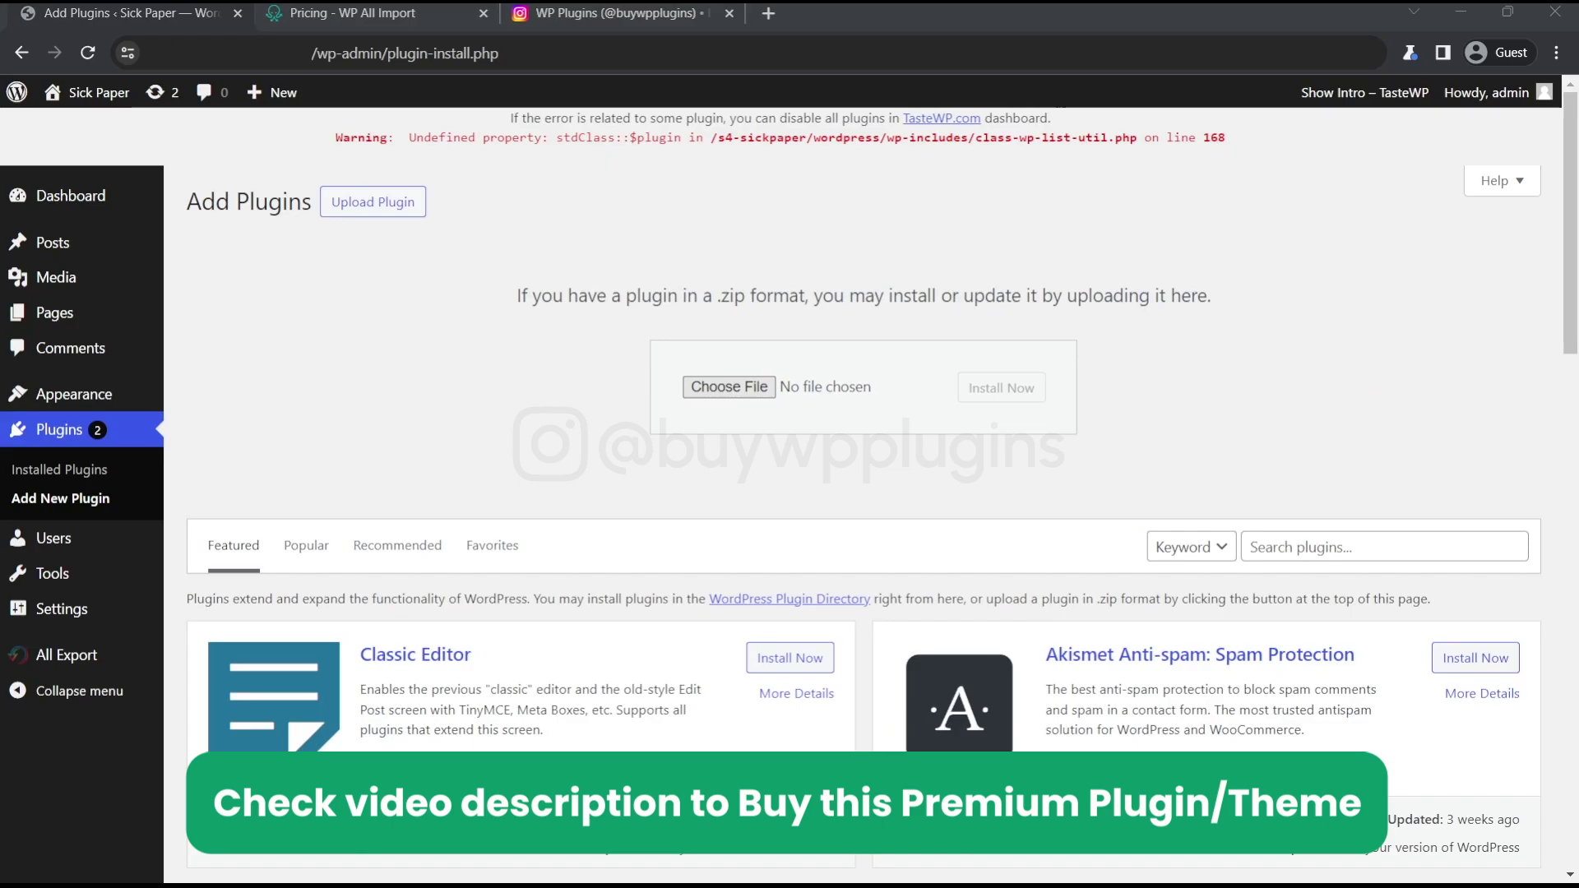
key("Return")
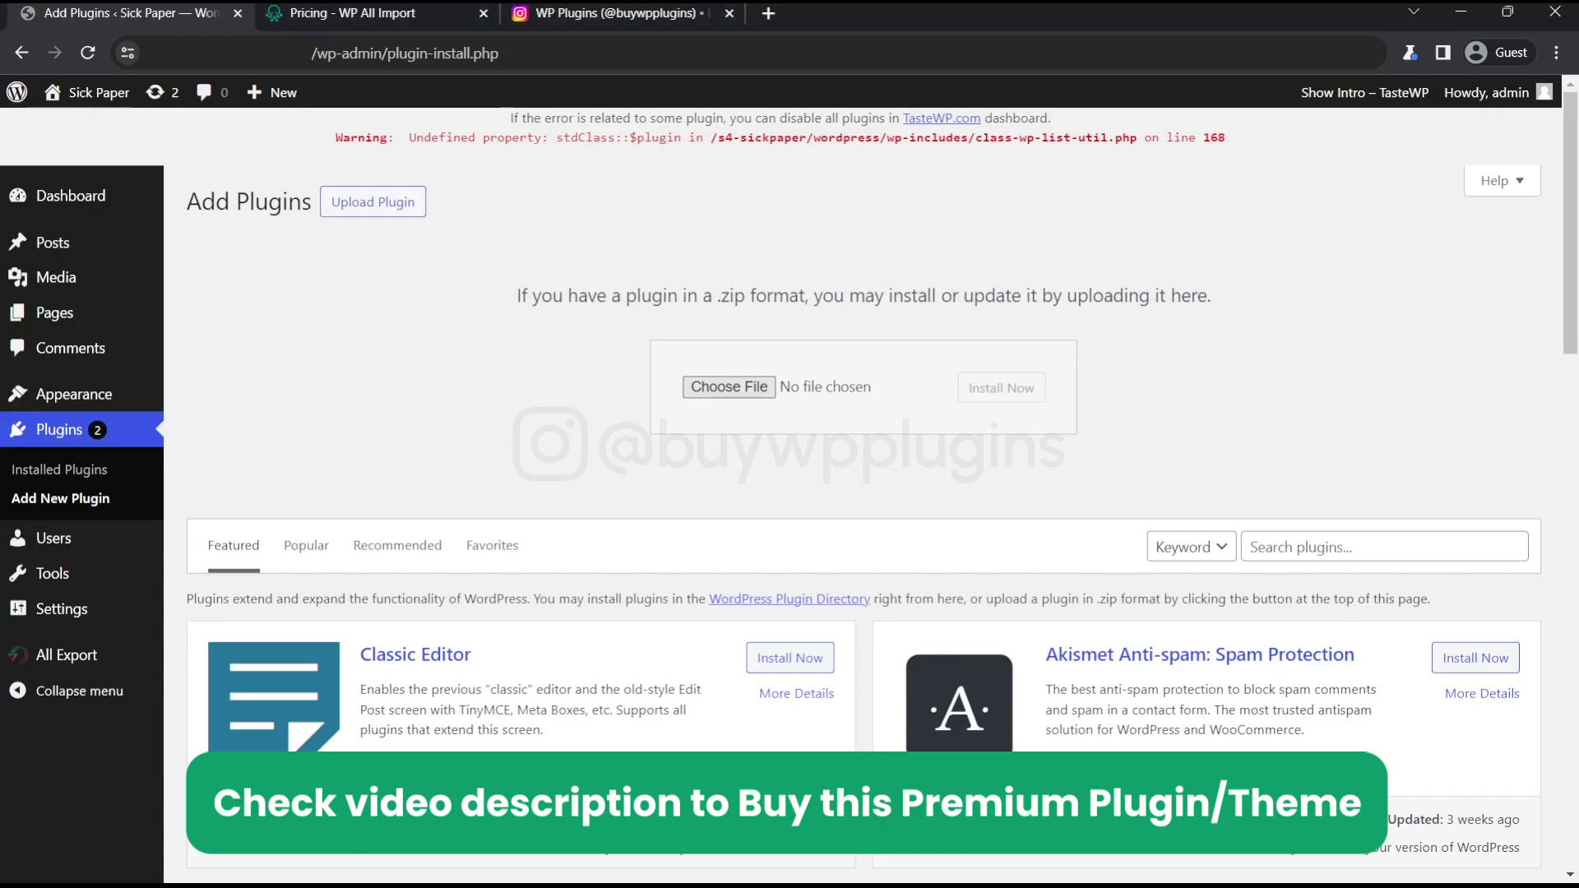
left_click(1001, 387)
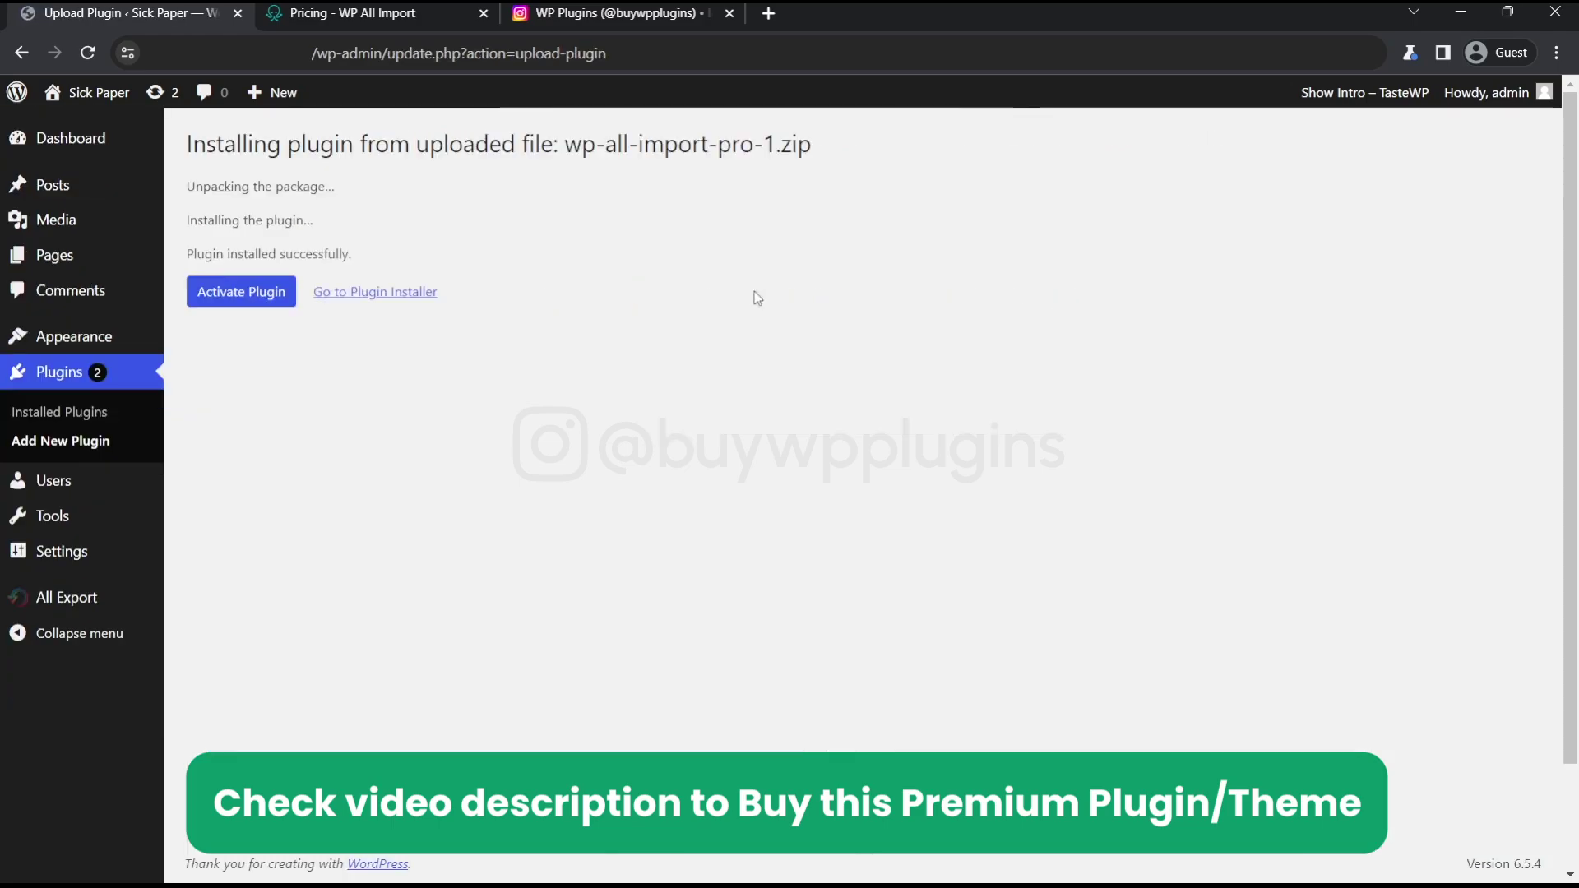
left_click(245, 292)
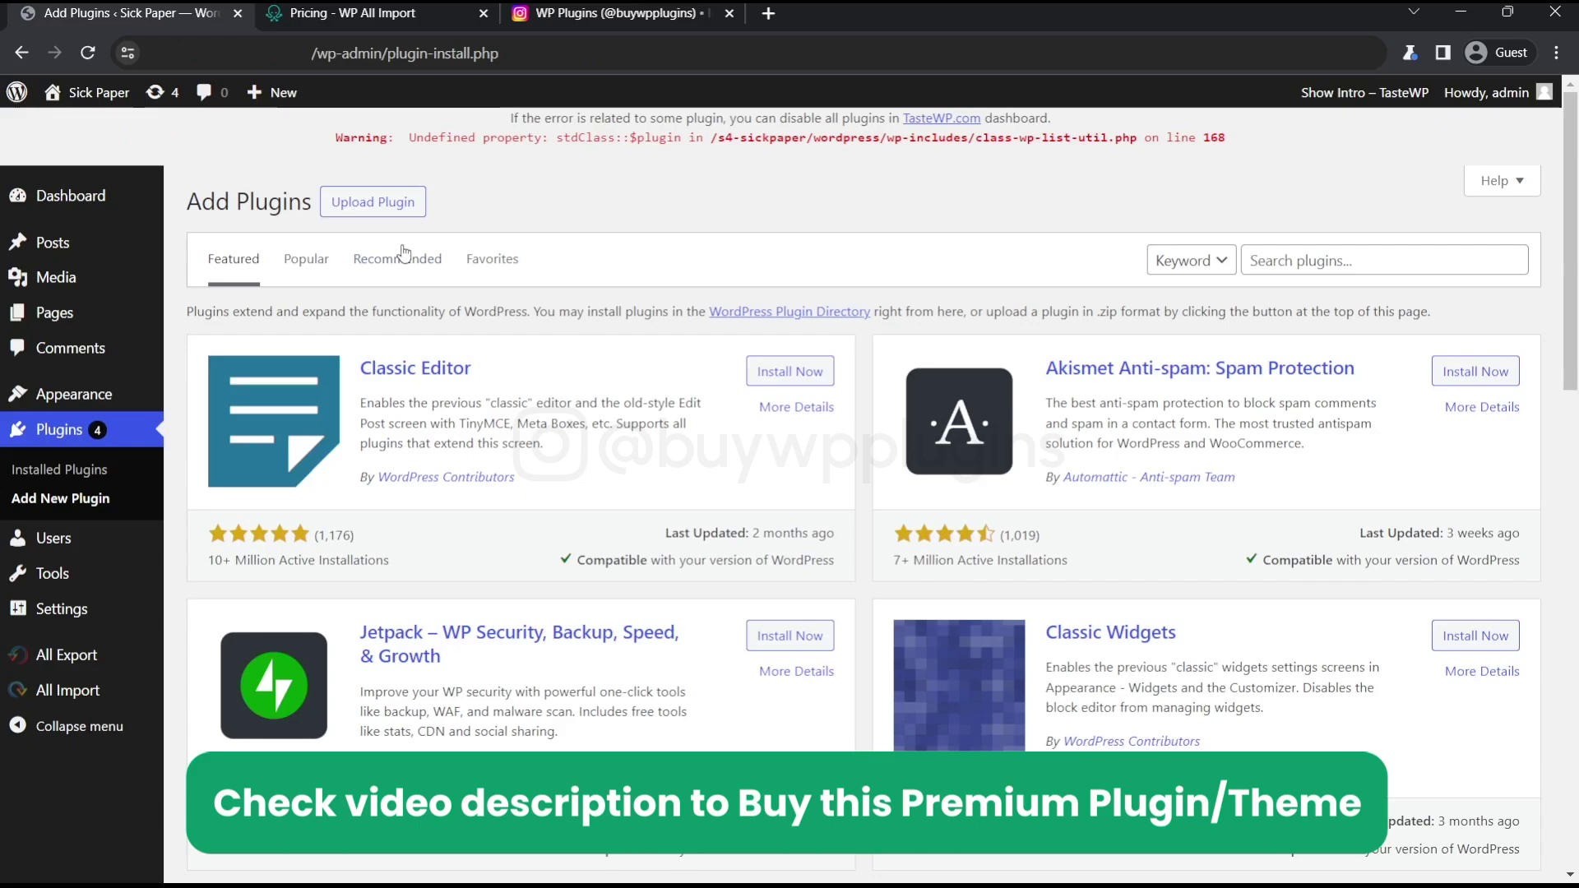
- Install wpai-acf-add-on.zip as a plugin and activate the ACF import add-on
left_click(380, 202)
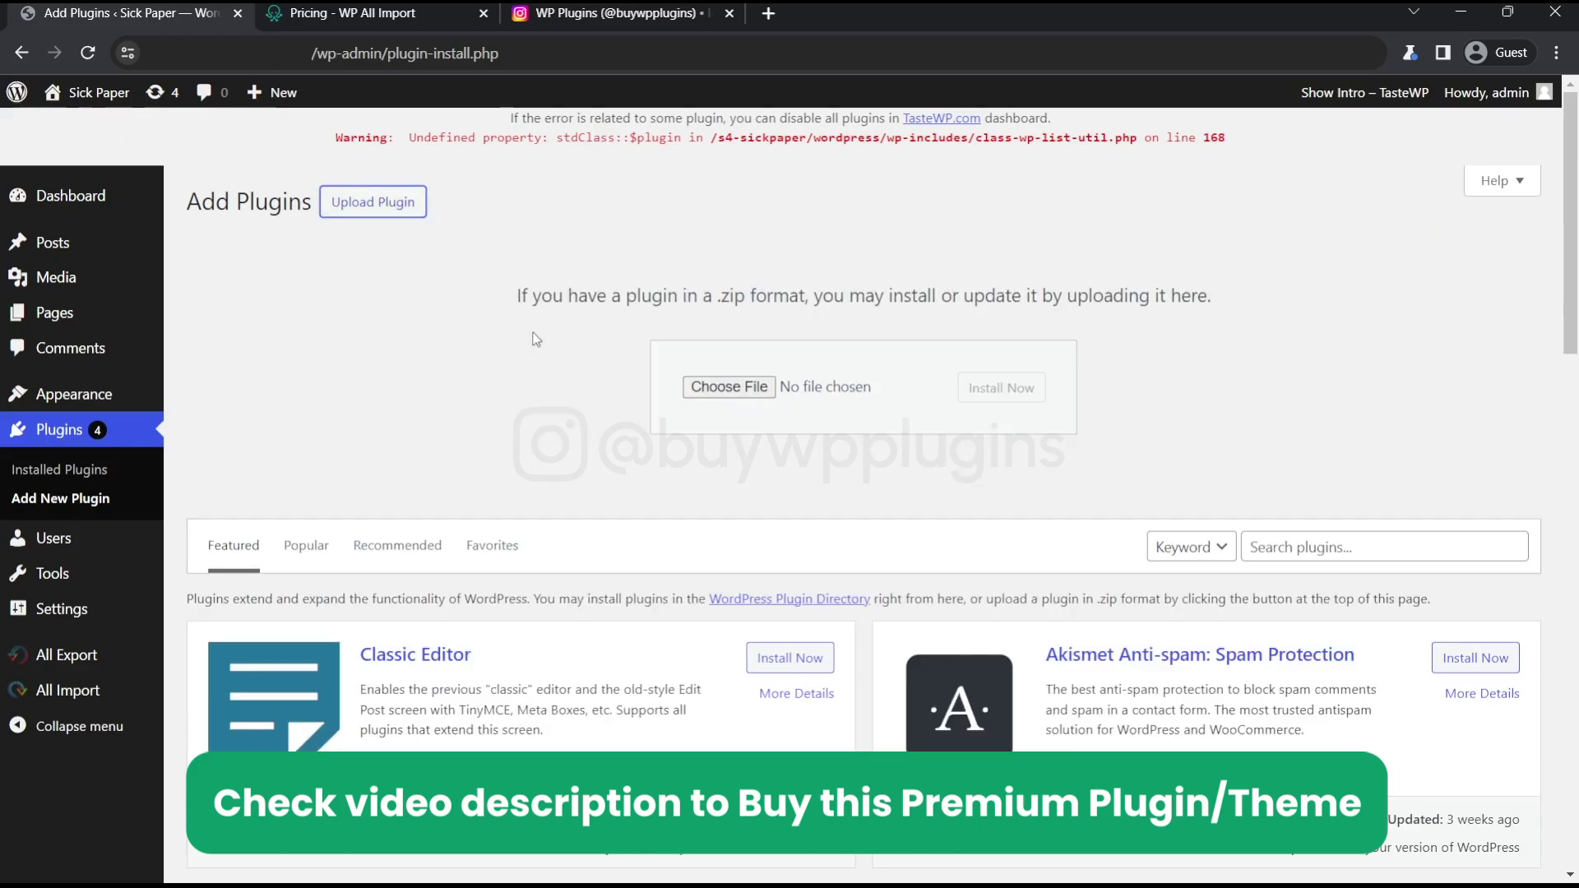
left_click(776, 395)
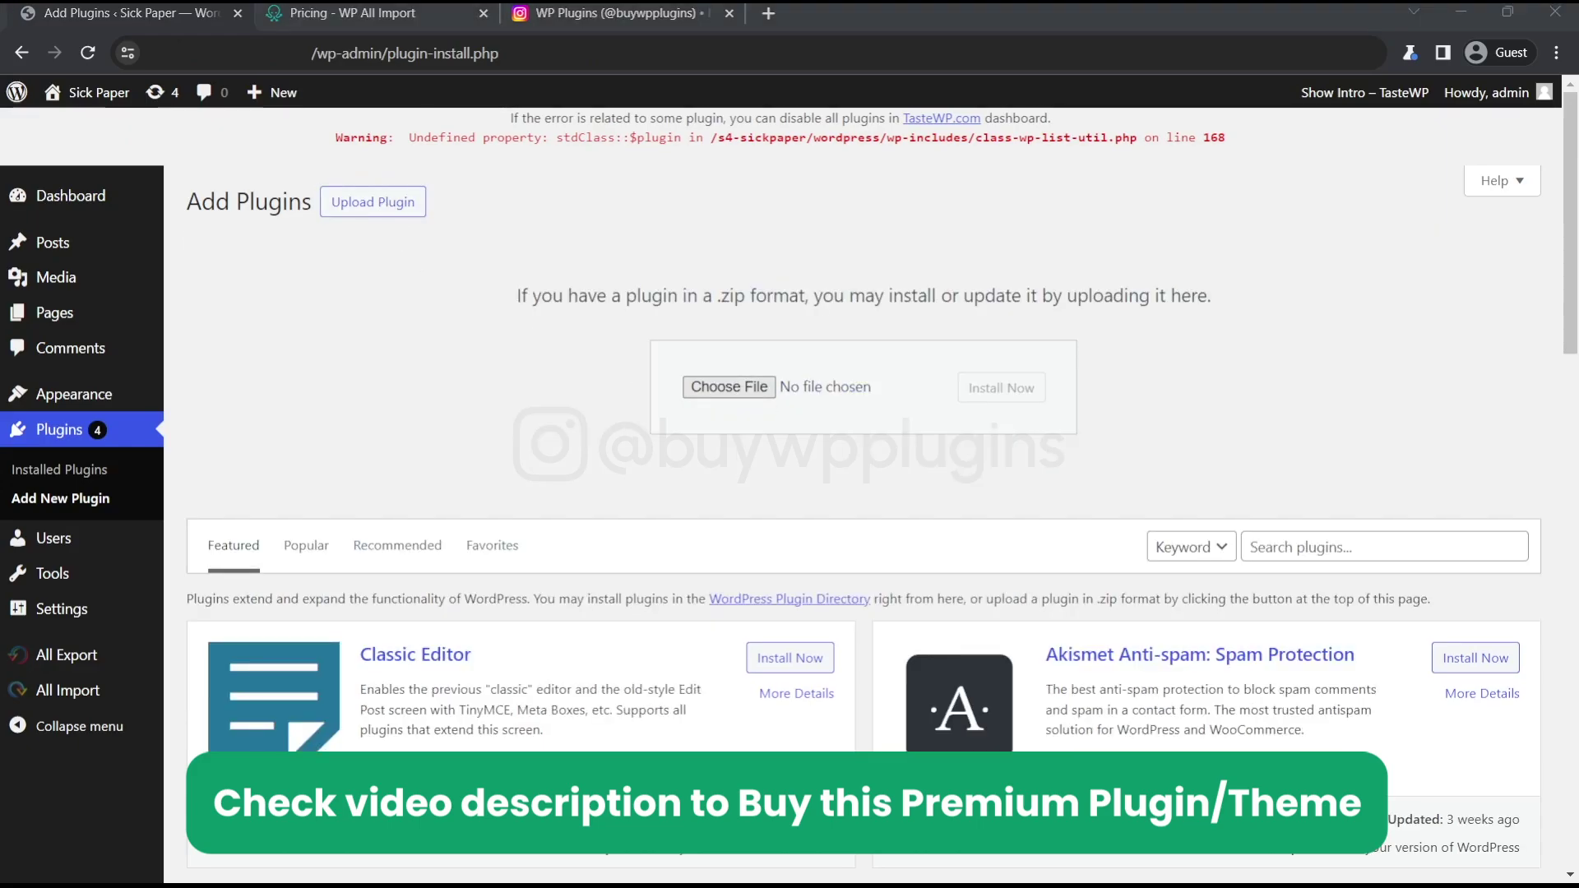
key("Return")
left_click(1000, 388)
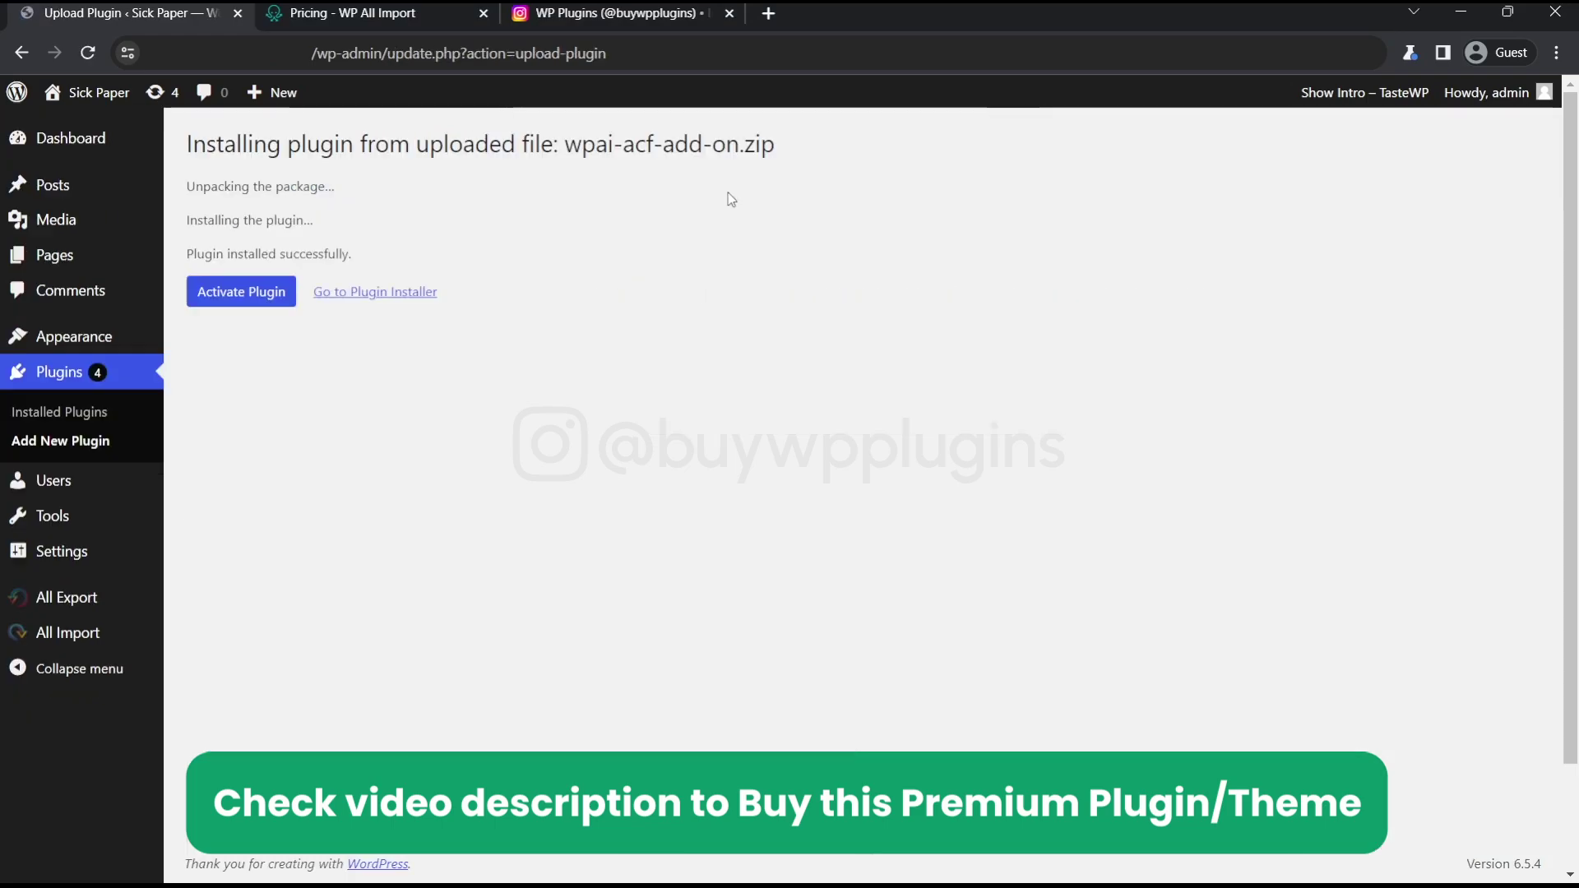
left_click(256, 293)
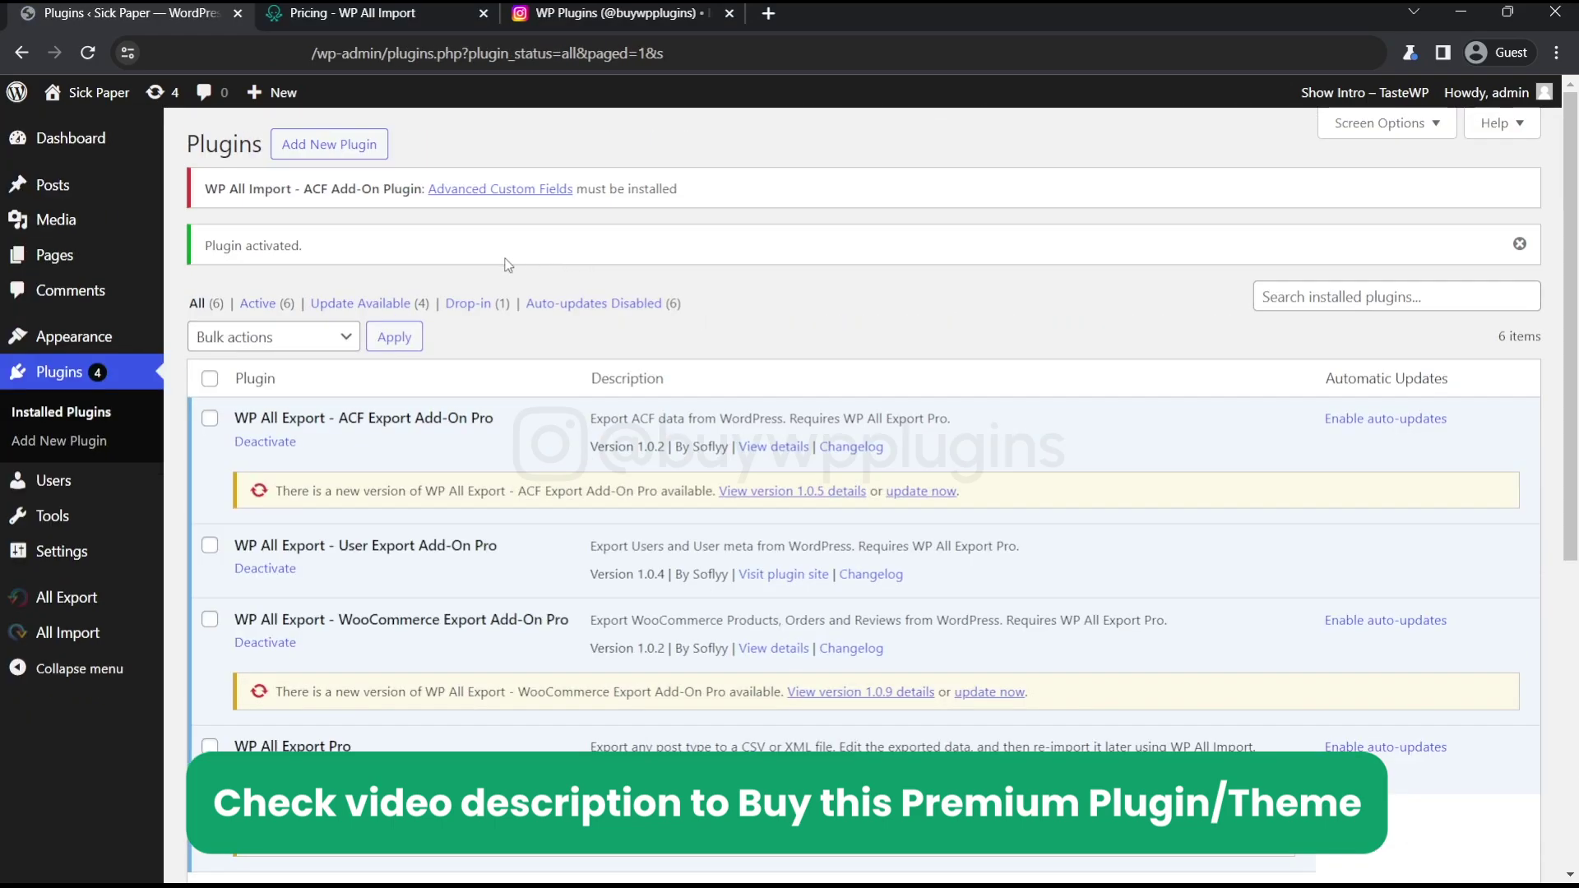
- Install wpai-user-add-on.zip as a plugin and activate the User import add-on
left_click(355, 164)
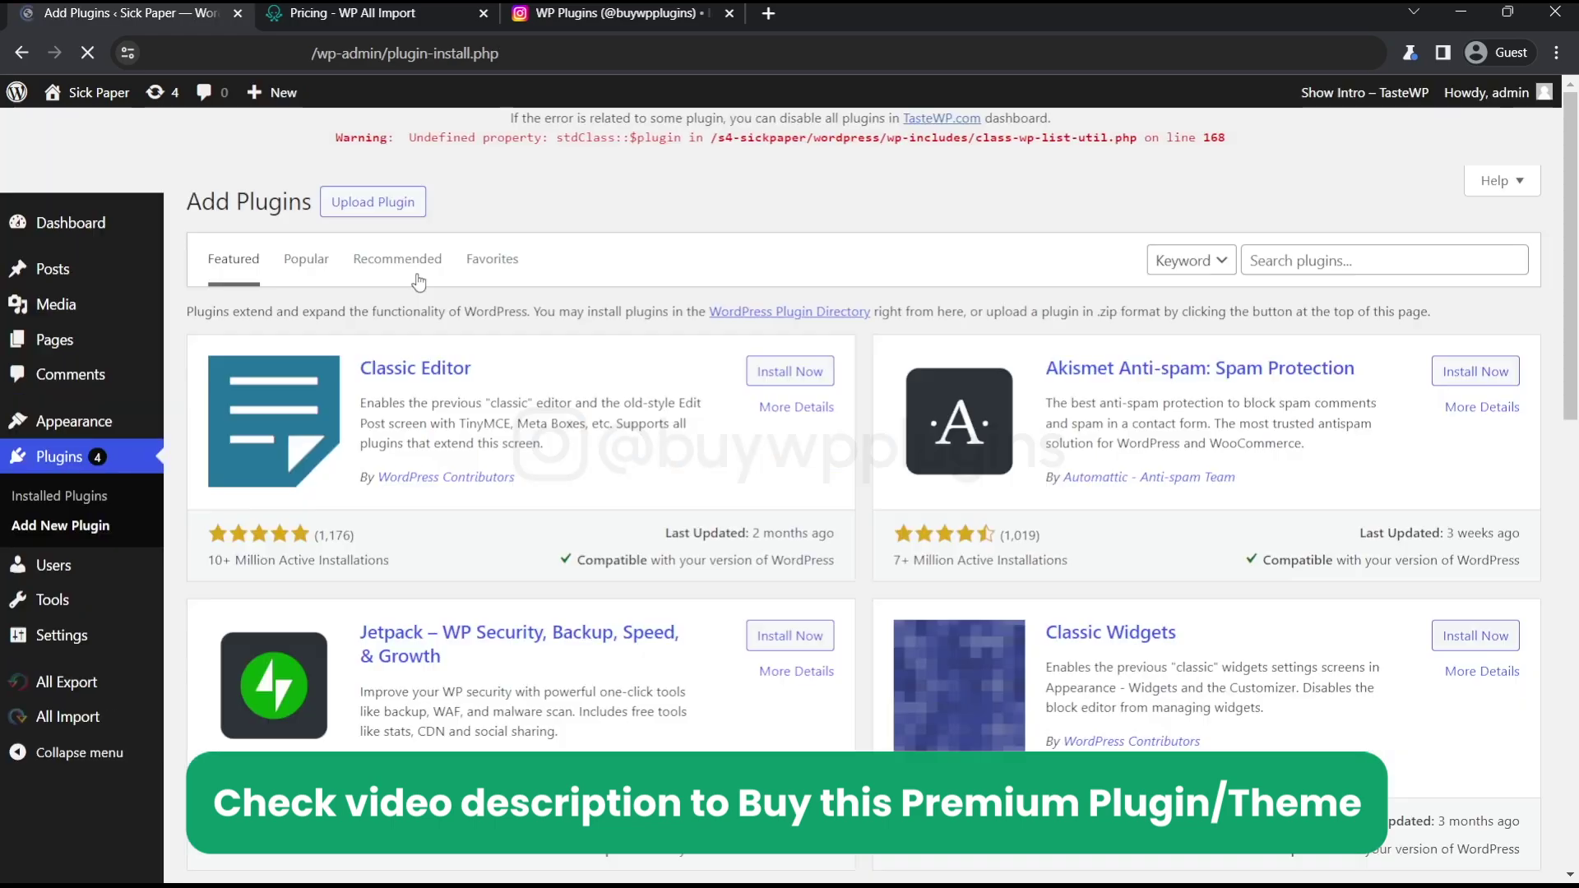
left_click(409, 210)
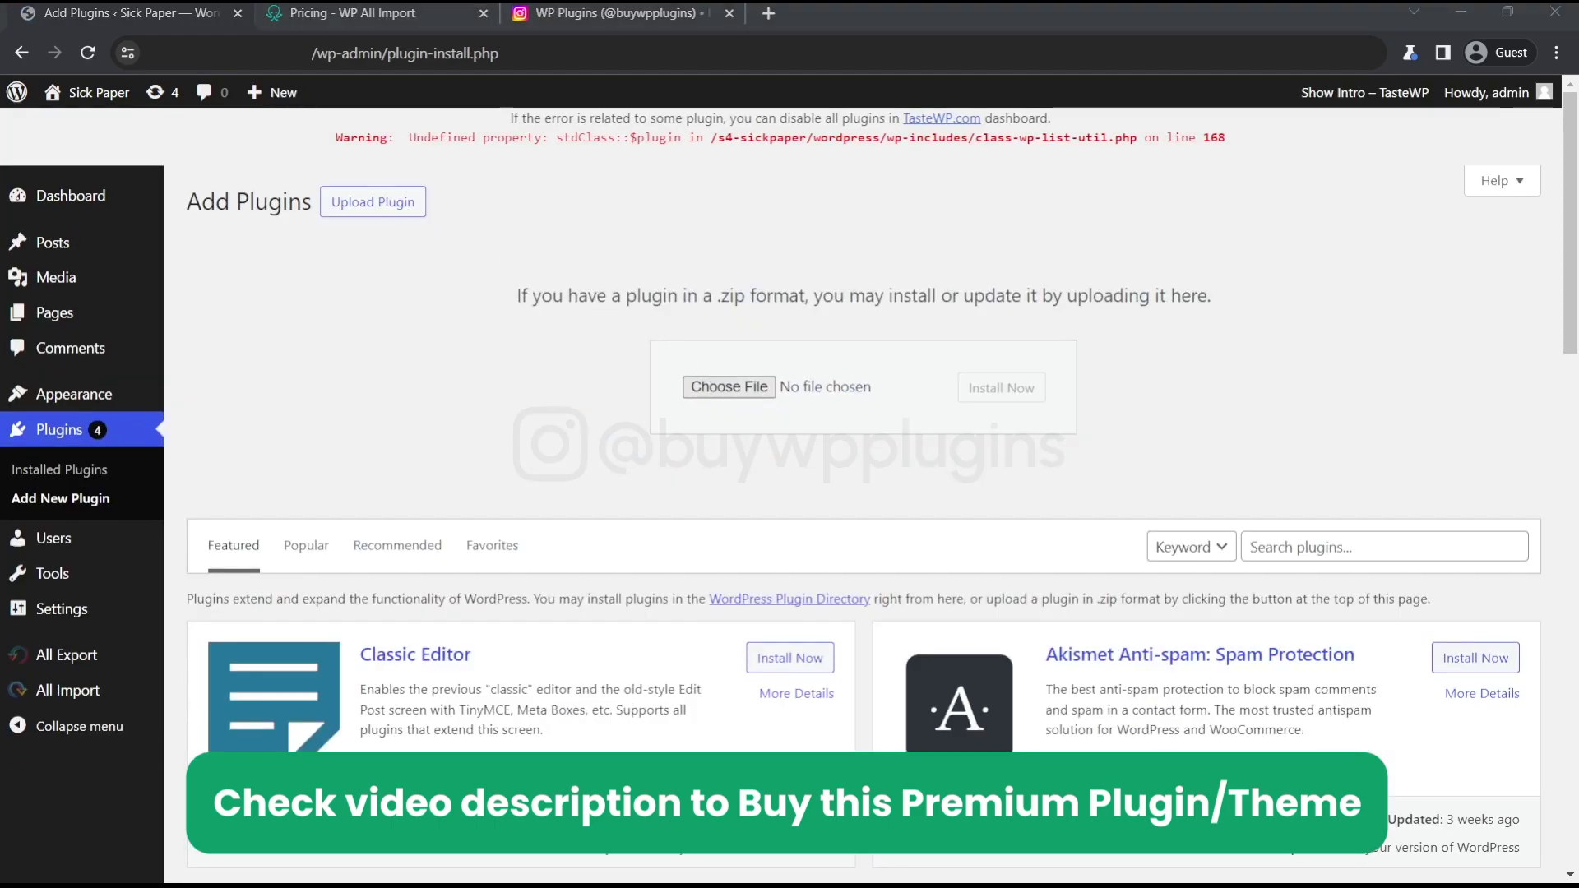
left_click(999, 389)
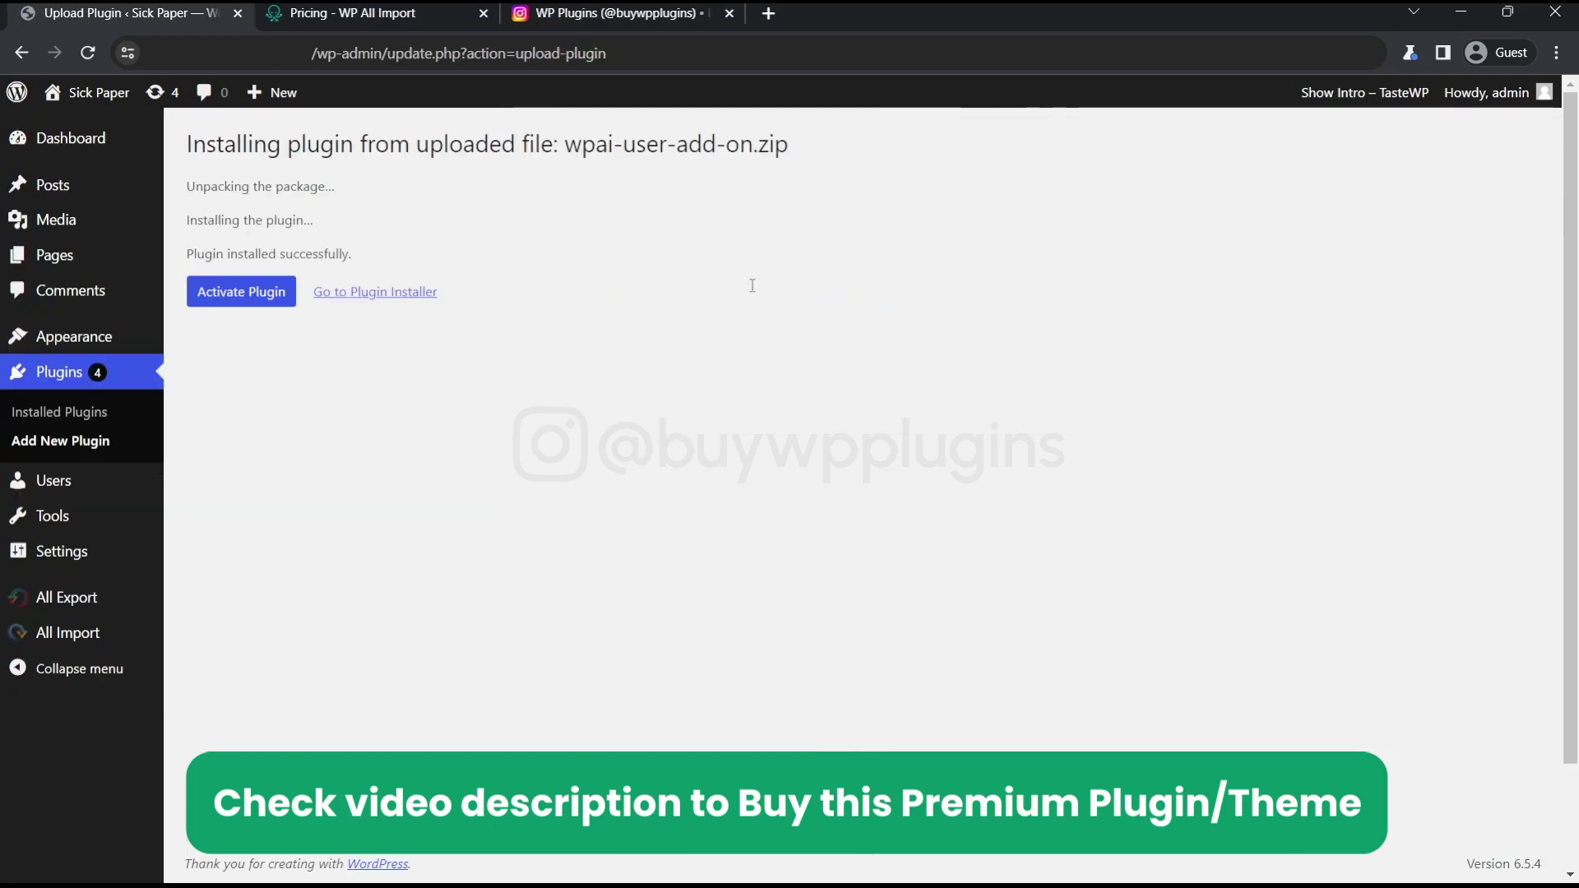
left_click(212, 303)
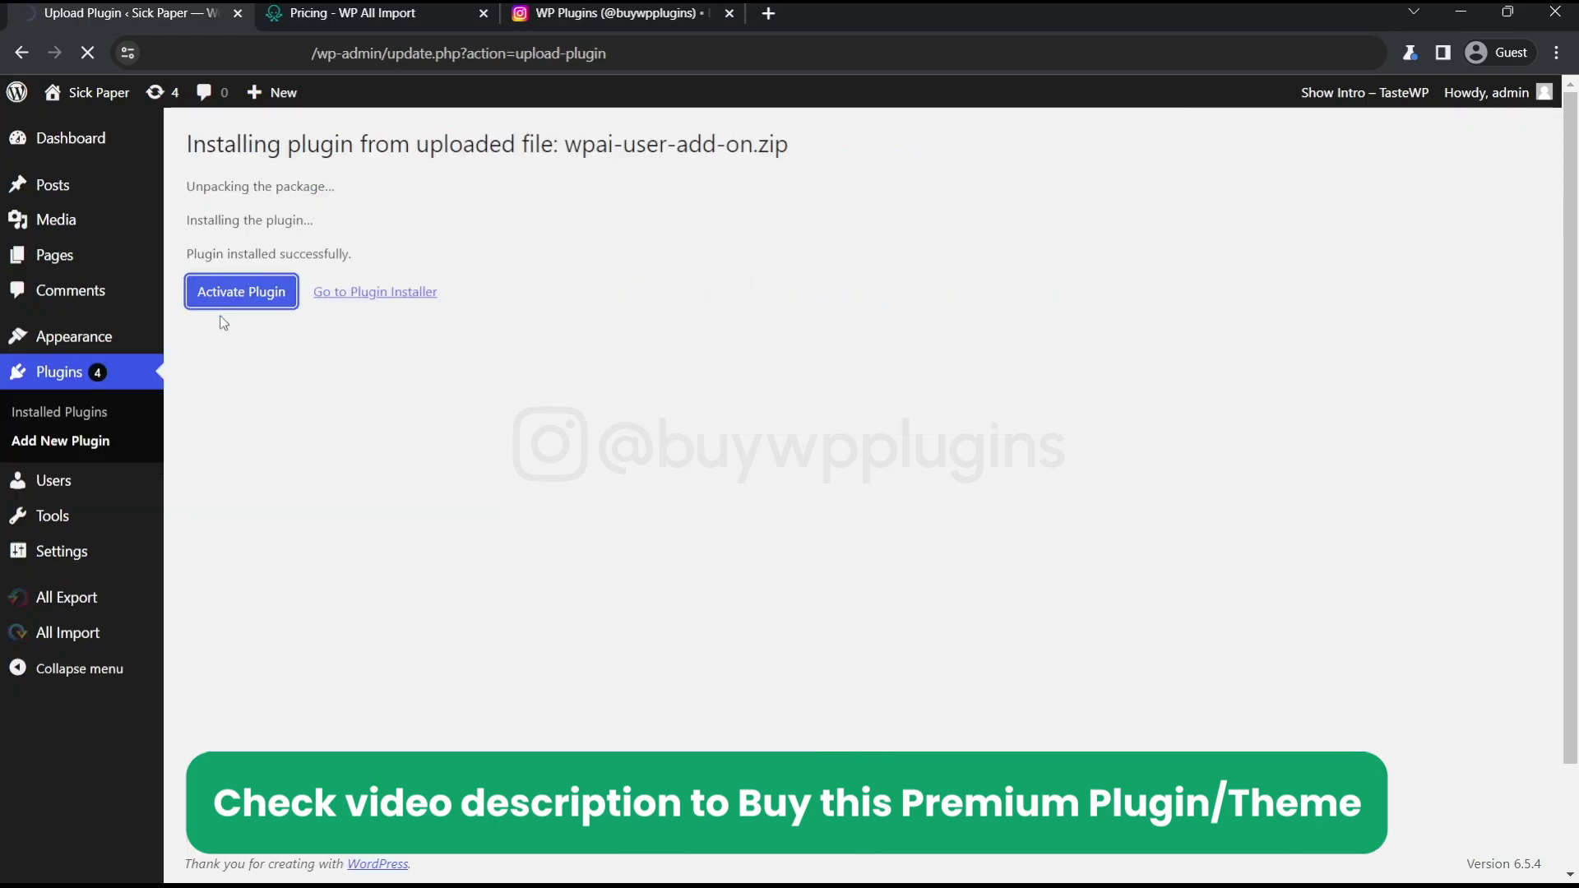
- Install wpai-woocommerce-add-on-1.zip and activate the WooCommerce import add-on
left_click(371, 149)
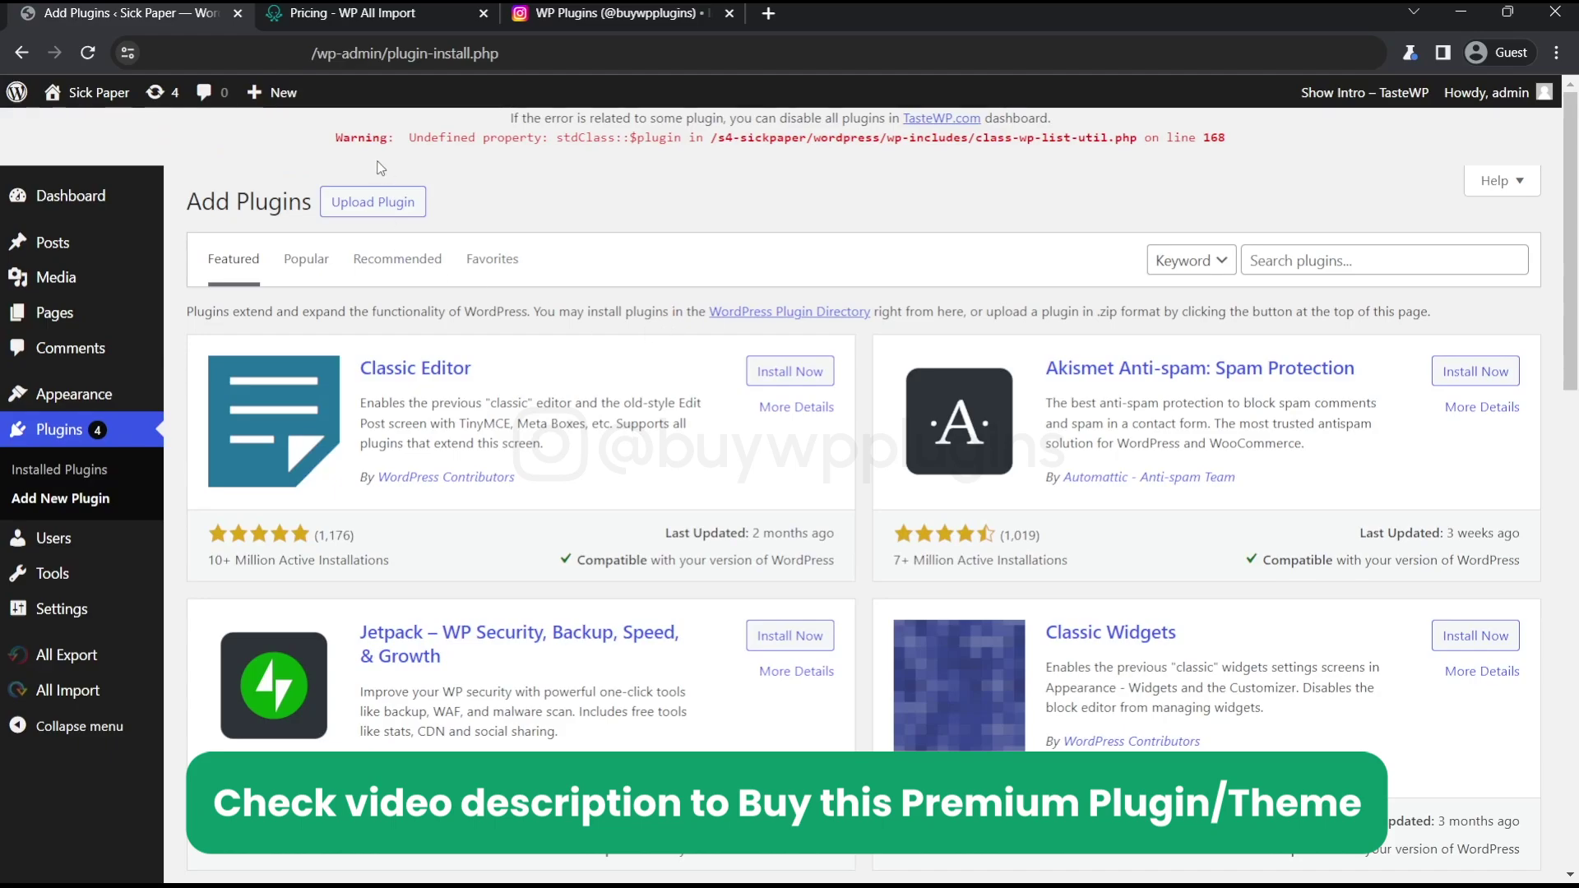
left_click(376, 201)
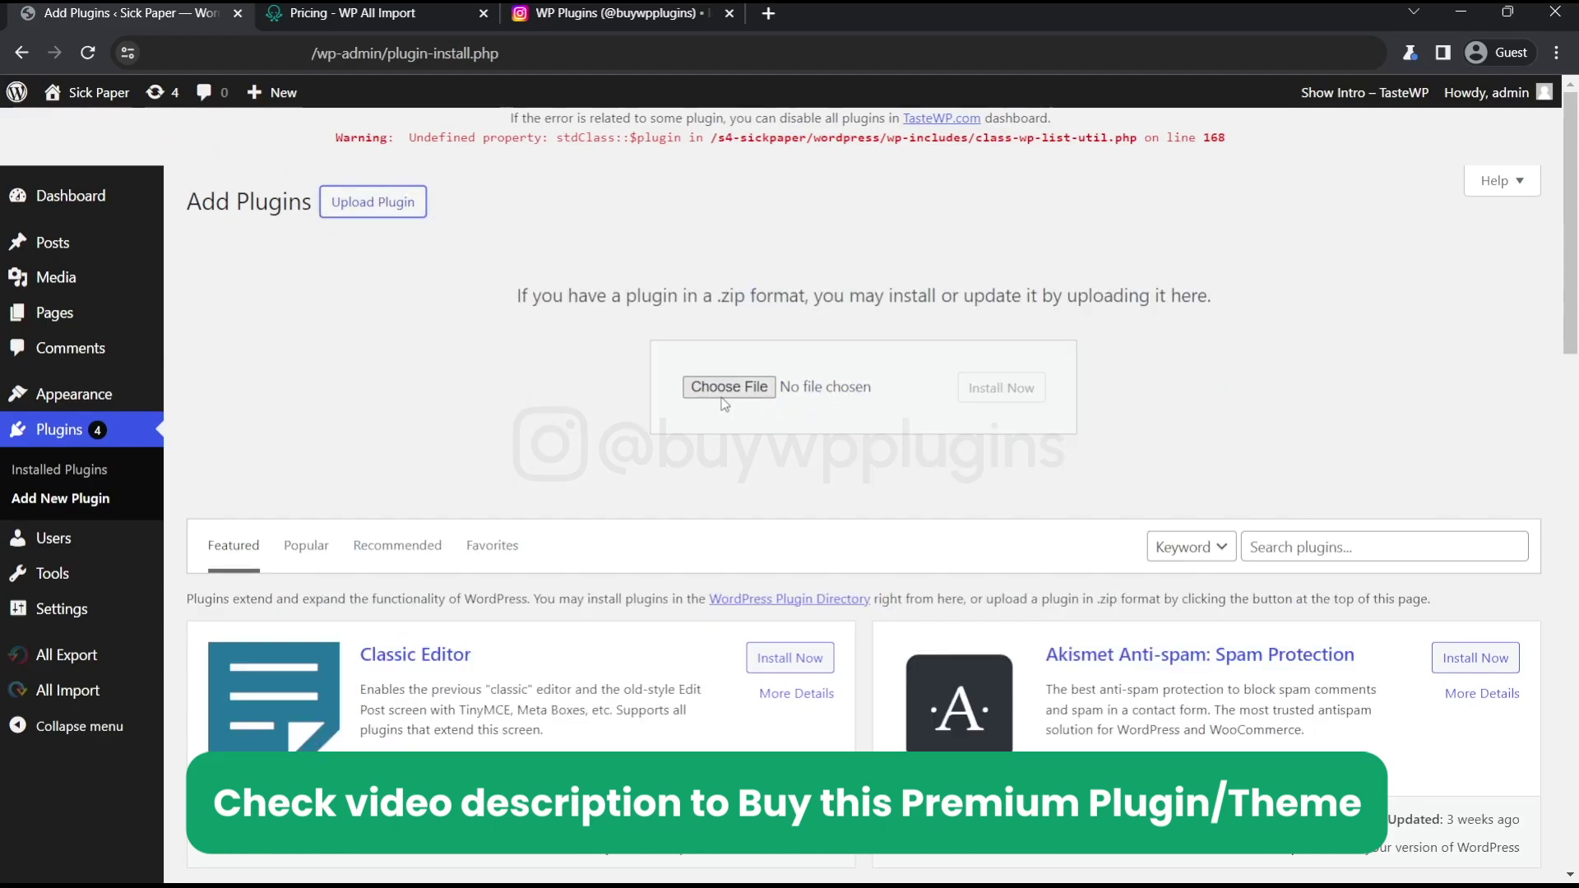
left_click(1001, 388)
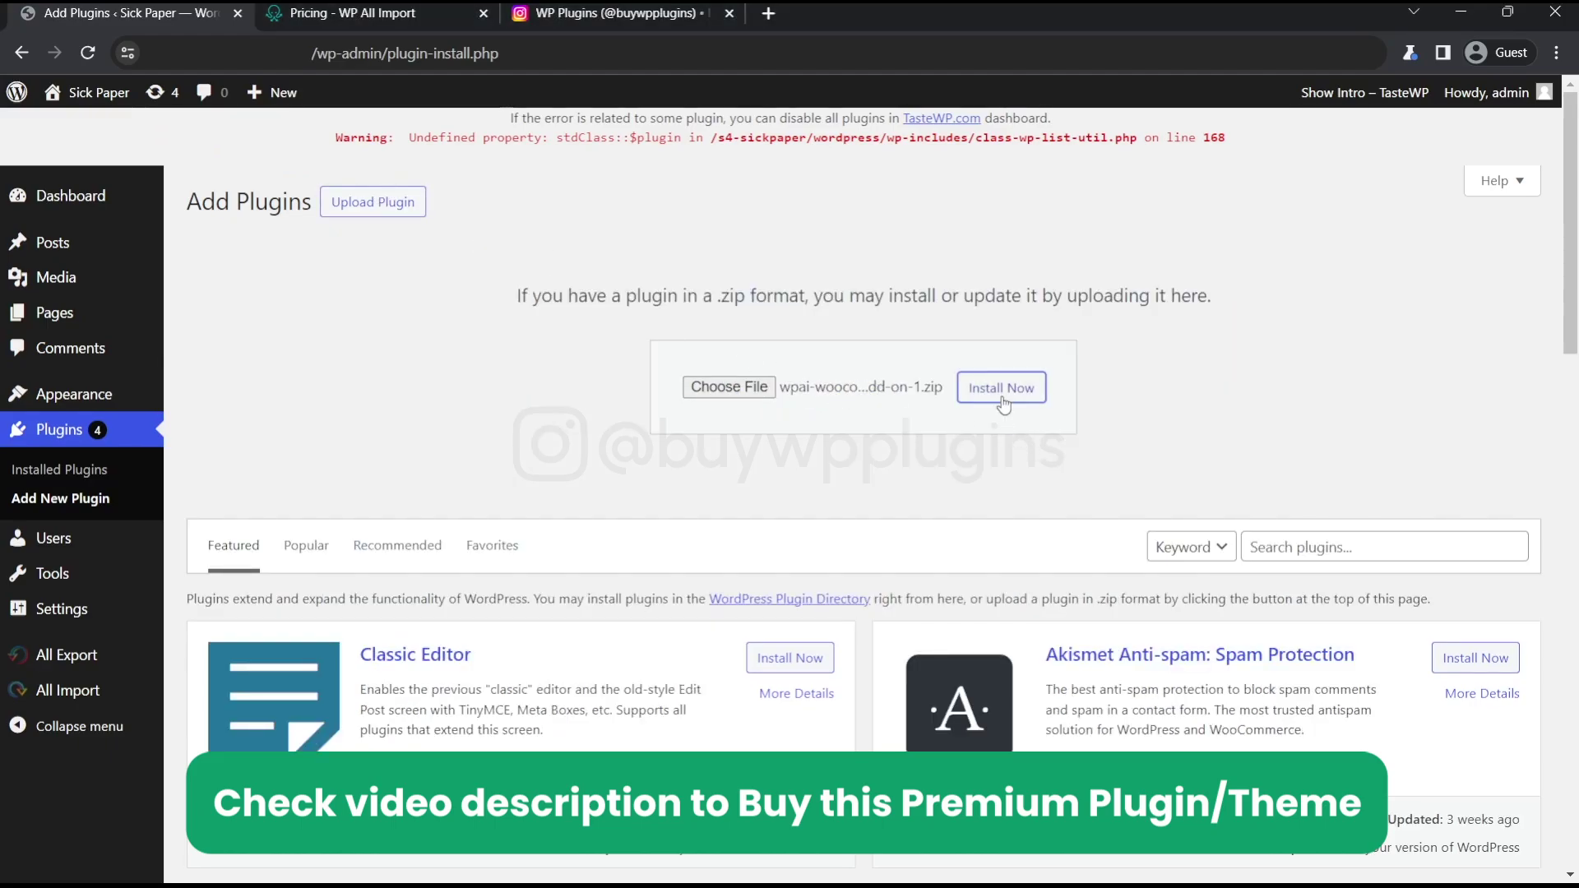
scroll(617, 288, "down", 5)
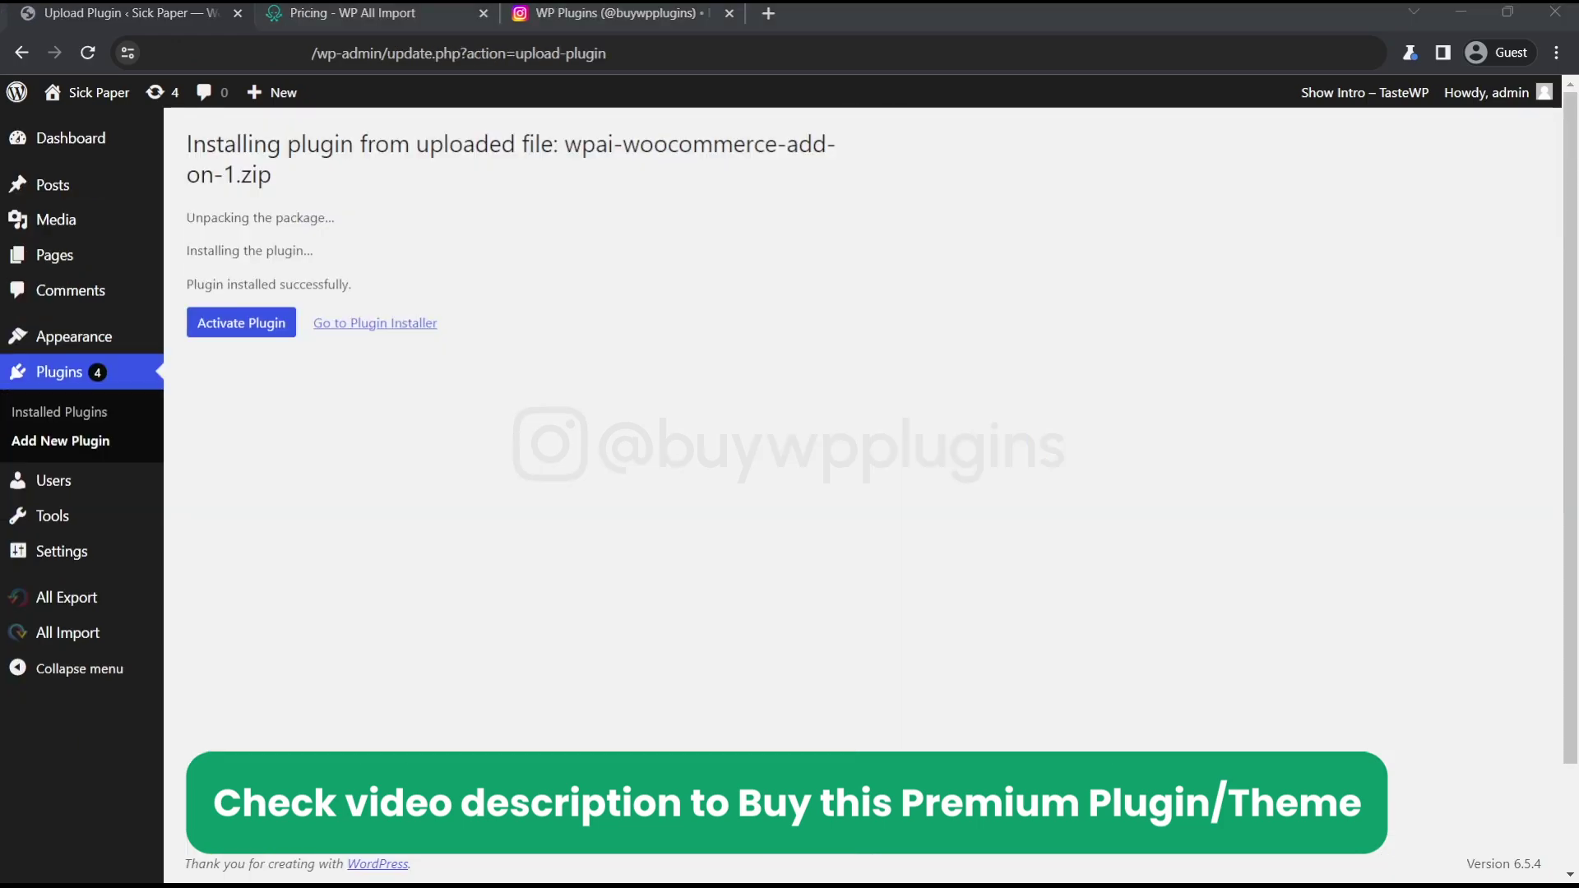
left_click(275, 329)
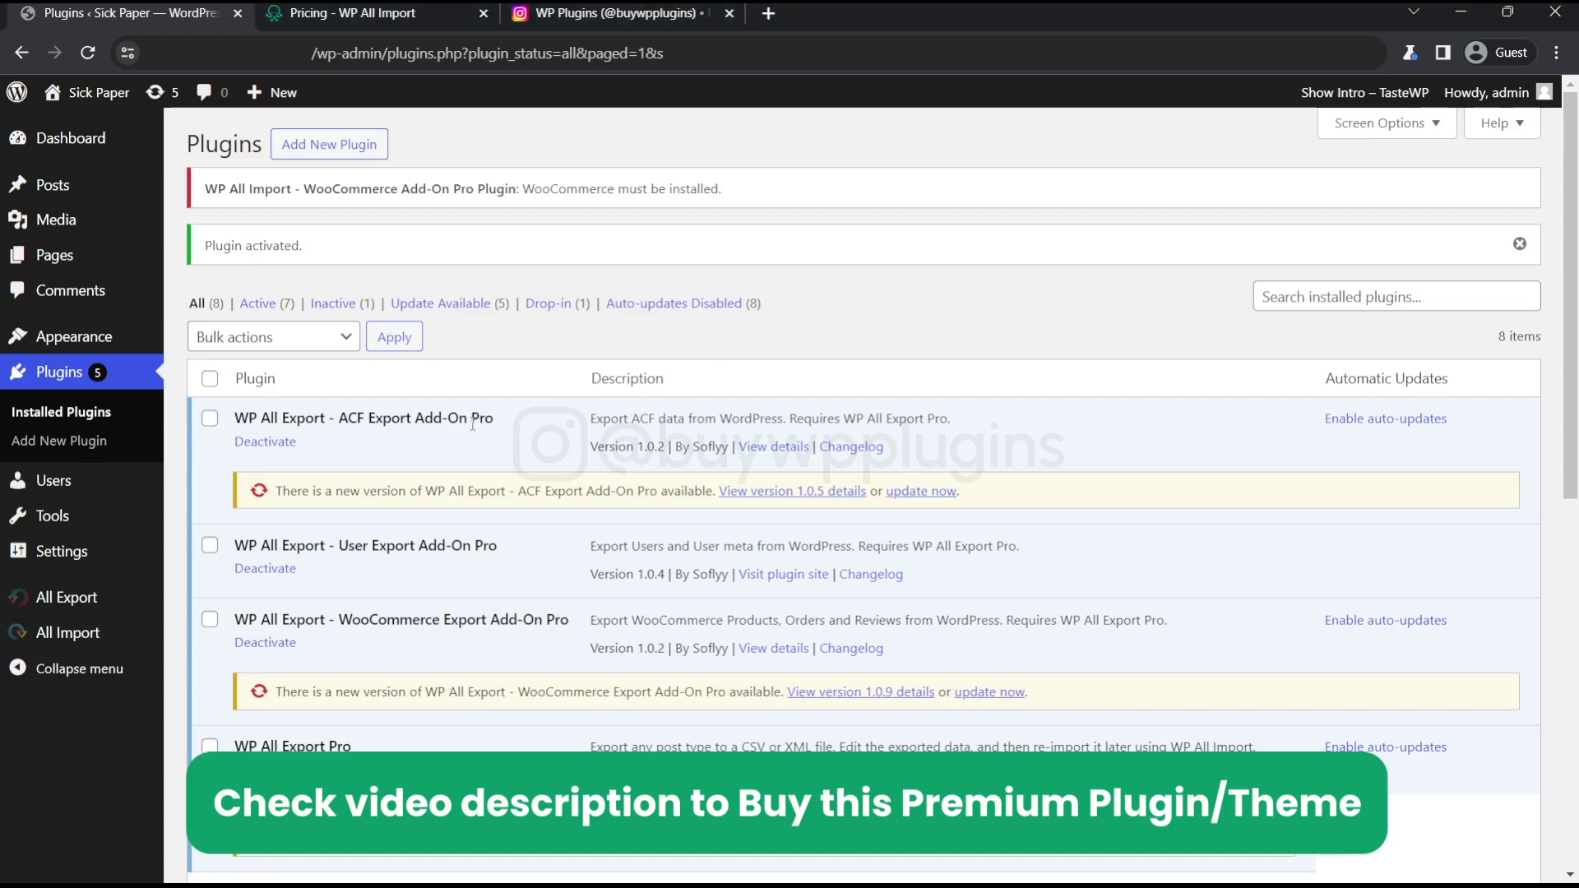
- Paste the license key into WP All Export's Settings and save it, activating the license
scroll(473, 425, "down", 3)
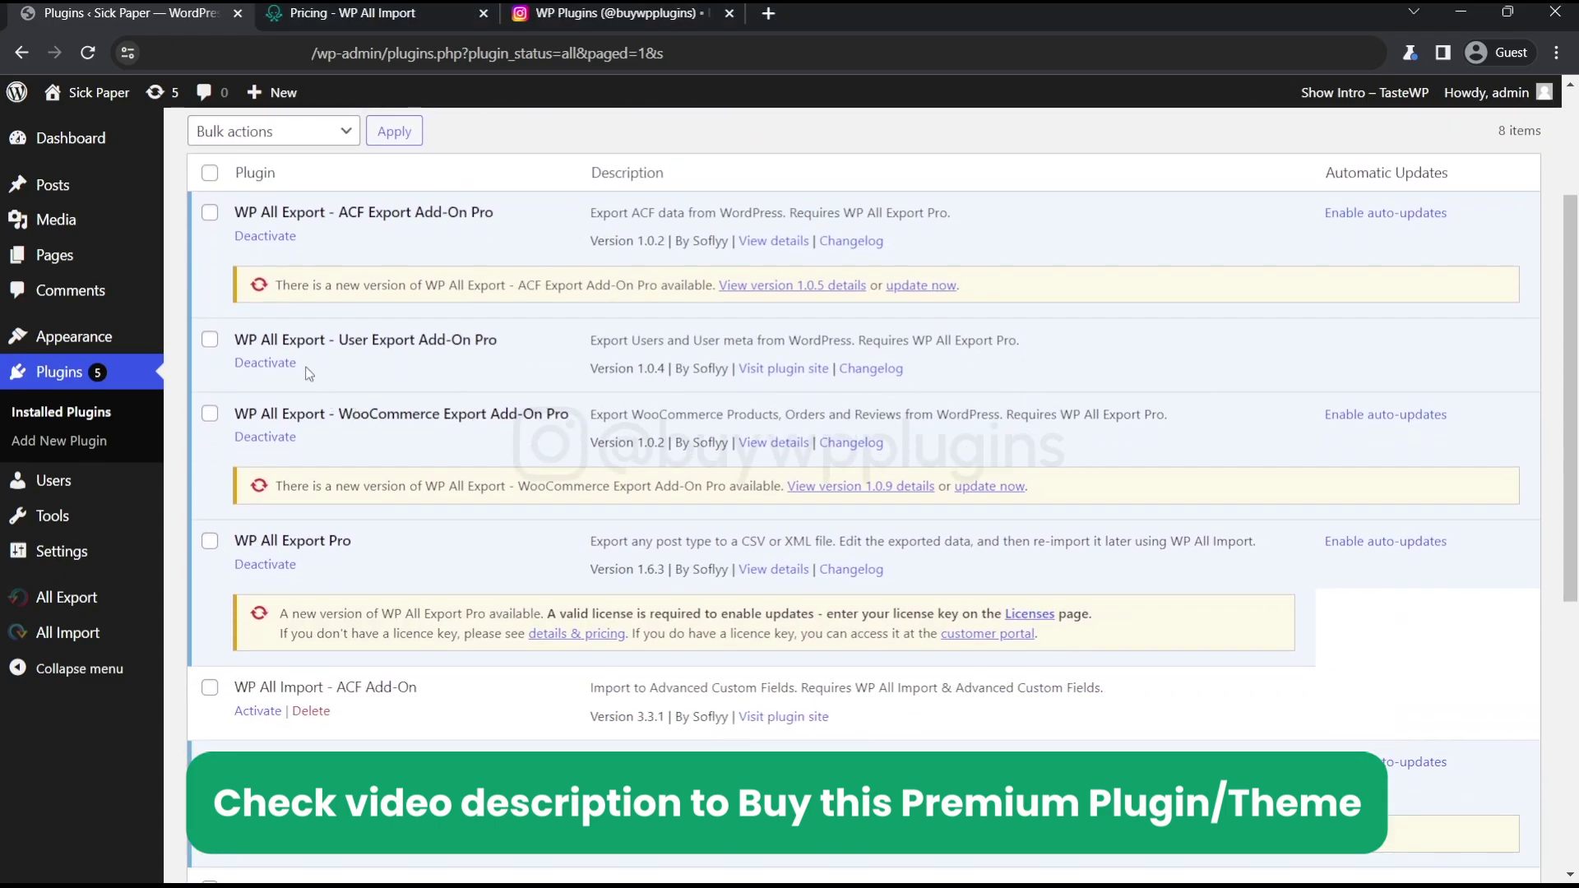
scroll(486, 348, "down", 1)
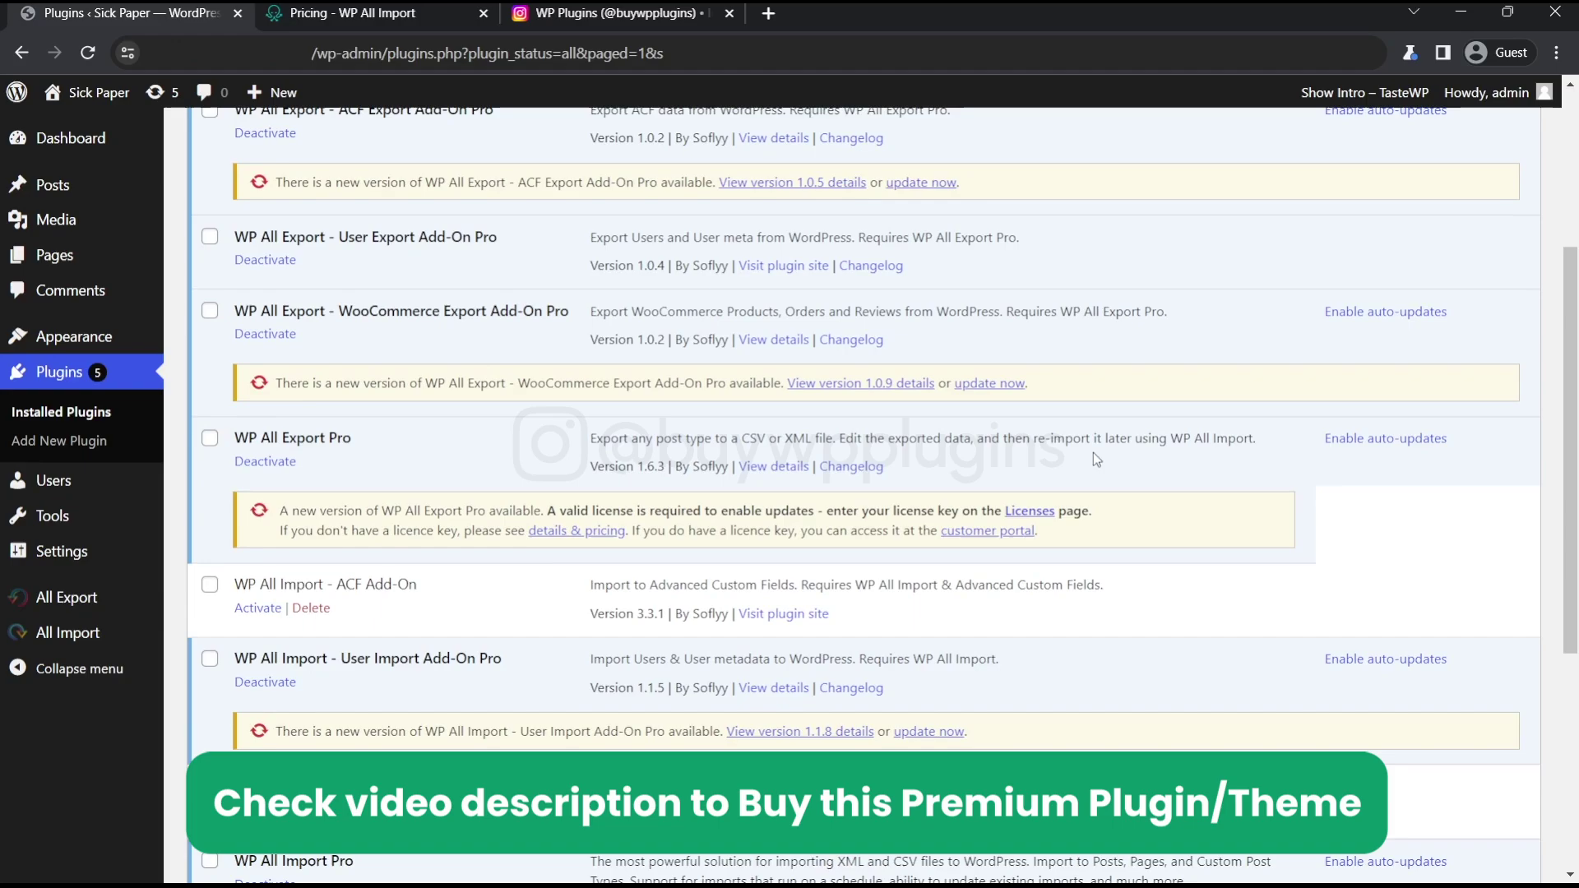
left_click(1047, 513)
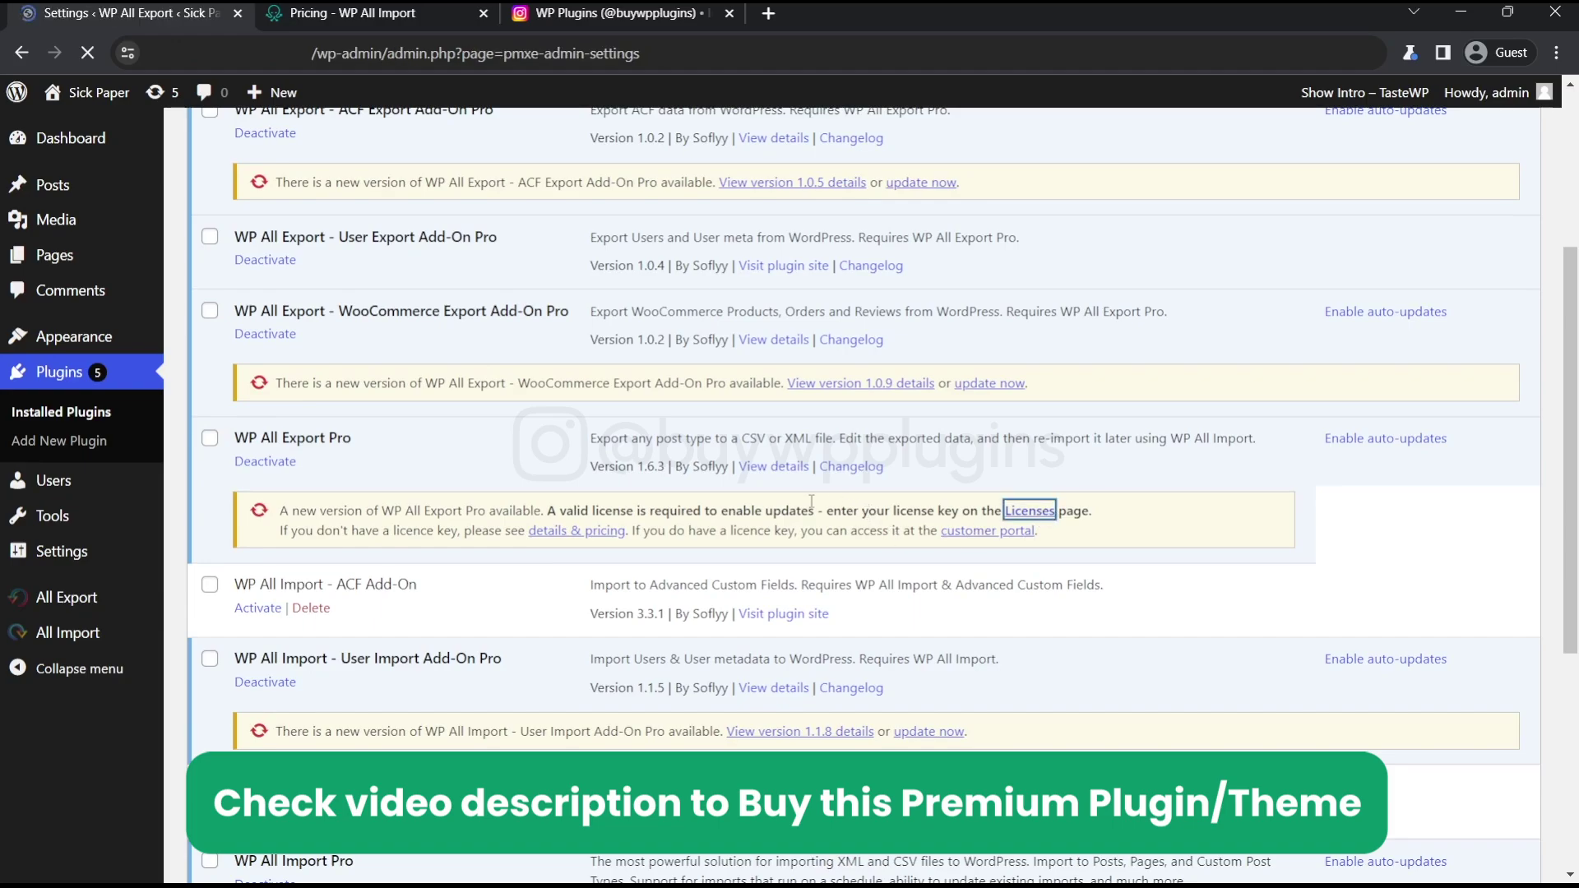
left_click(518, 288)
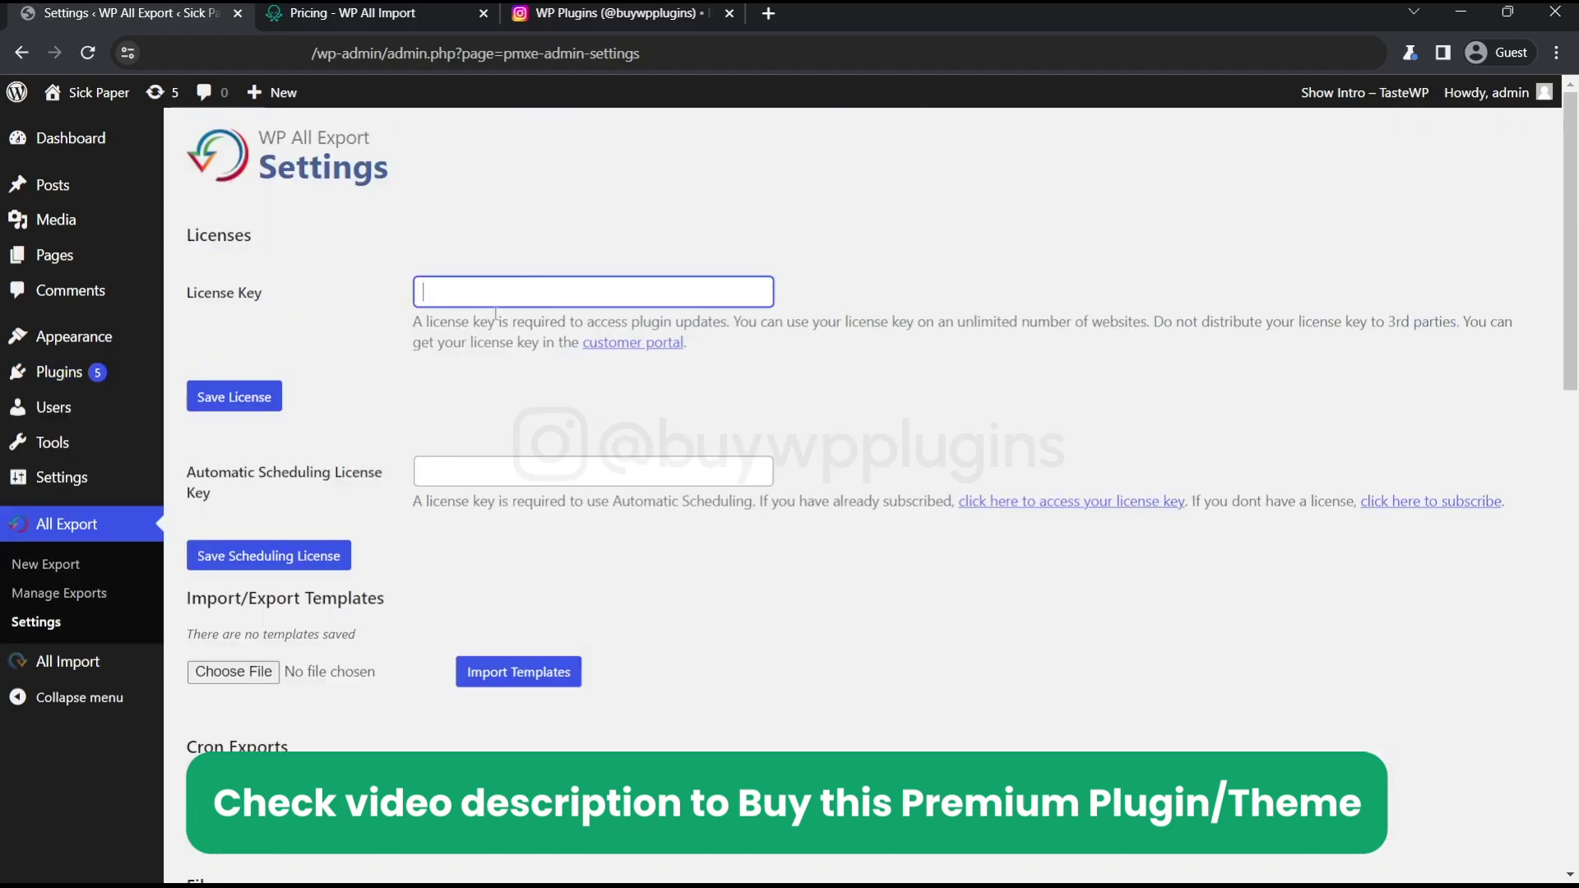
key("ctrl+v")
left_click(264, 396)
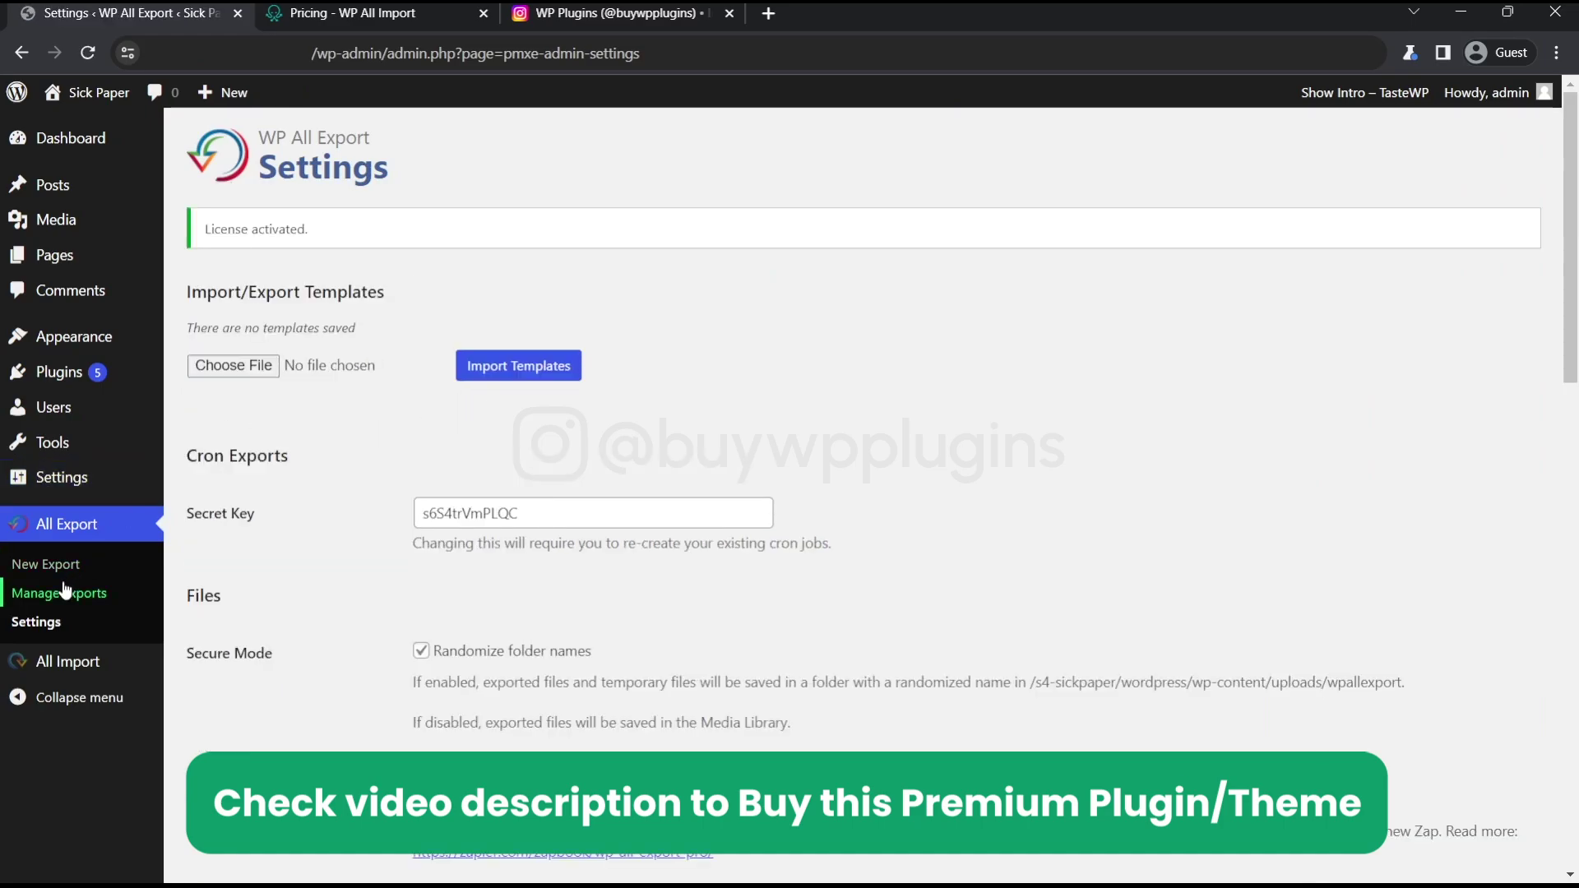
left_click(74, 661)
- Paste the license key into All Import > Settings and save the license
mouse_move(65, 667)
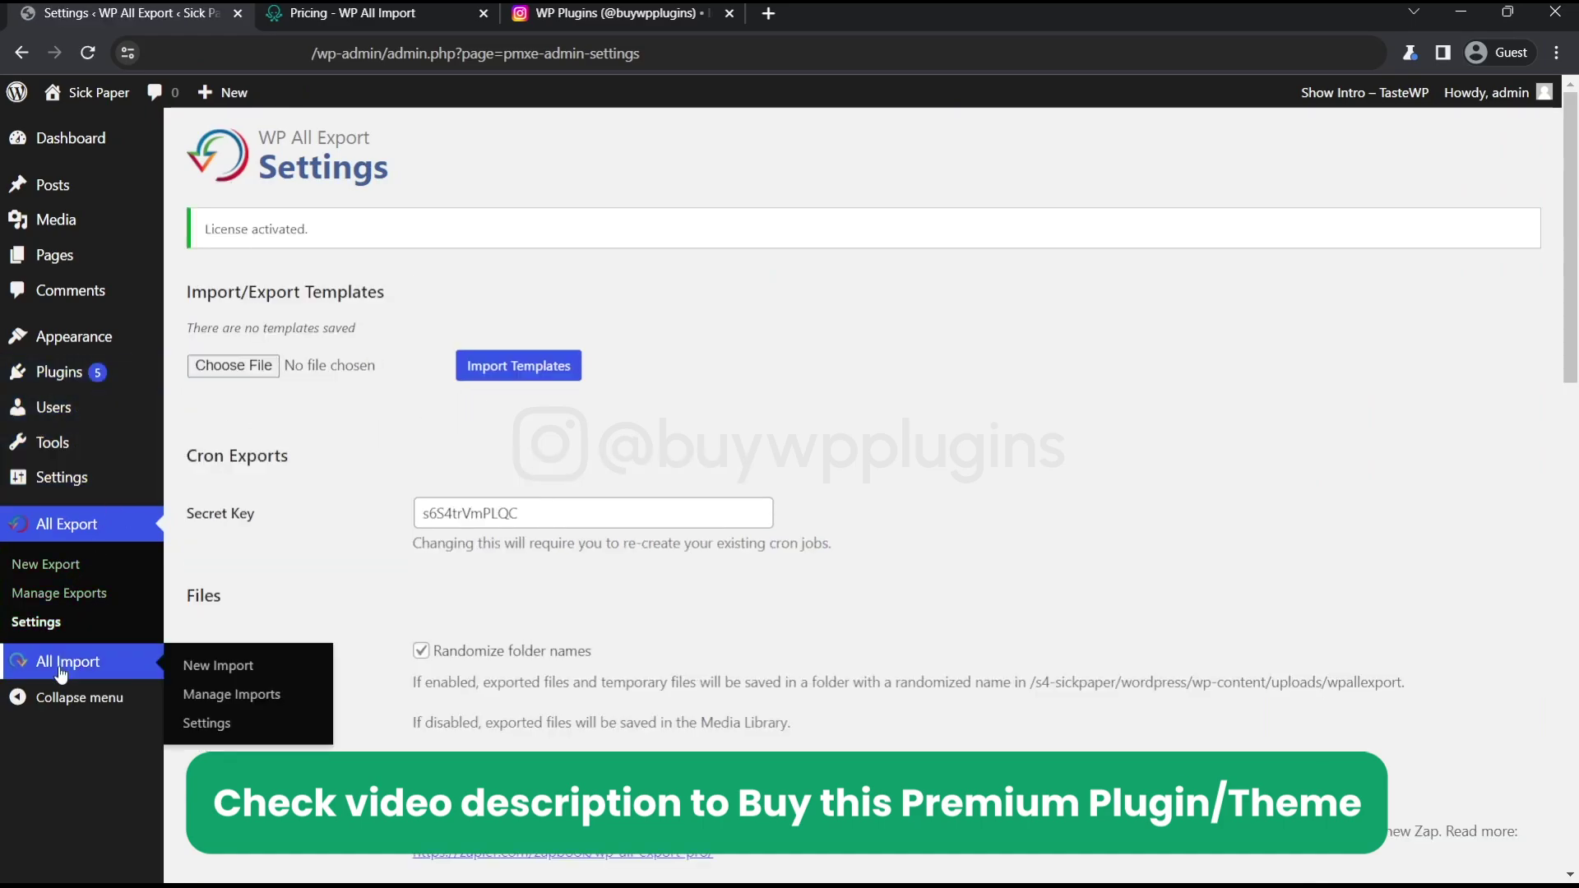
left_click(212, 726)
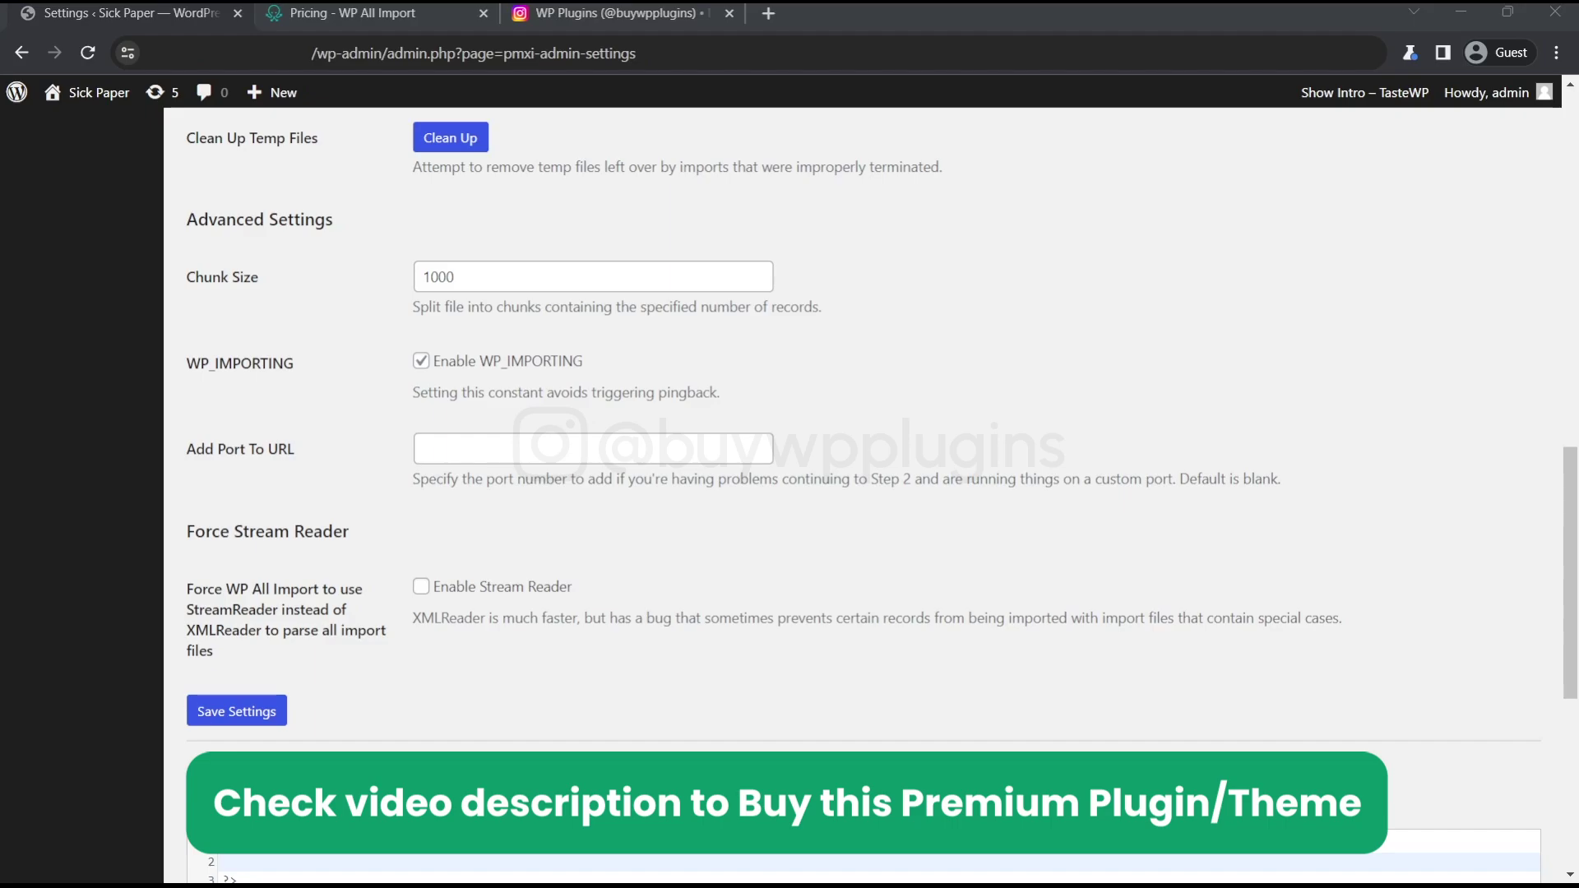
scroll(469, 263, "up", 6)
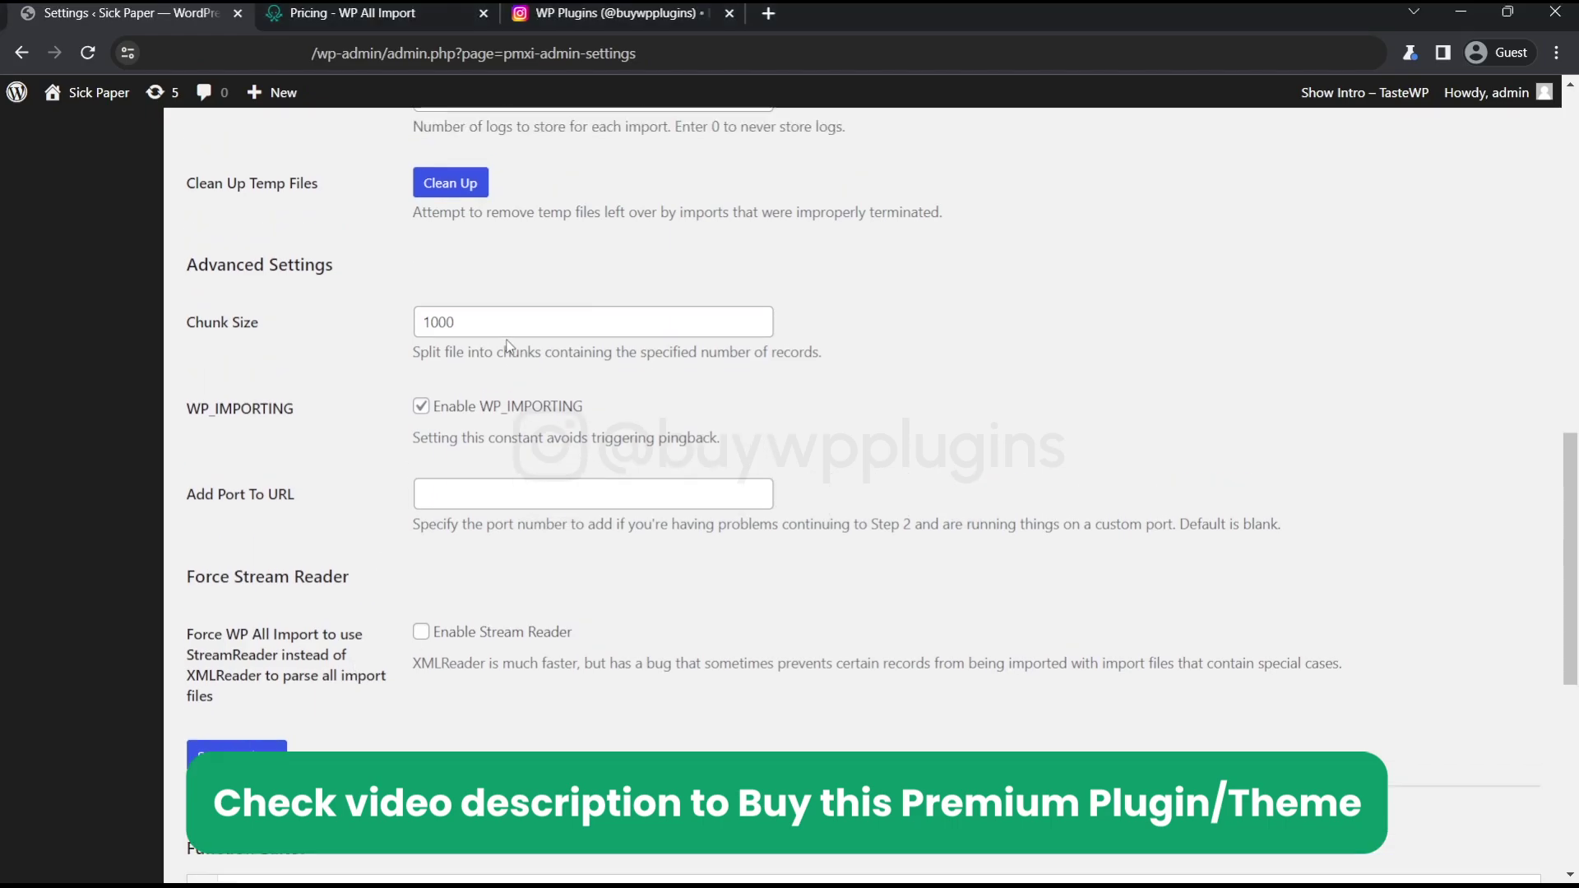
scroll(507, 345, "up", 8)
left_click(490, 294)
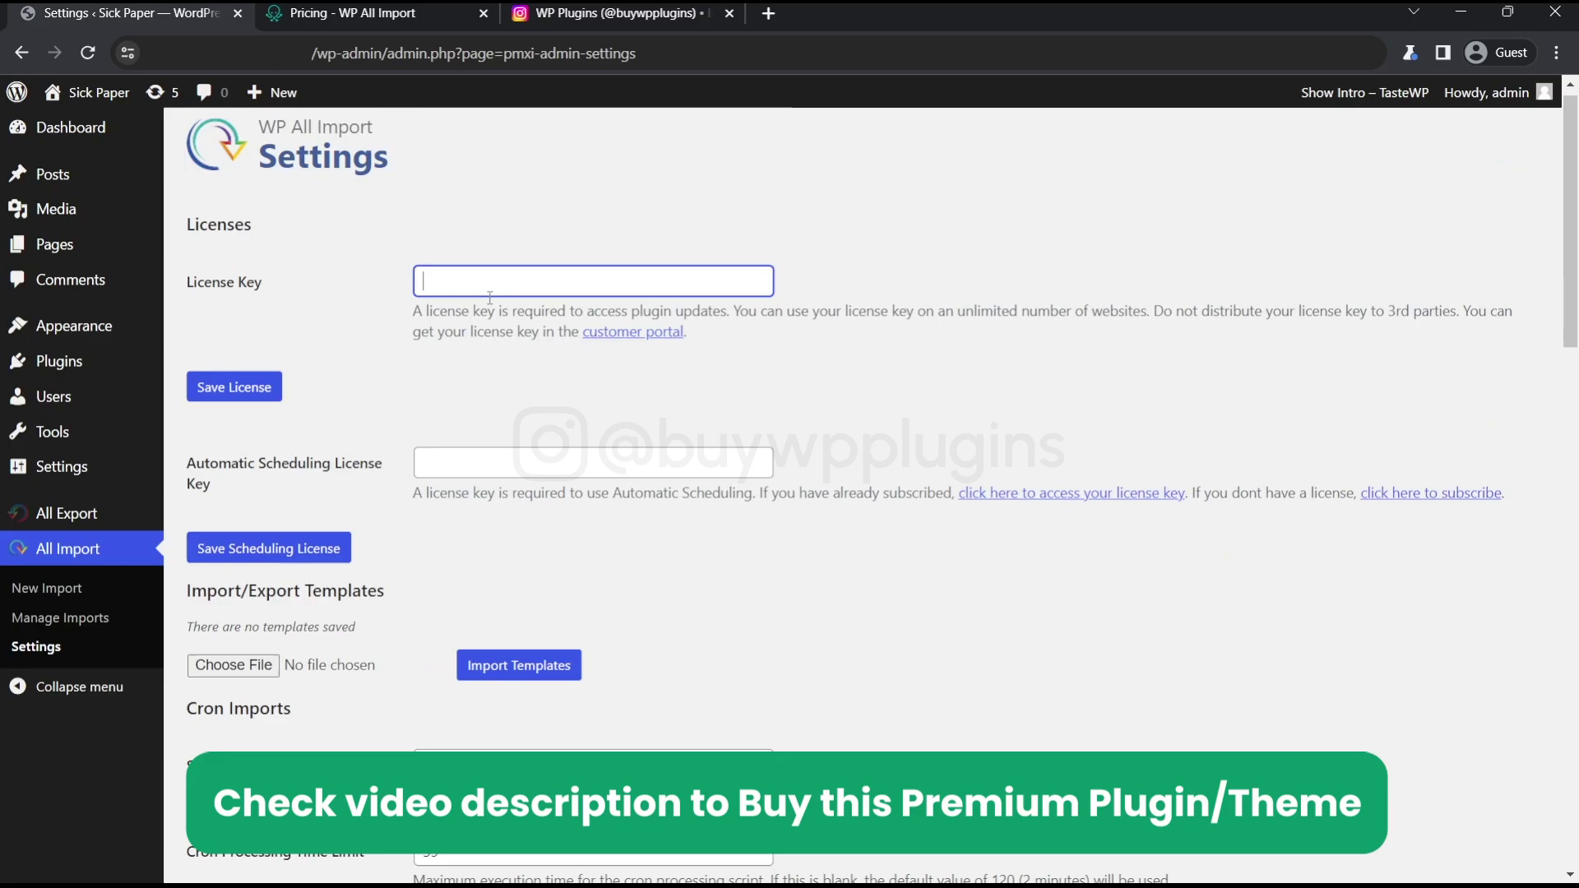
key("ctrl+v")
left_click(234, 387)
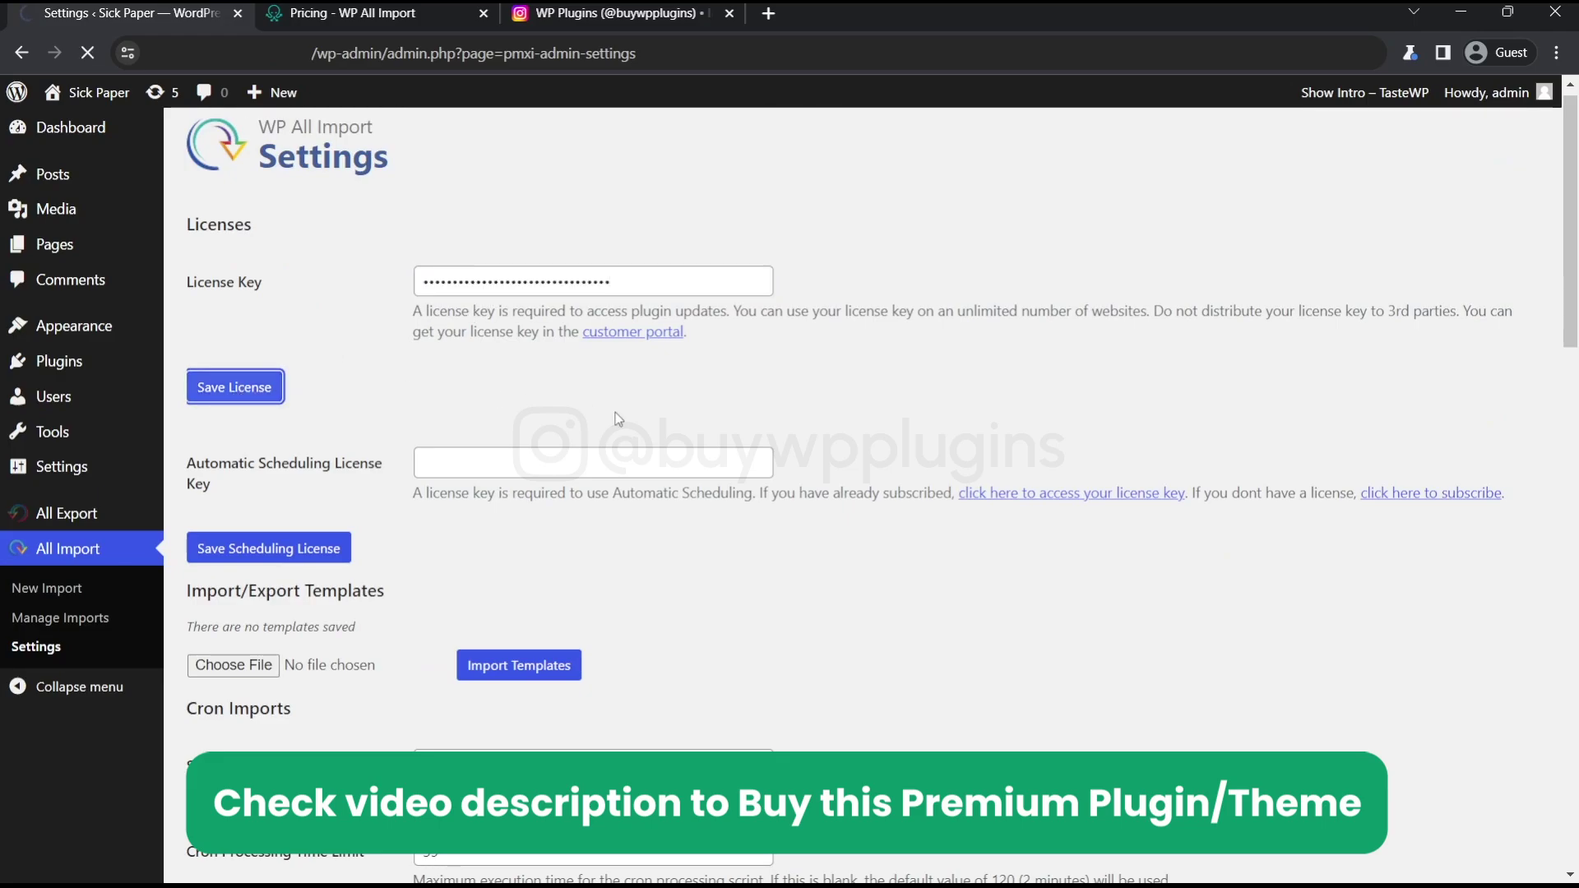
scroll(619, 419, "down", 12)
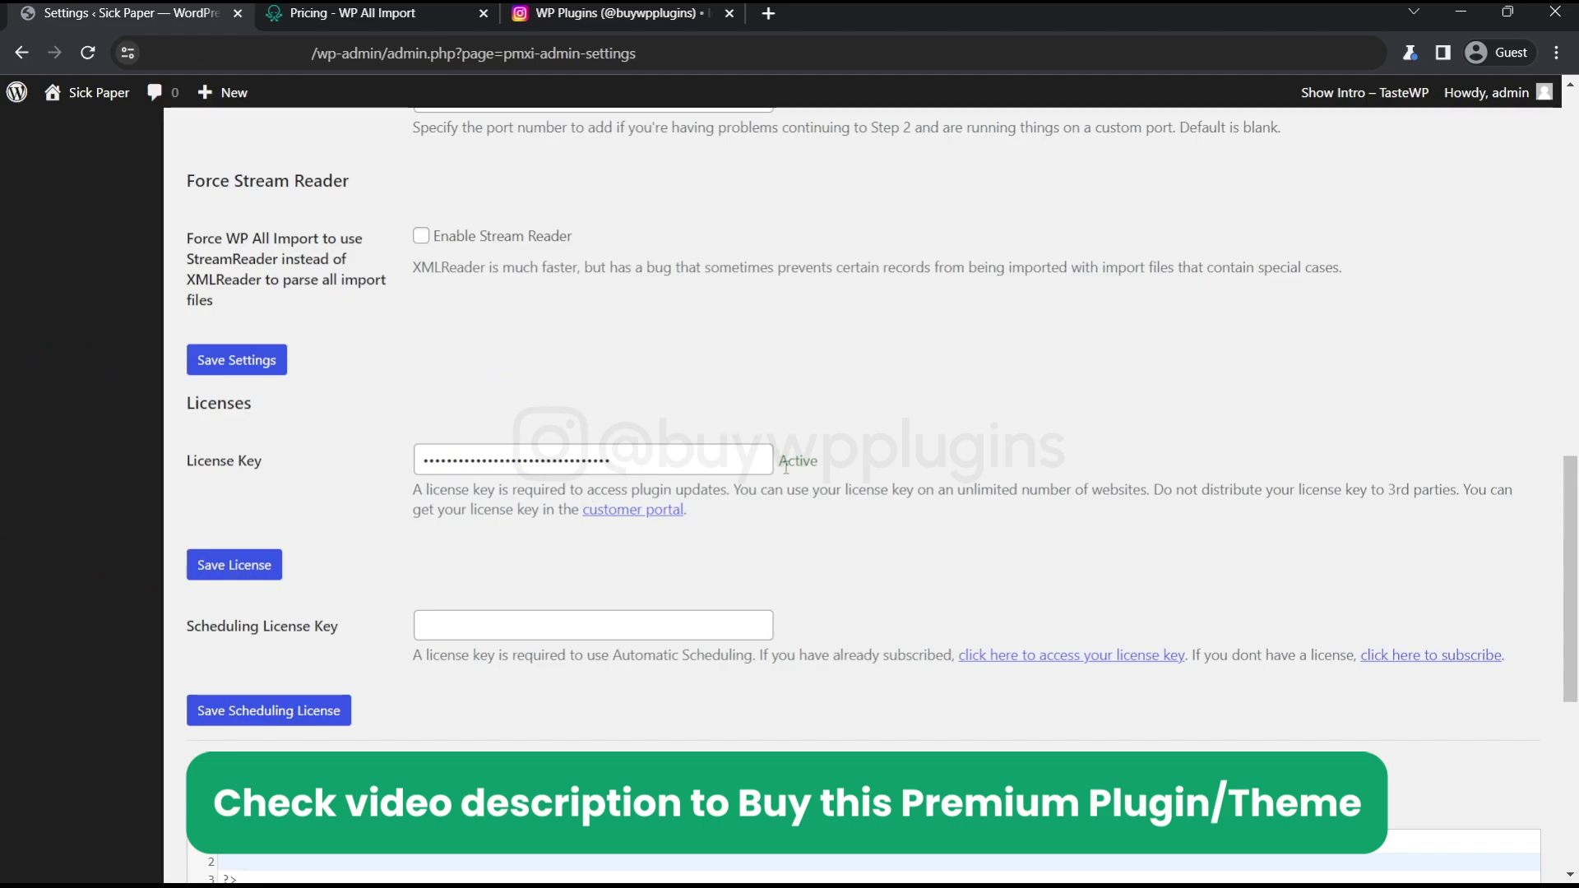
scroll(785, 467, "down", 6)
scroll(785, 467, "up", 20)
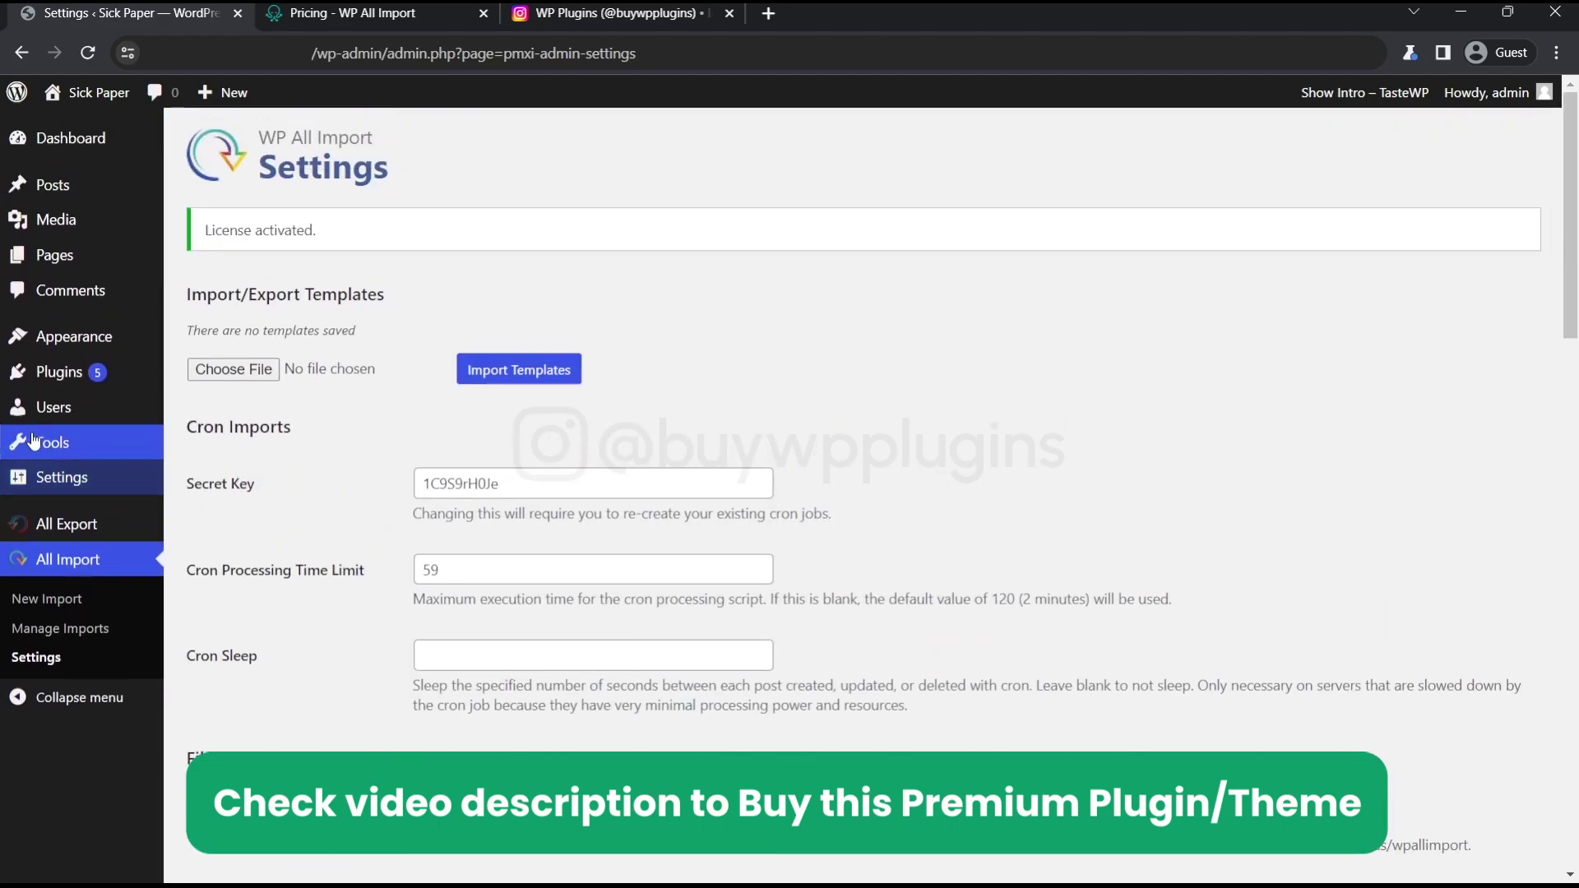
- Bulk-update all installed plugins, bringing WP All Export Pro to 1.8.9 and WP All Import Pro to 4.8.8
left_click(210, 376)
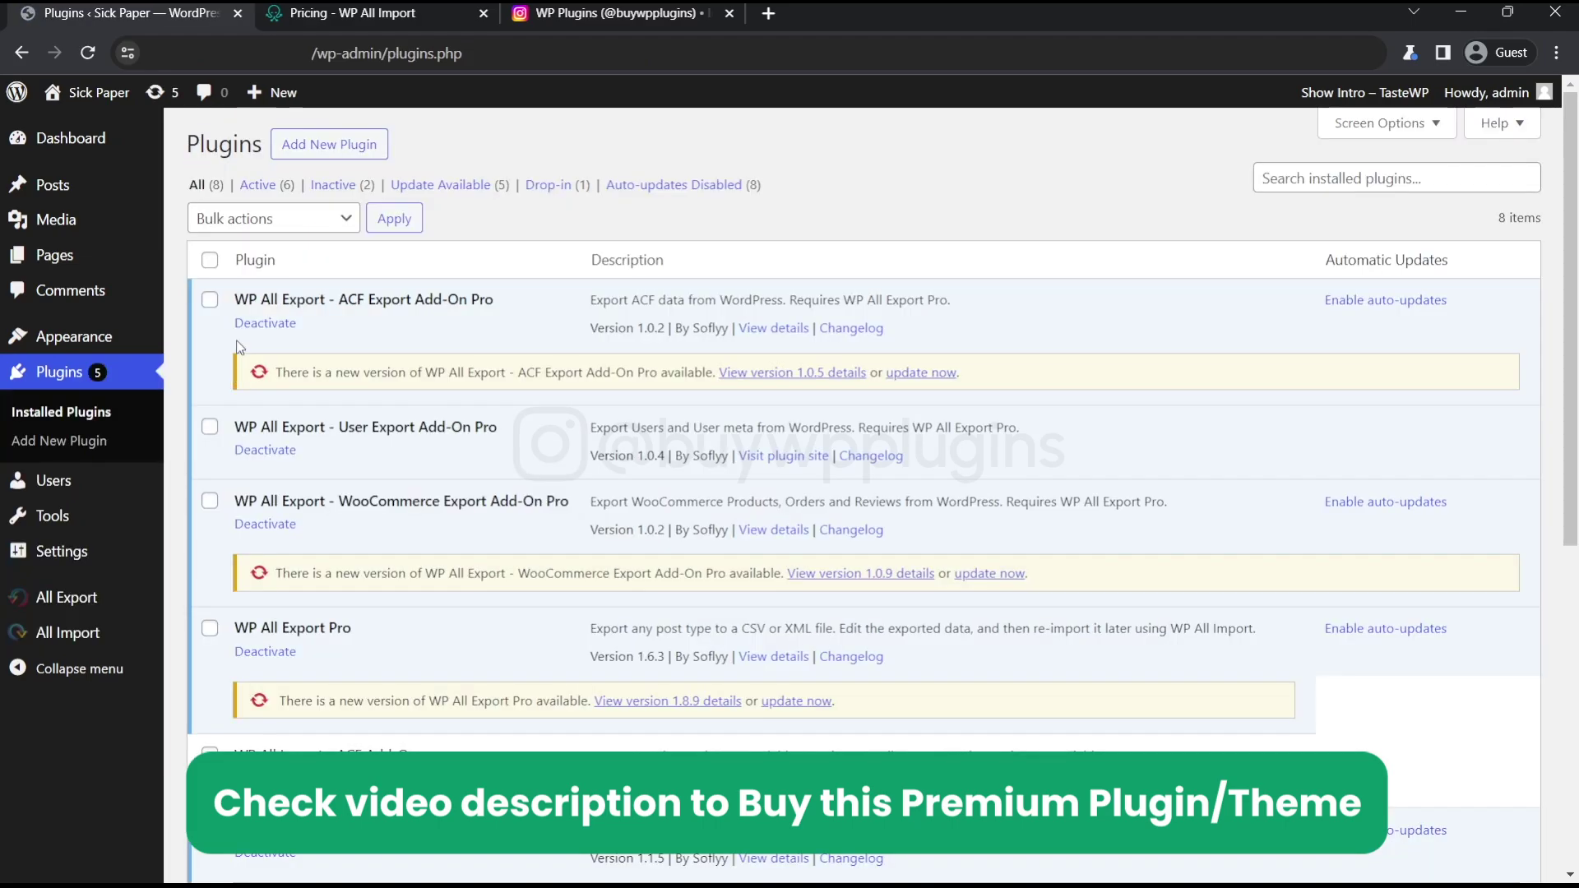
left_click(210, 260)
left_click(253, 228)
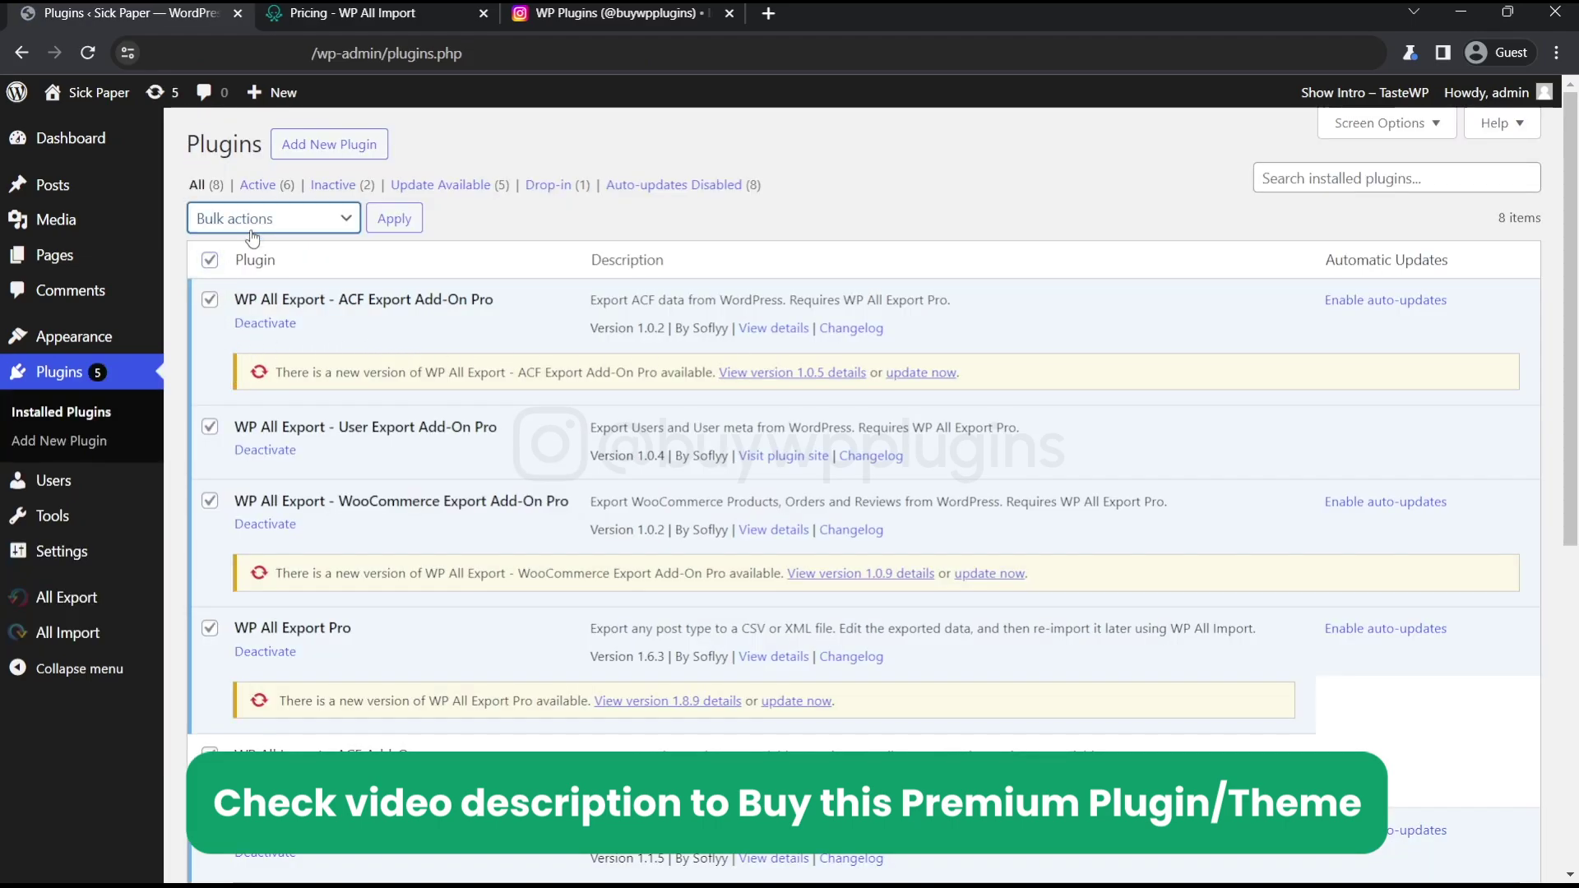
left_click(221, 319)
left_click(395, 231)
scroll(657, 319, "down", 1)
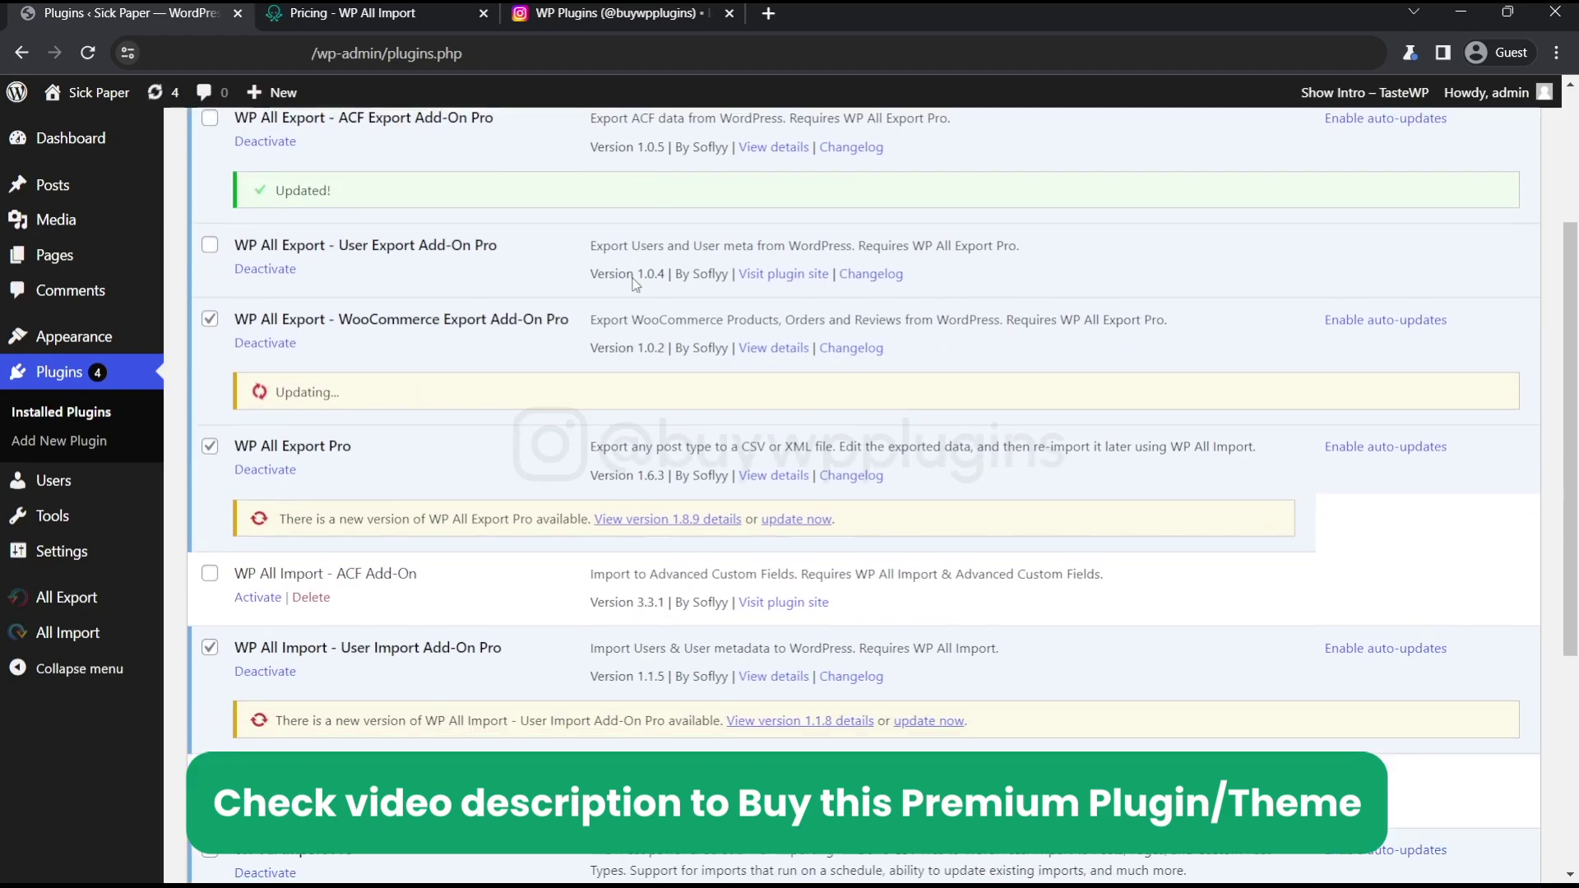
scroll(629, 278, "down", 1)
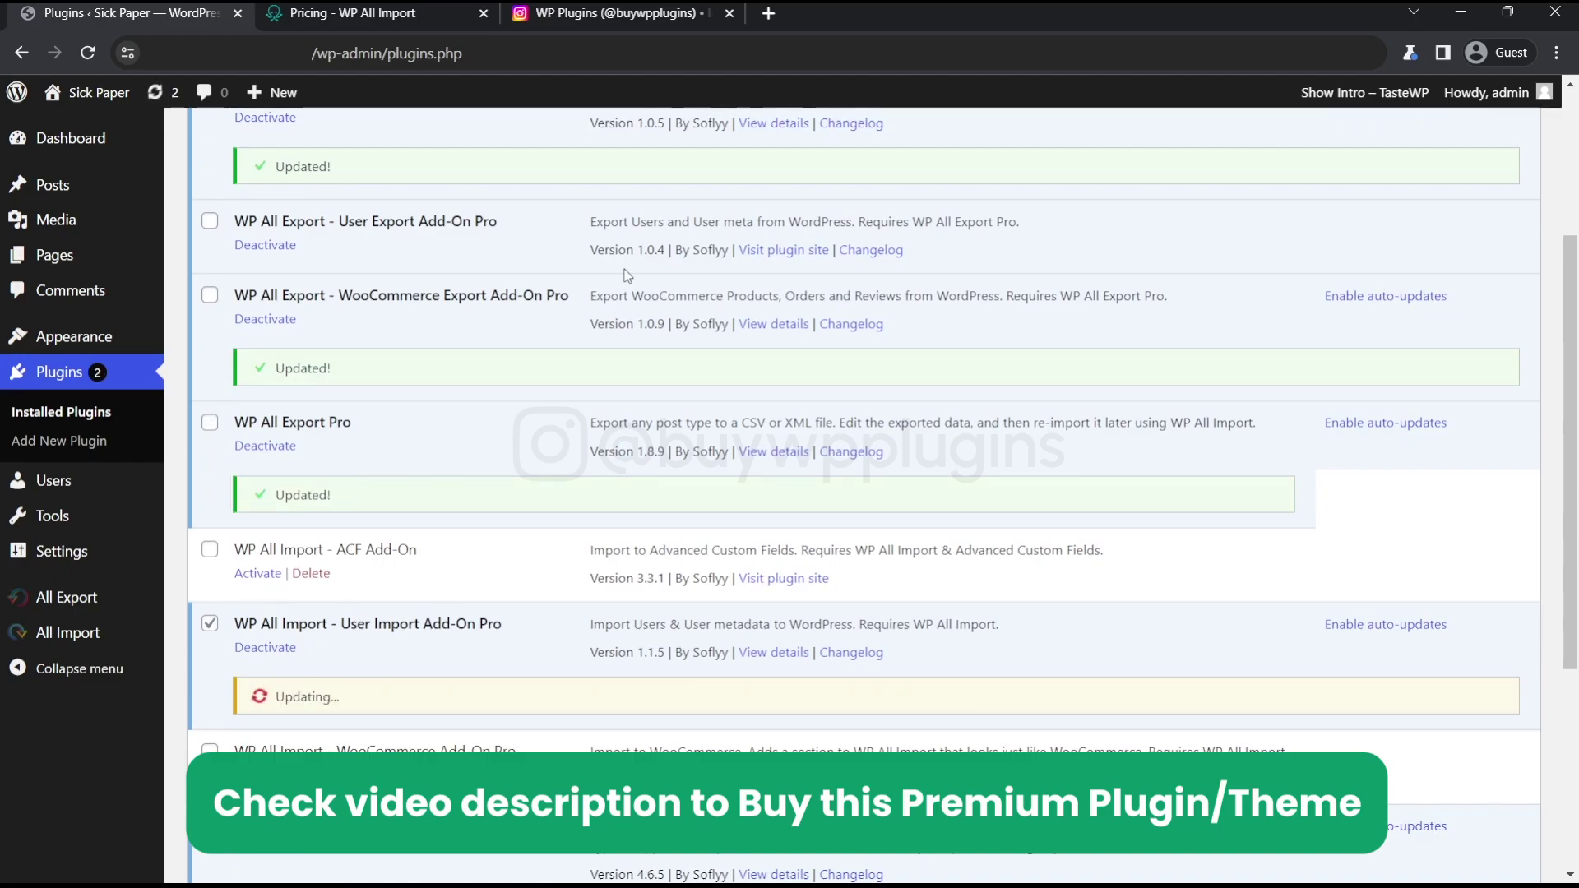
scroll(628, 275, "down", 4)
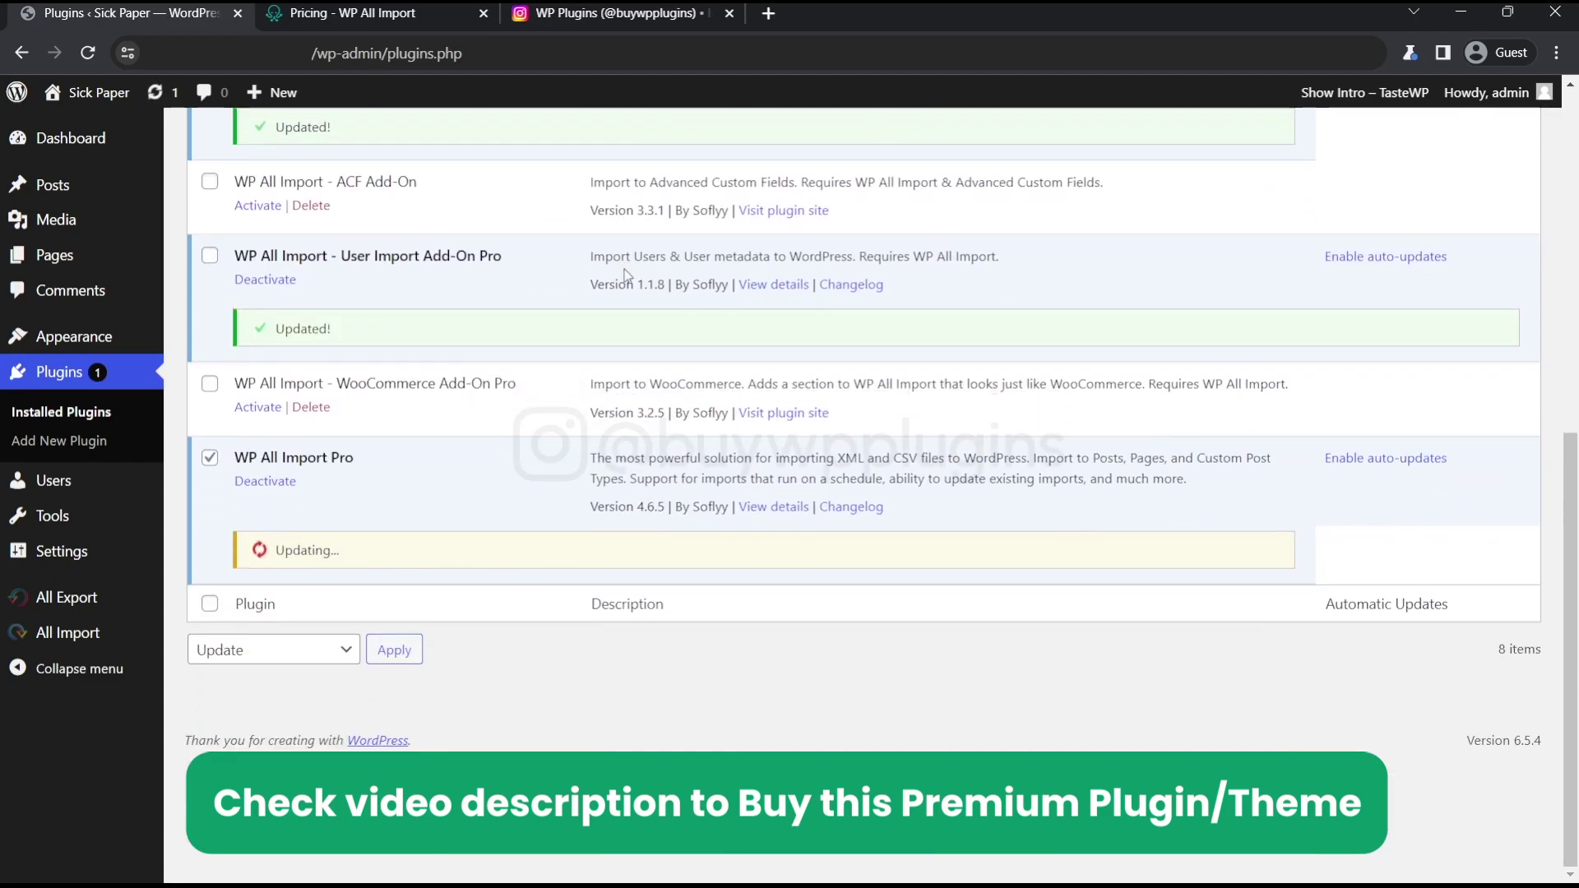
scroll(627, 276, "up", 5)
scroll(627, 275, "up", 2)
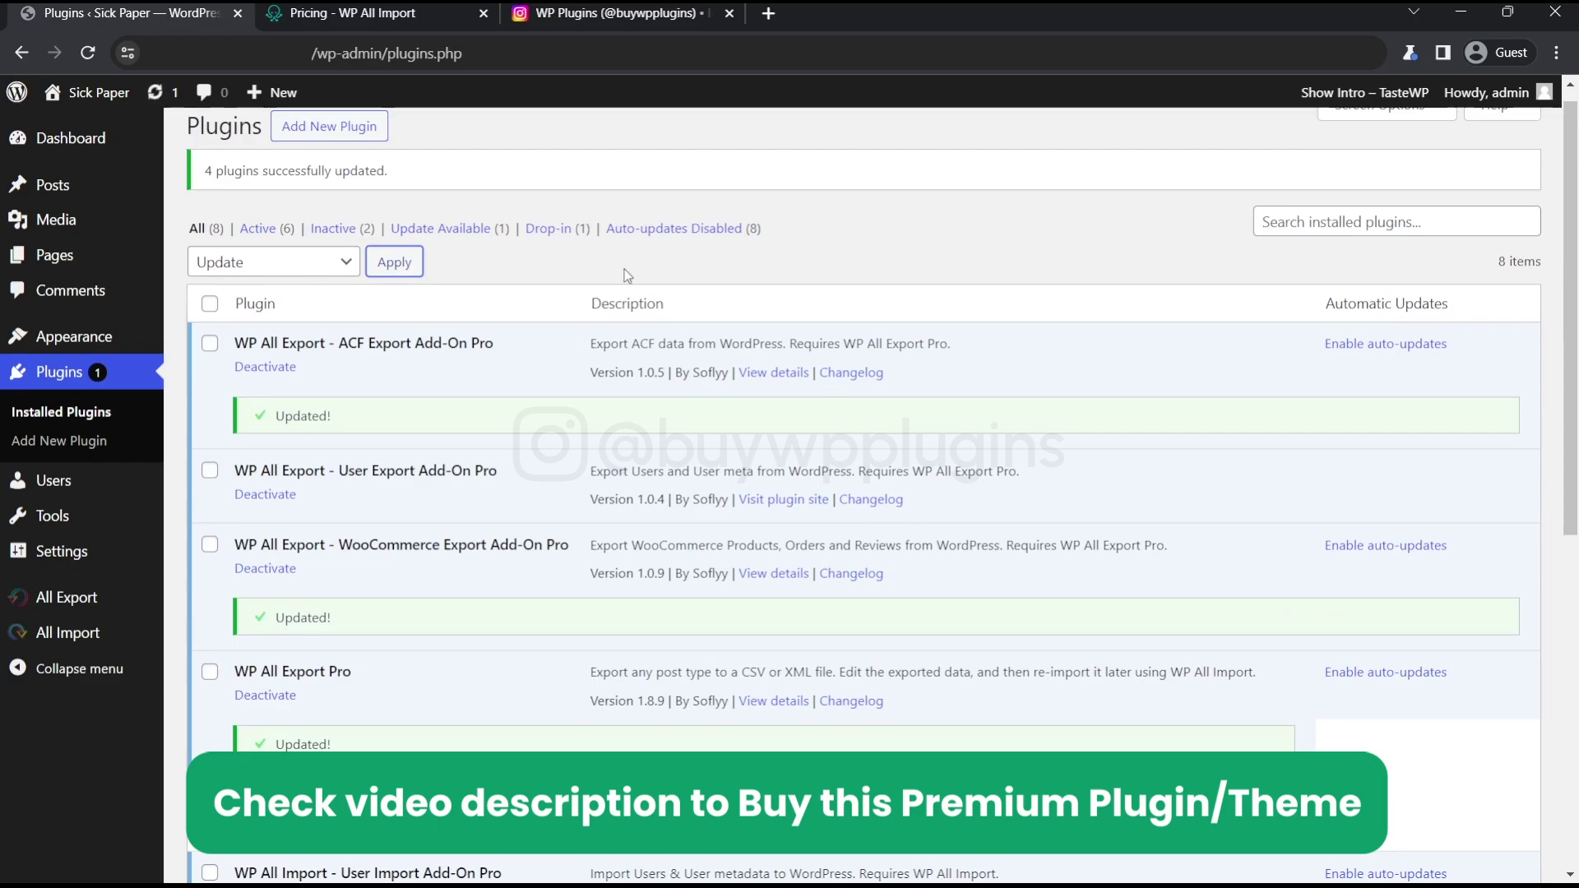
scroll(625, 269, "down", 5)
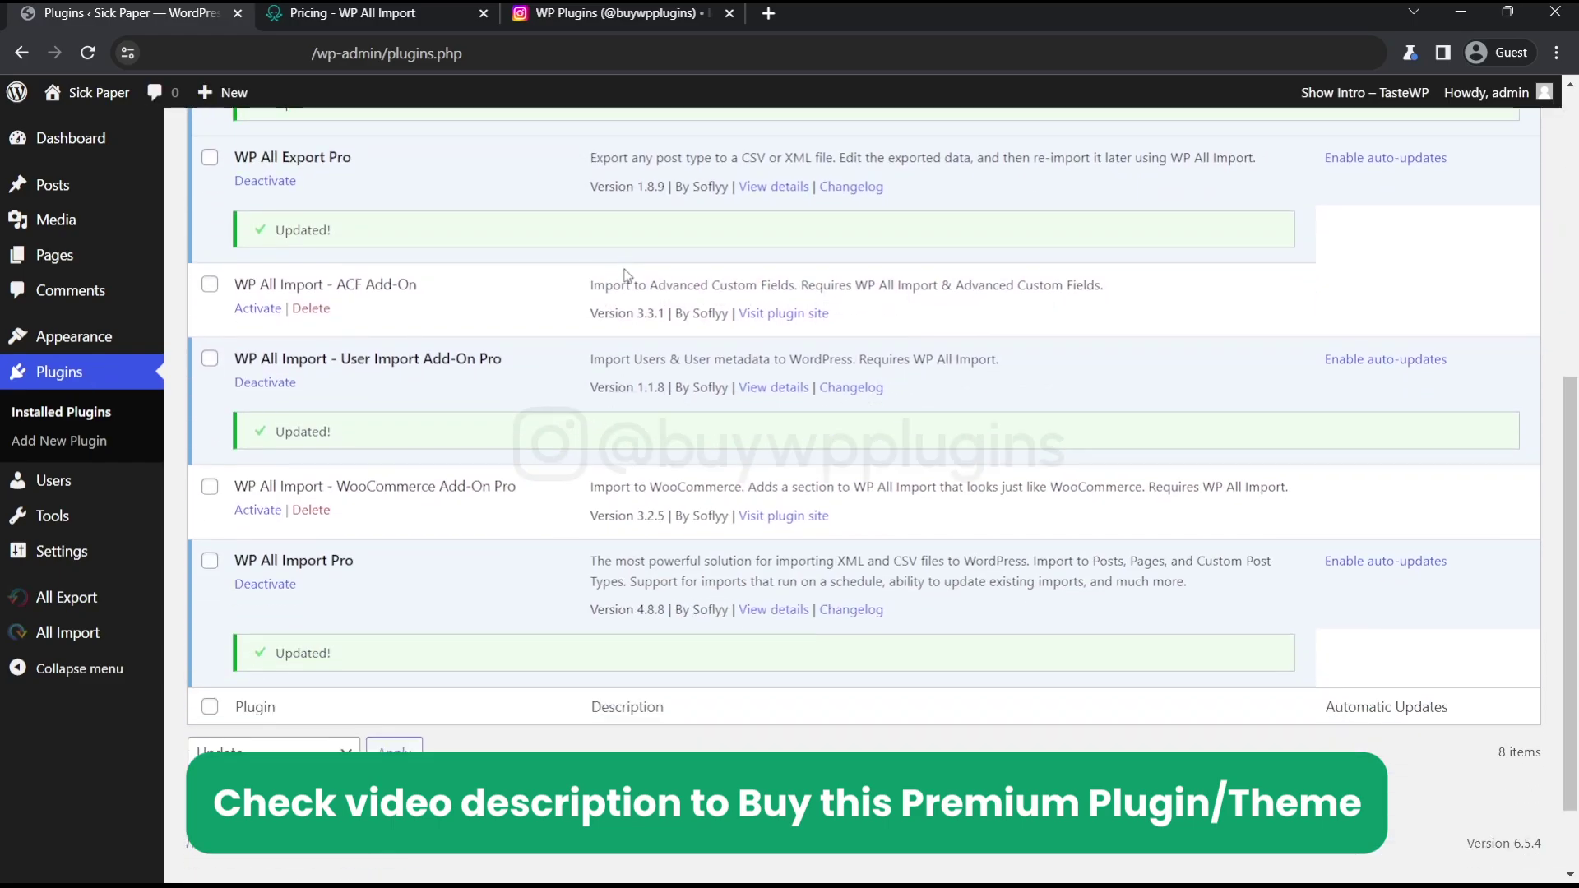
scroll(551, 306, "up", 2)
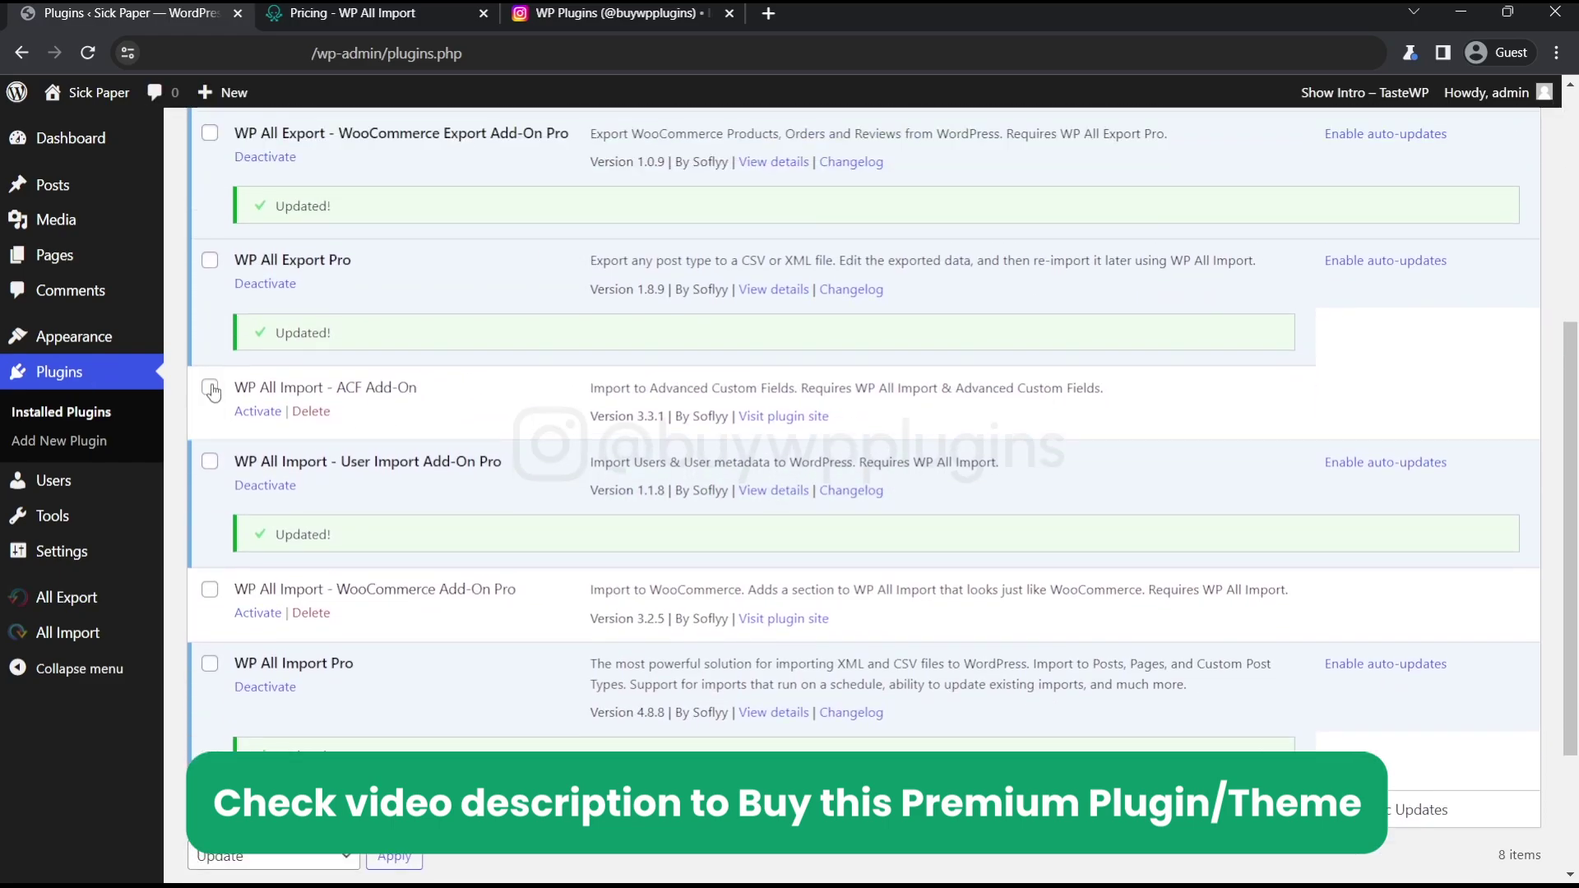
double_click(351, 389)
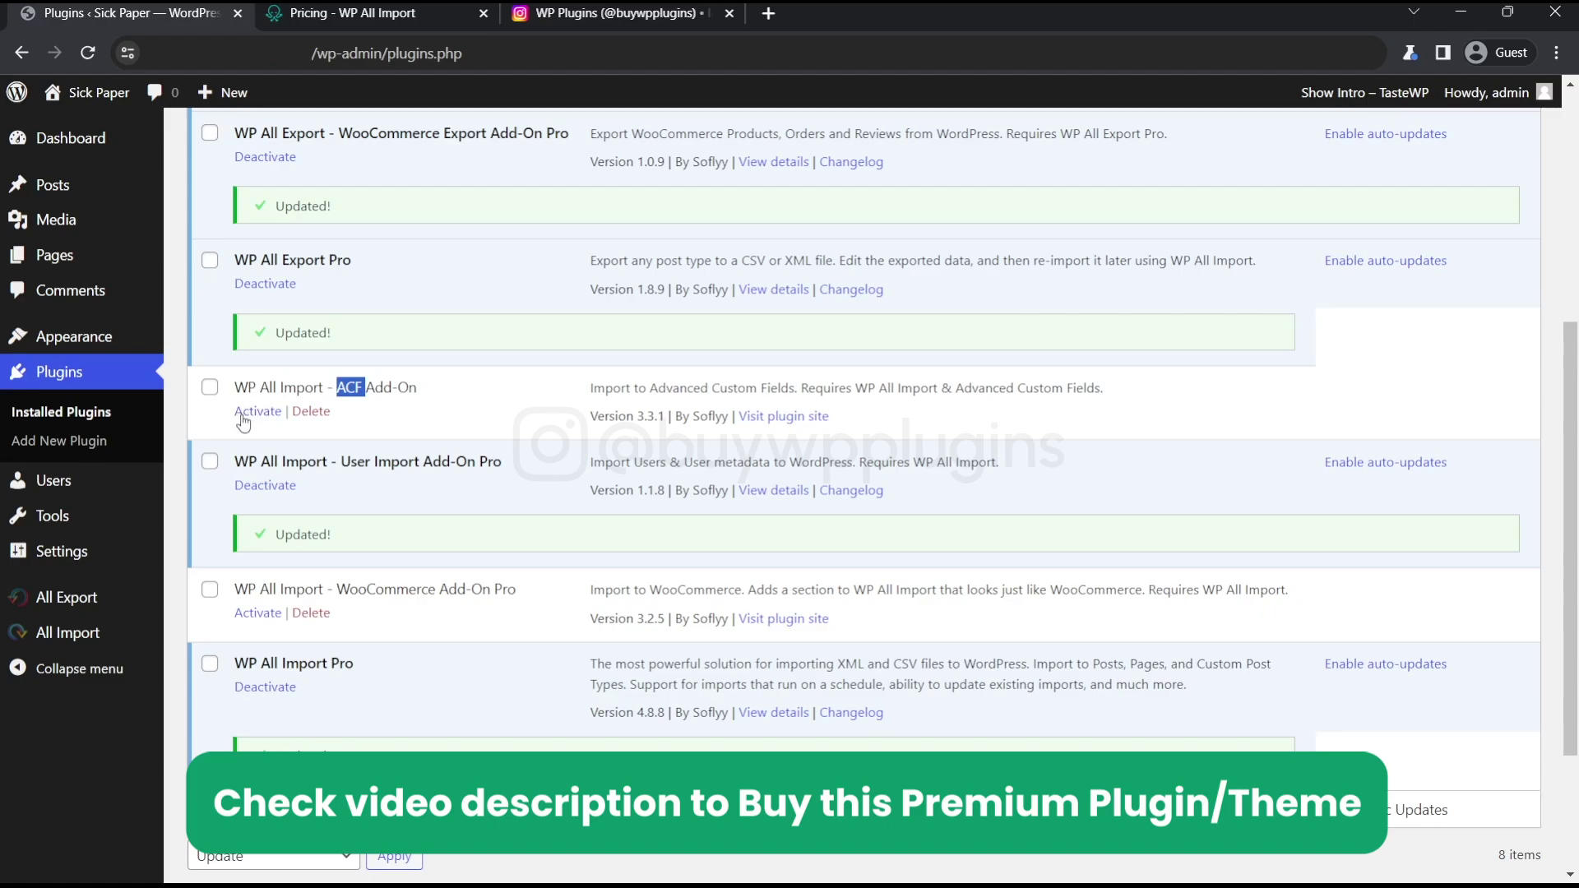
scroll(244, 421, "down", 1)
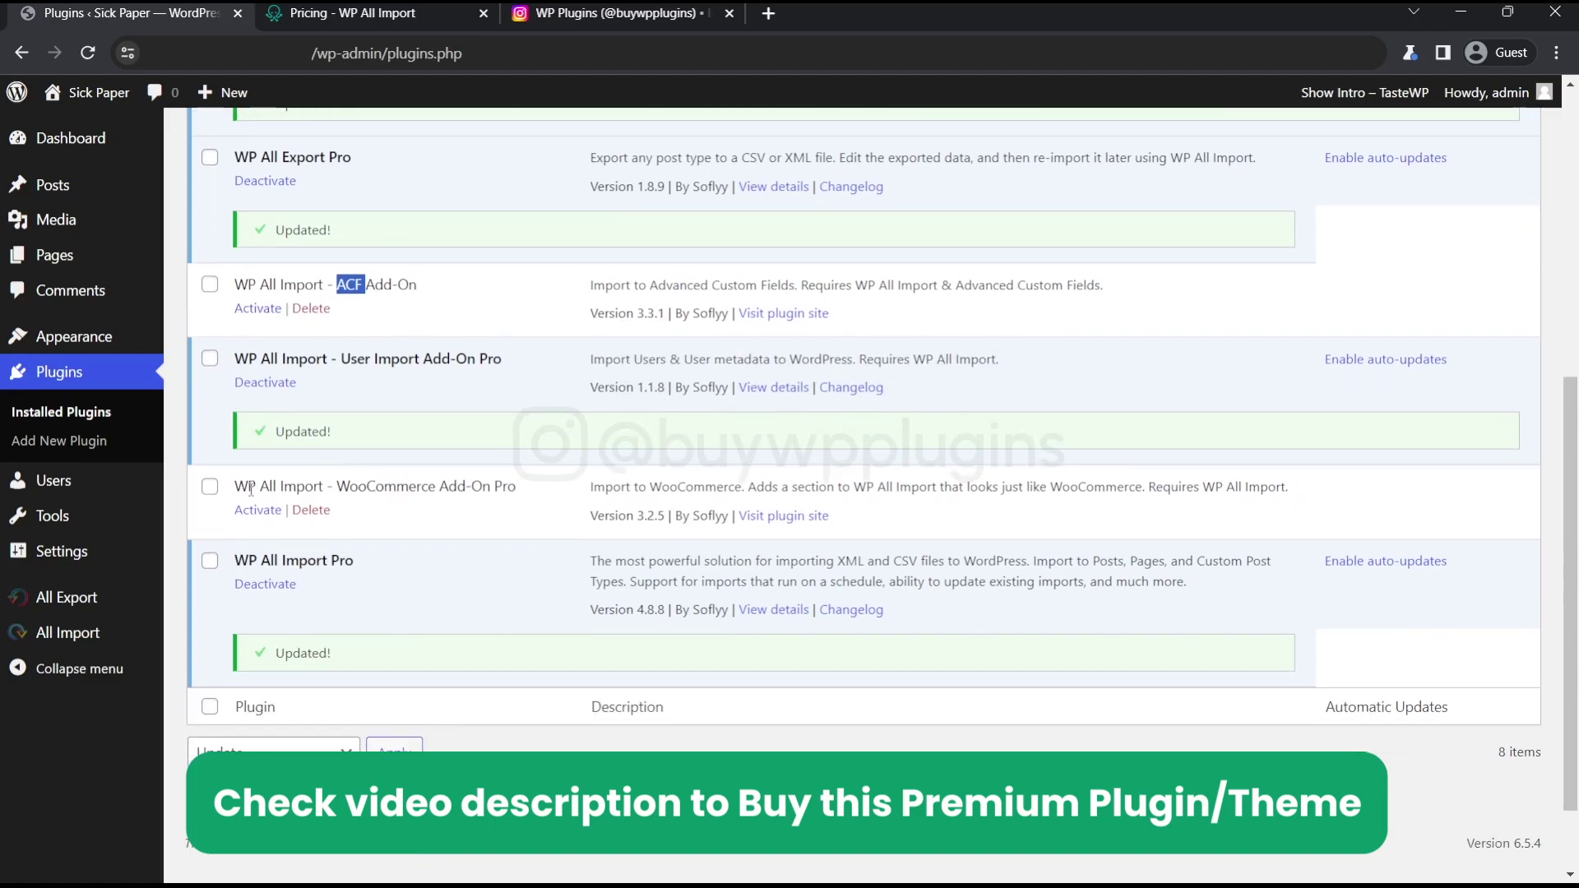
left_click_drag(339, 491, 497, 491)
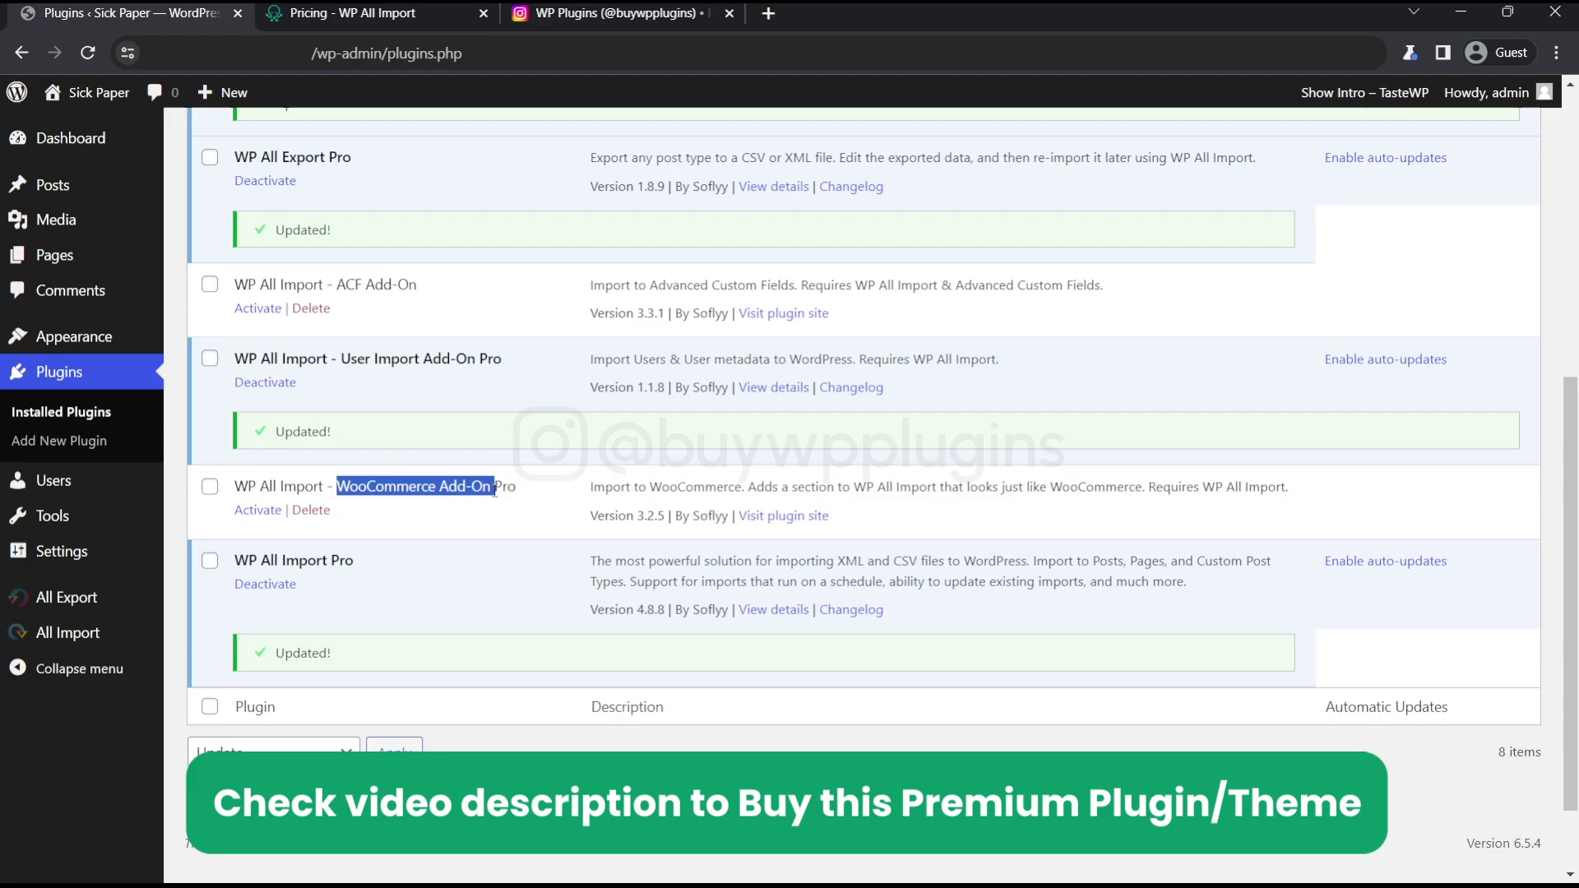
double_click(400, 491)
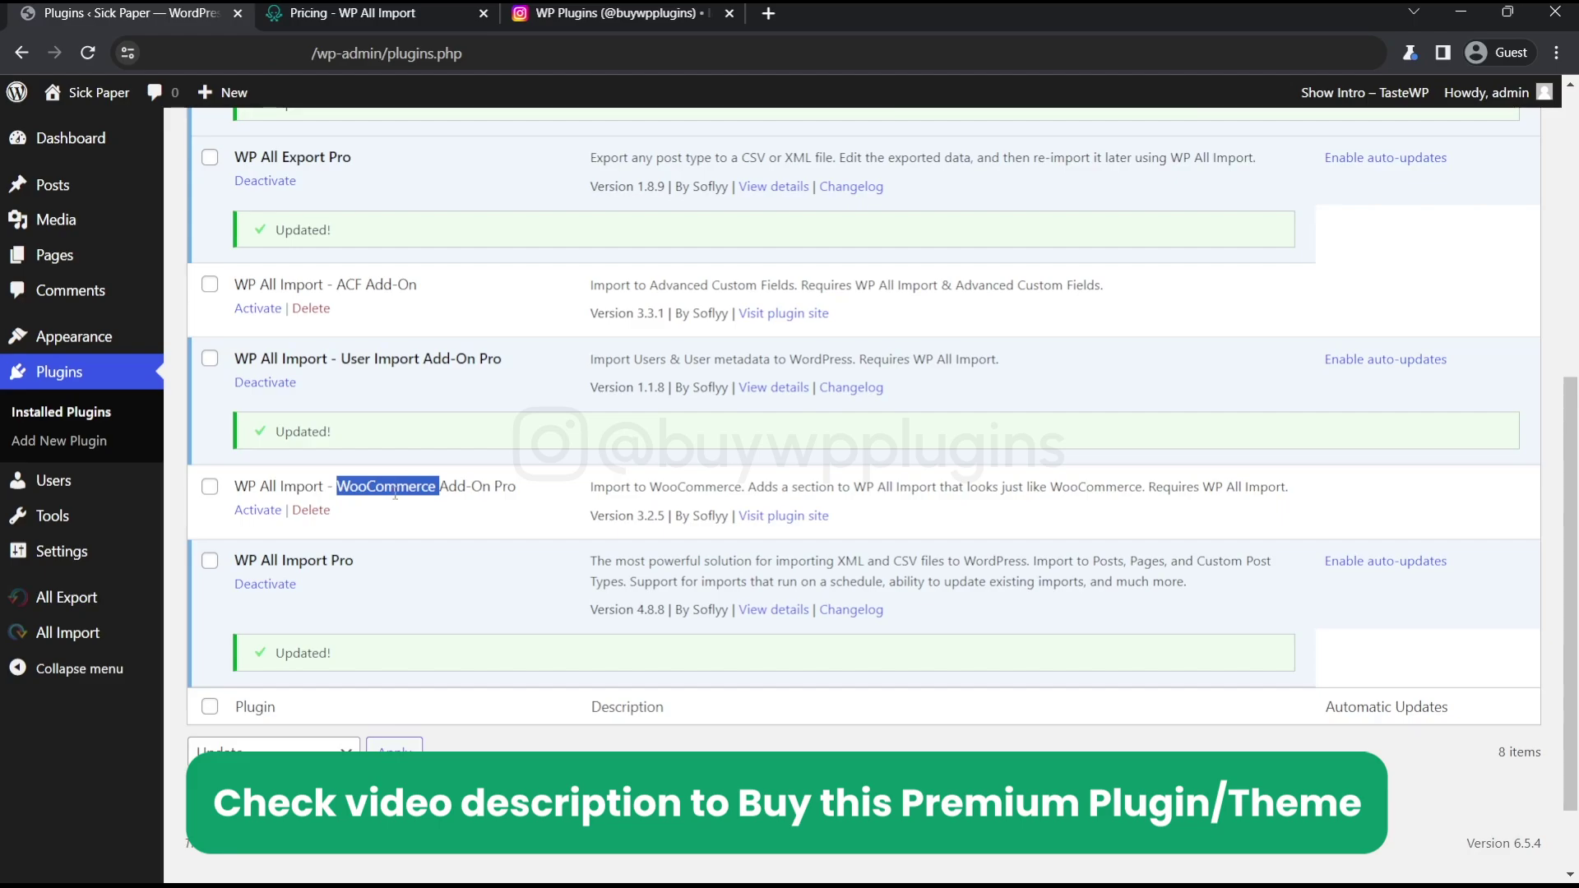
scroll(395, 493, "up", 2)
scroll(322, 494, "down", 4)
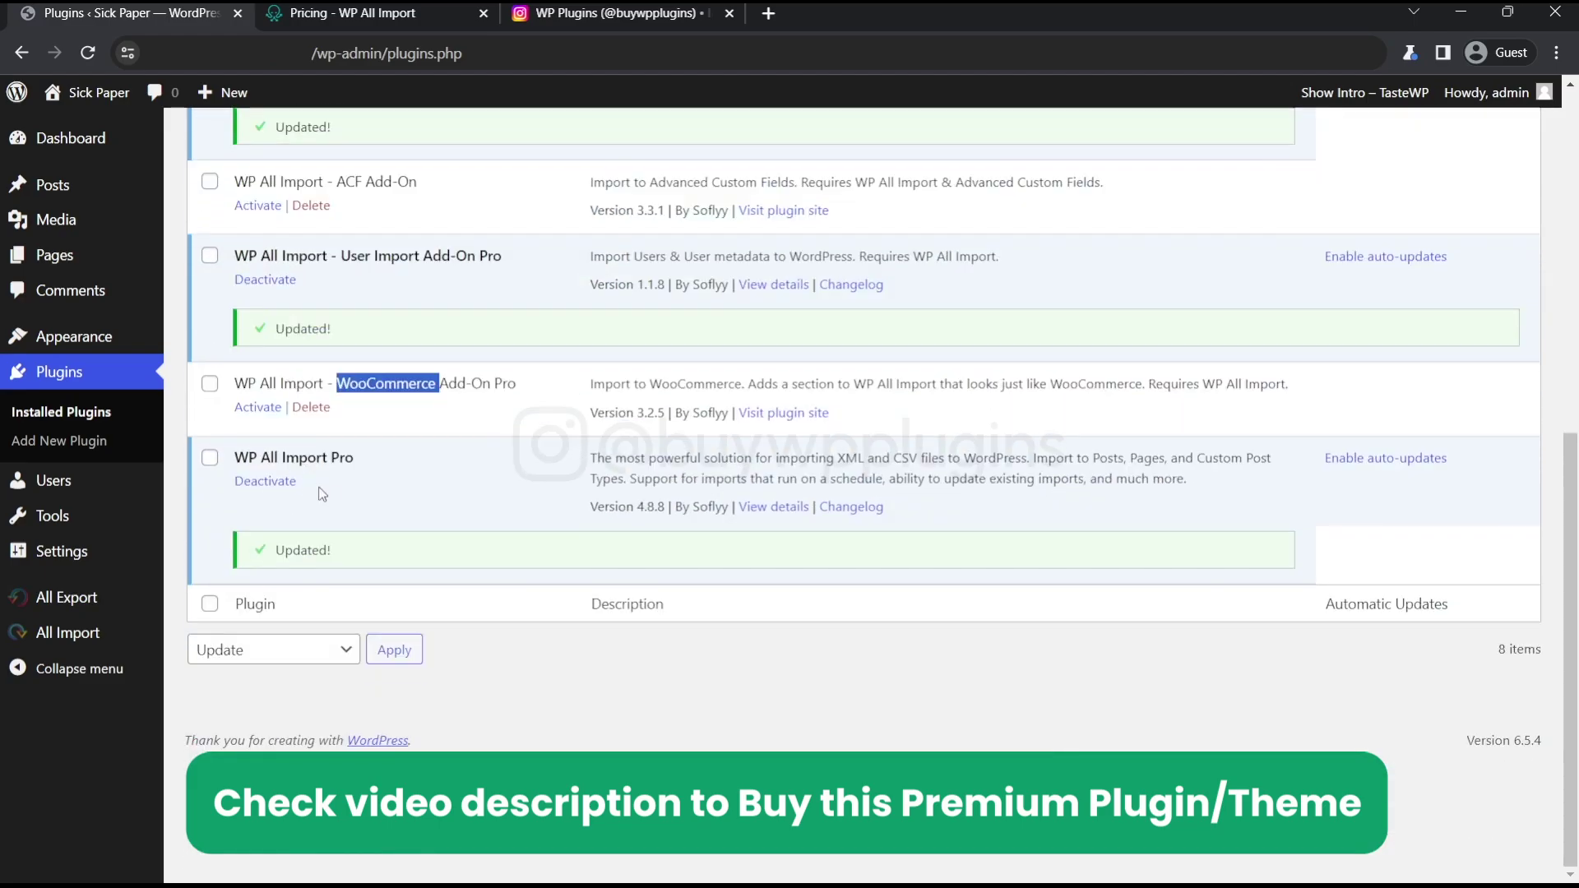
left_click(371, 409)
scroll(313, 385, "up", 2)
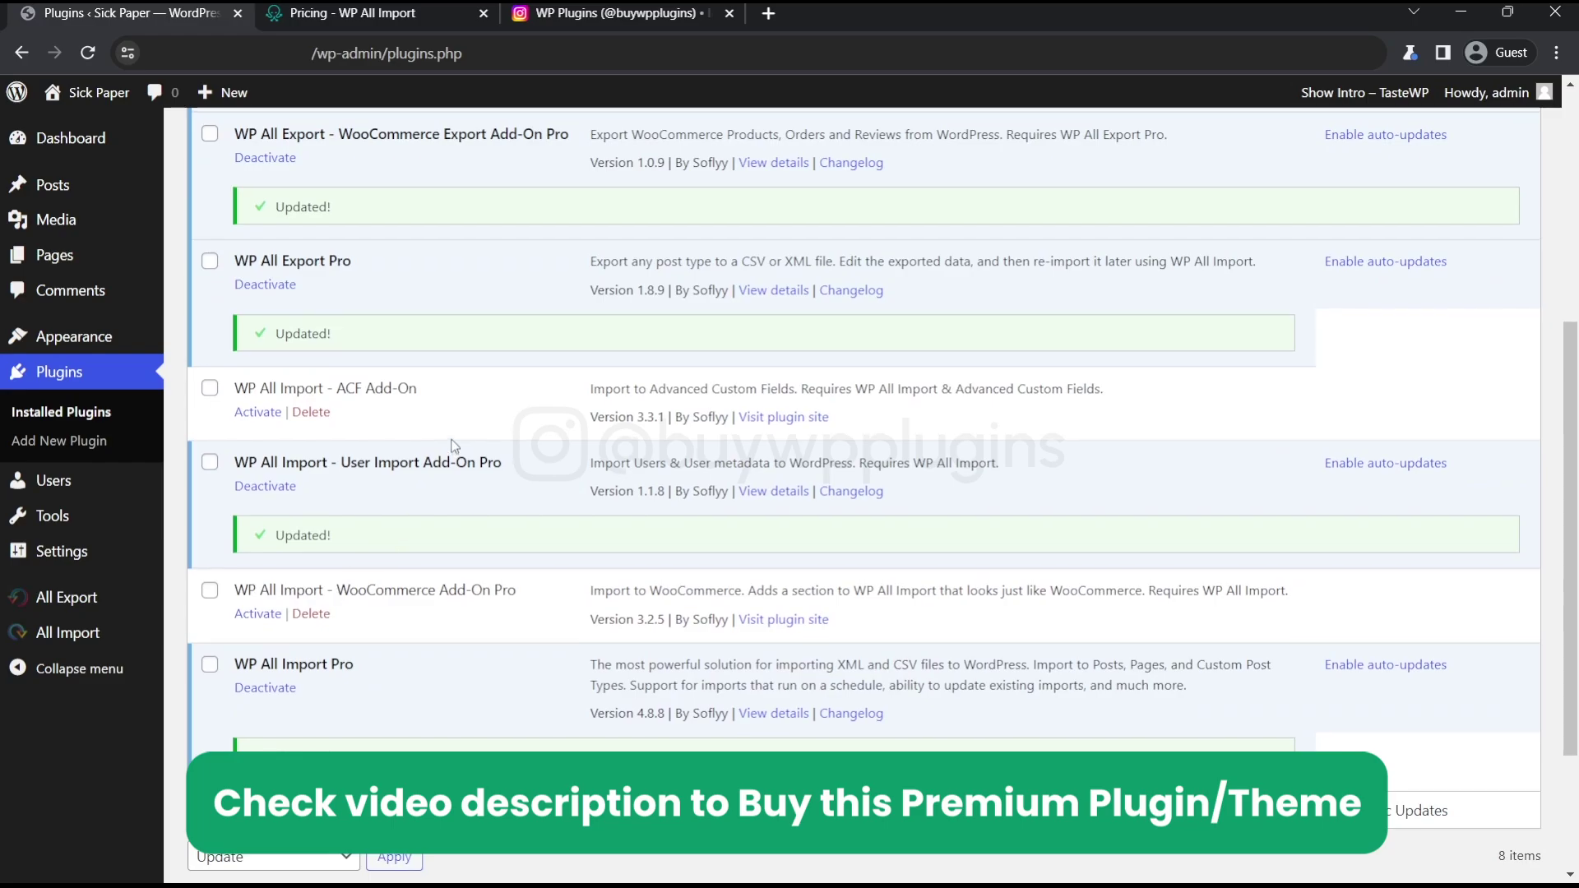
scroll(338, 593, "up", 5)
left_click(376, 9)
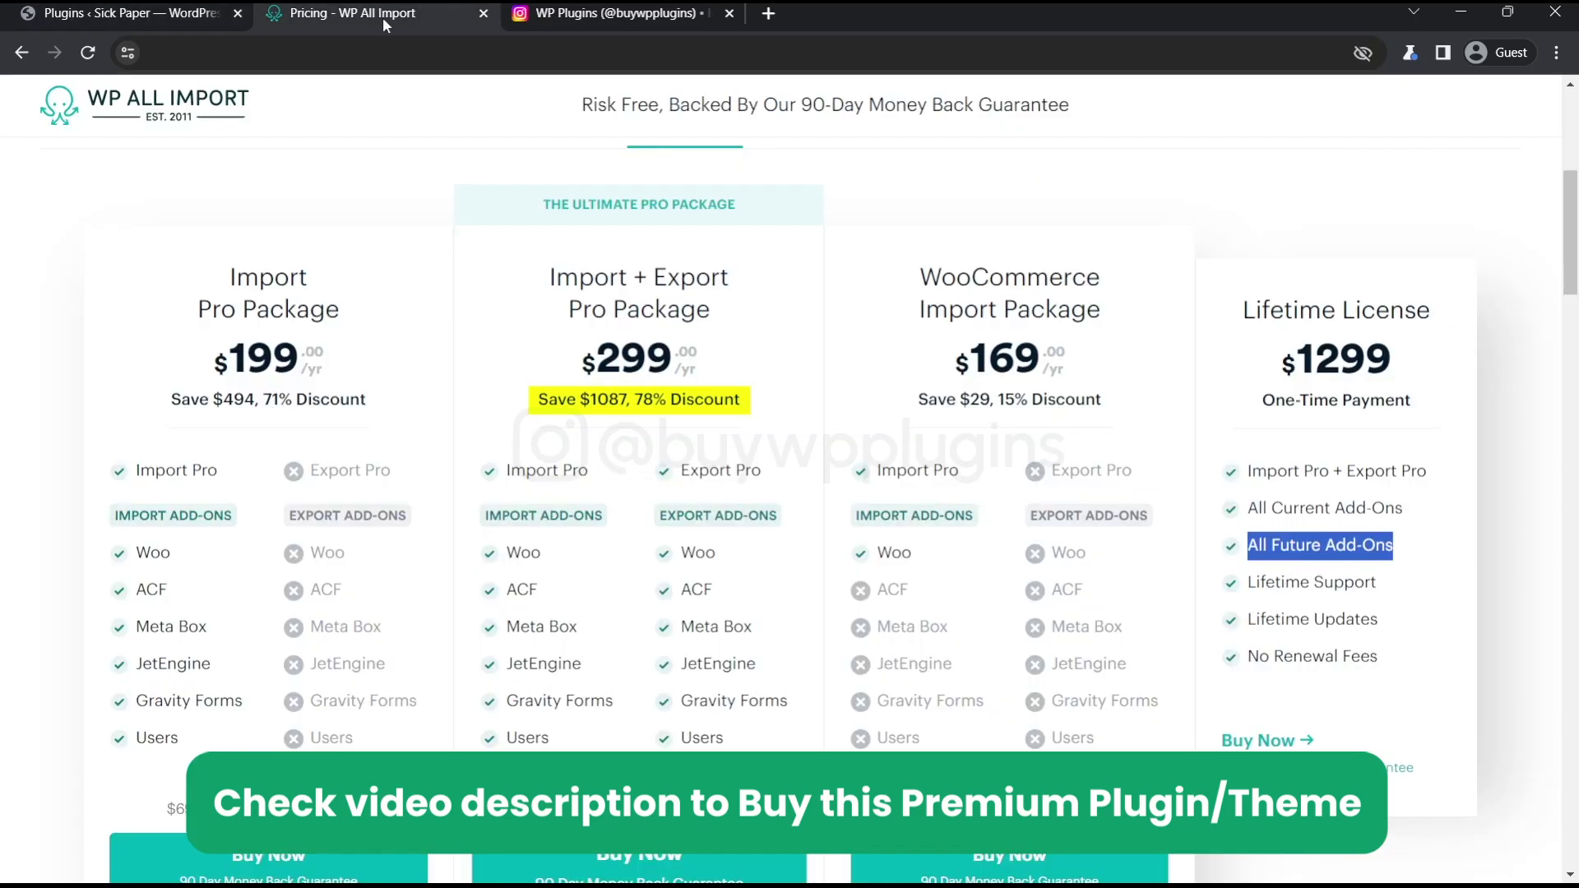
left_click(584, 10)
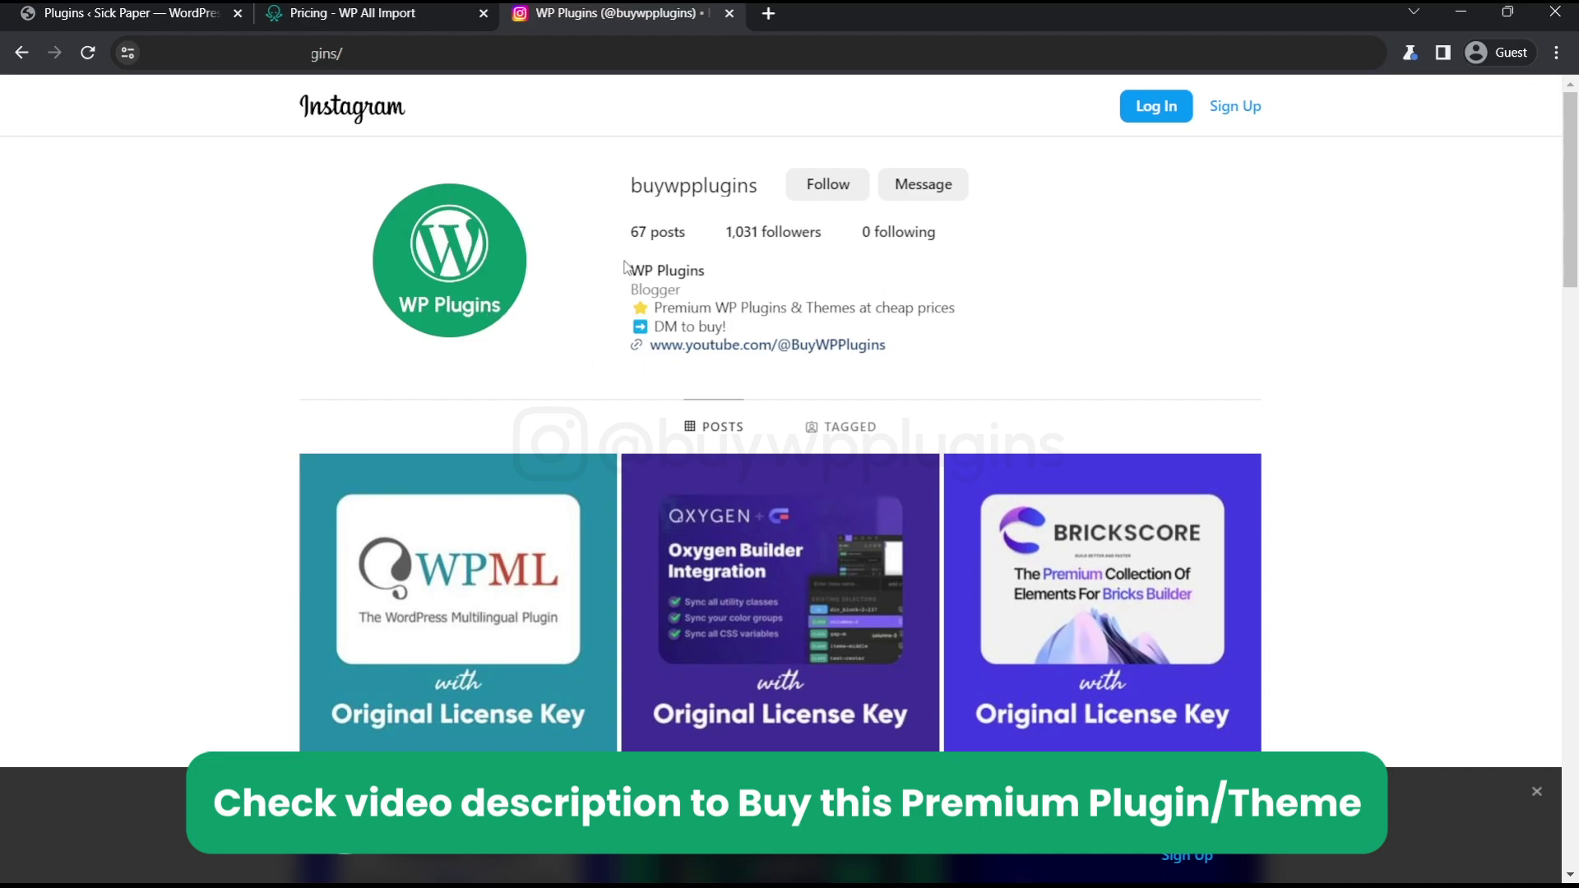
left_click(140, 14)
scroll(914, 730, "down", 3)
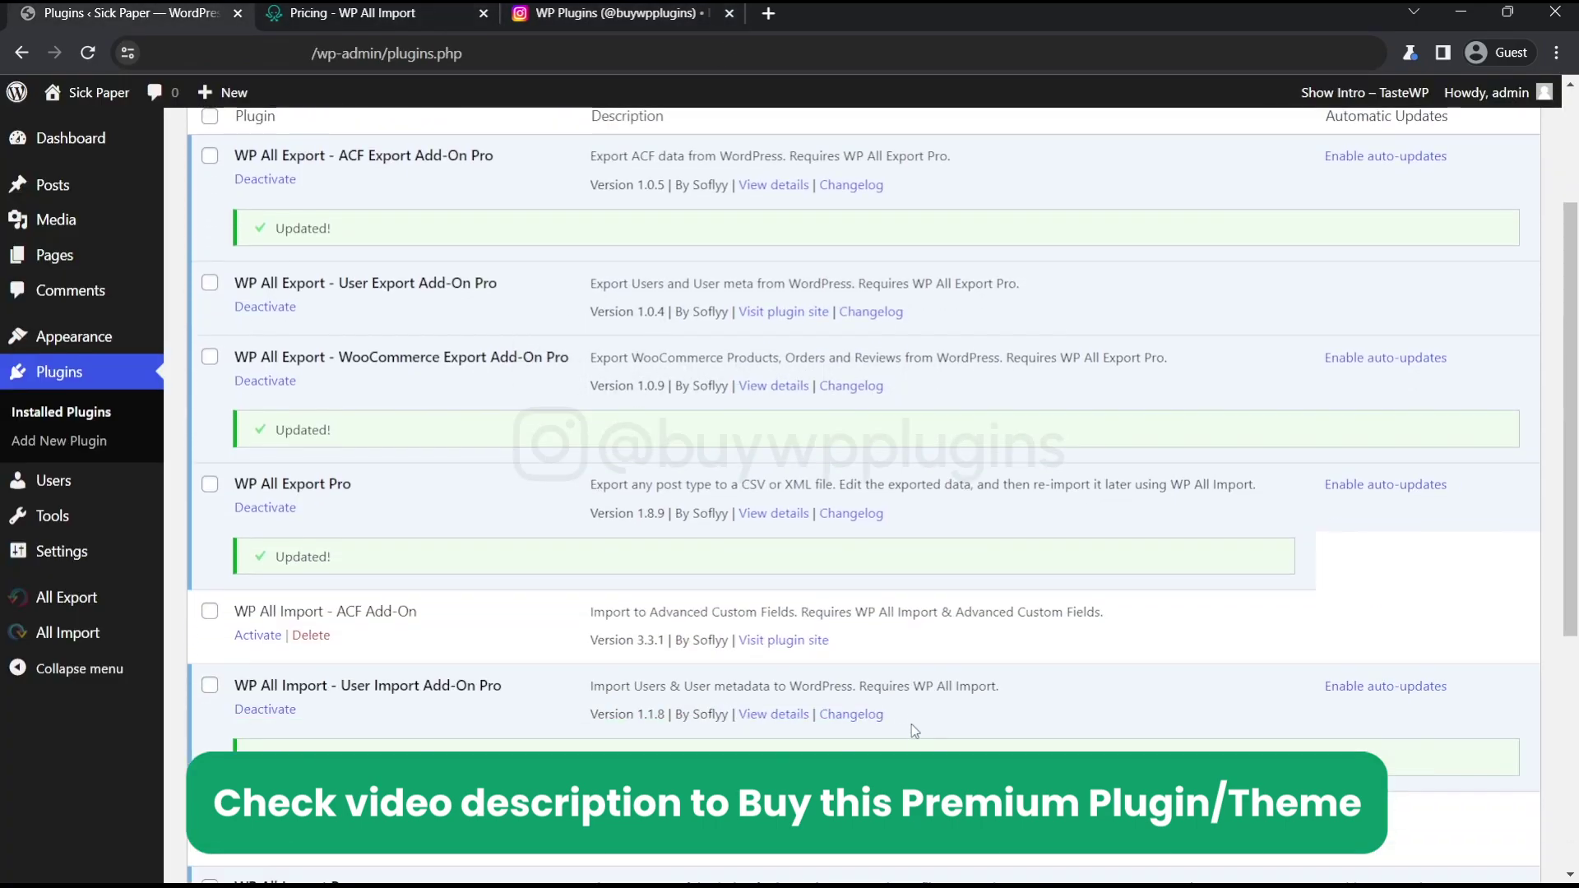